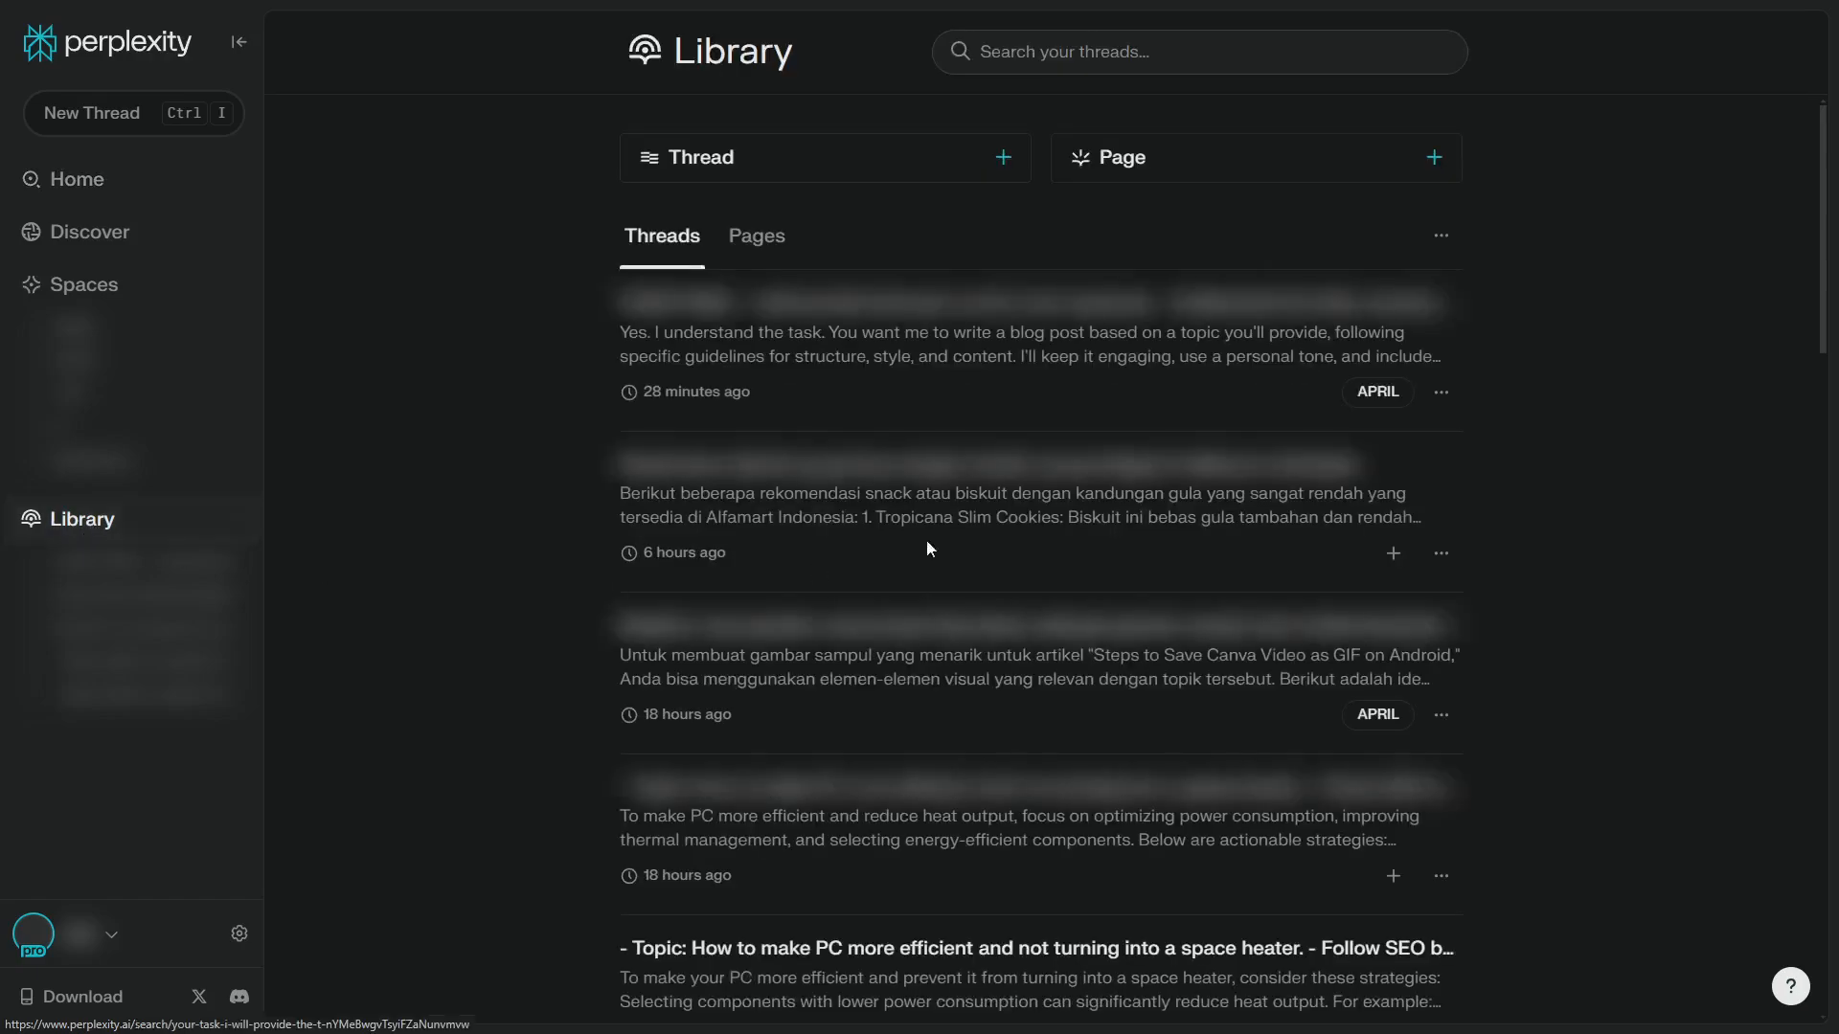
Create a new Page on the topic "Why DeepSeek R1 is cheaper than OpenAI O1"
click(1218, 178)
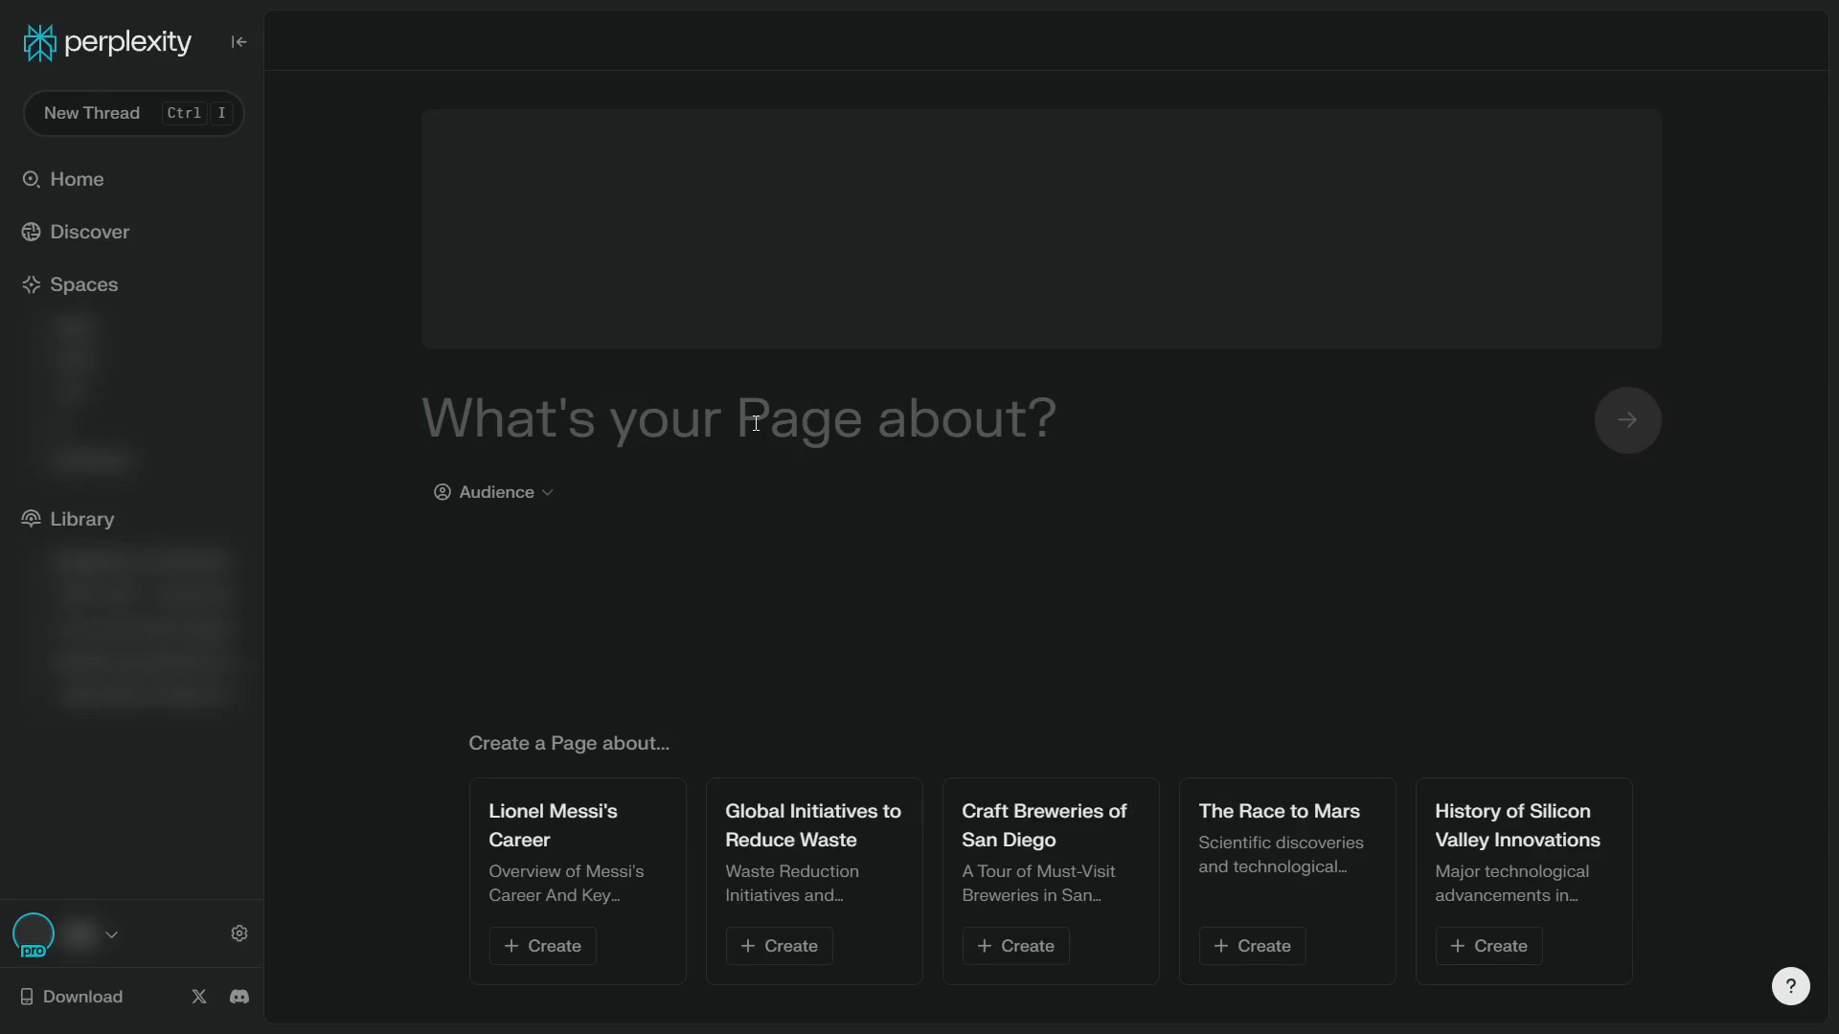
click(885, 424)
text(W)
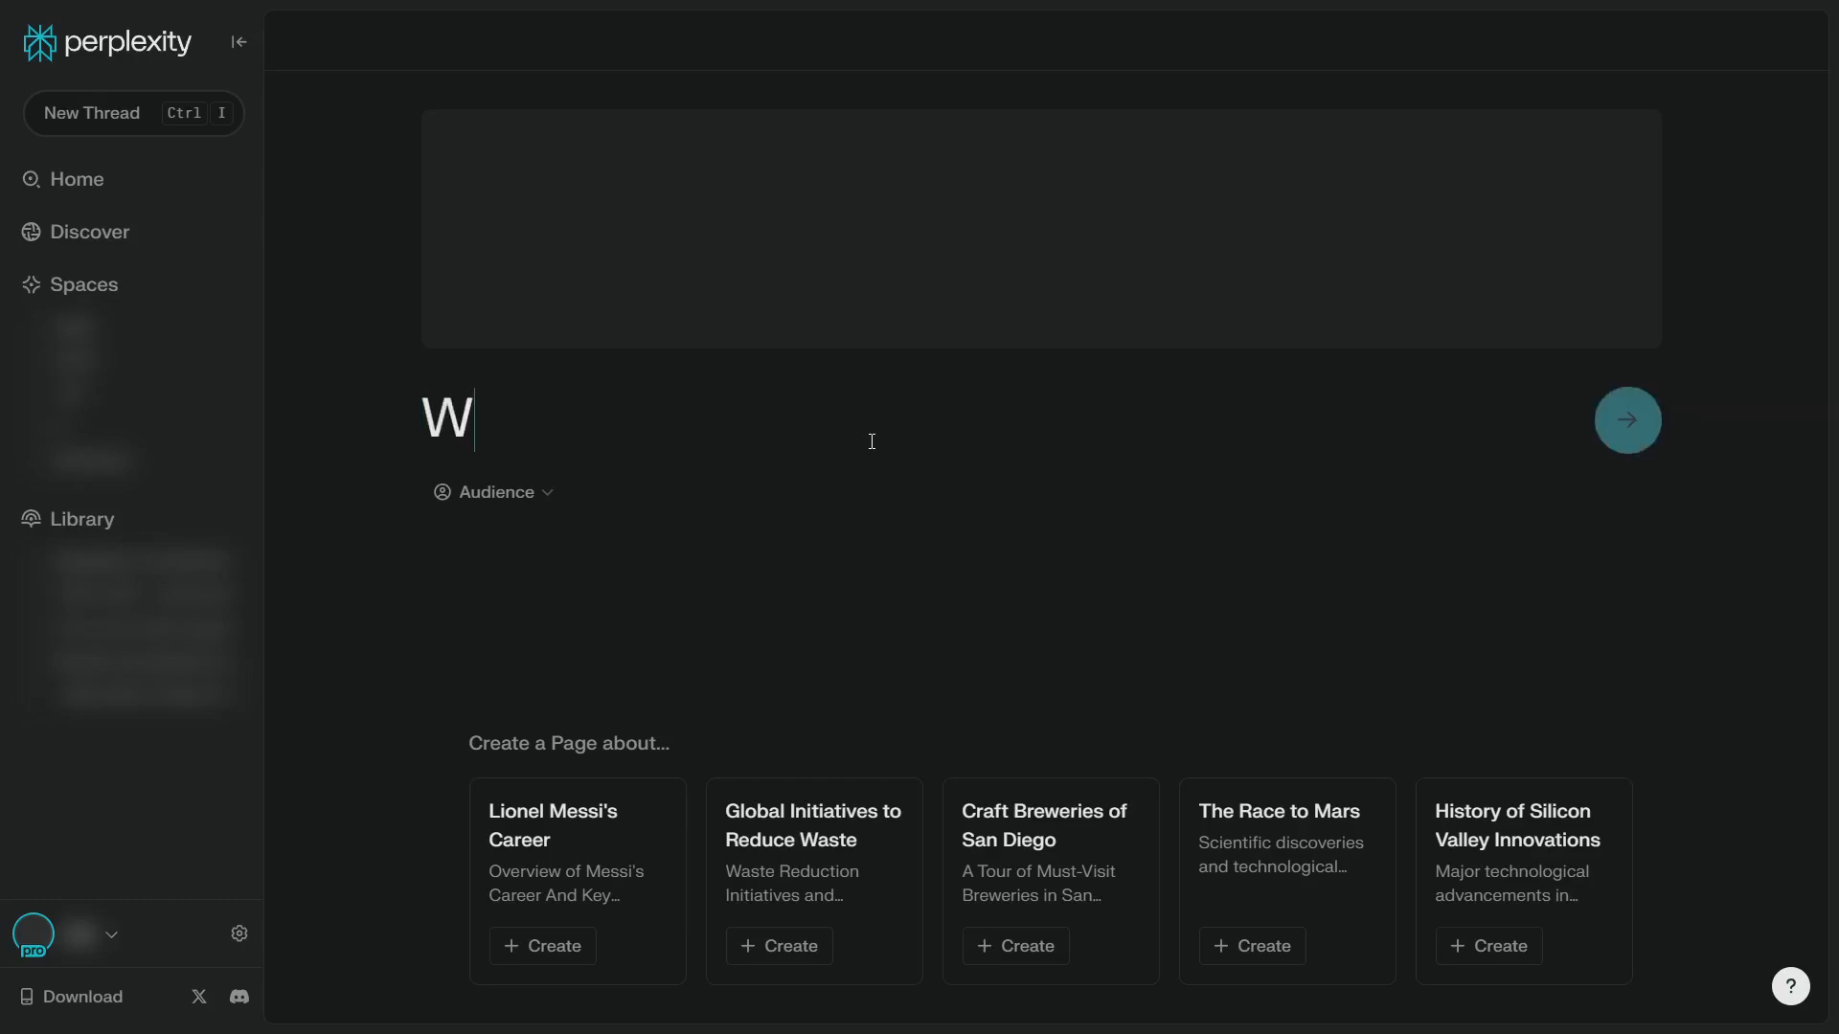
text(hy DeepSeek R)
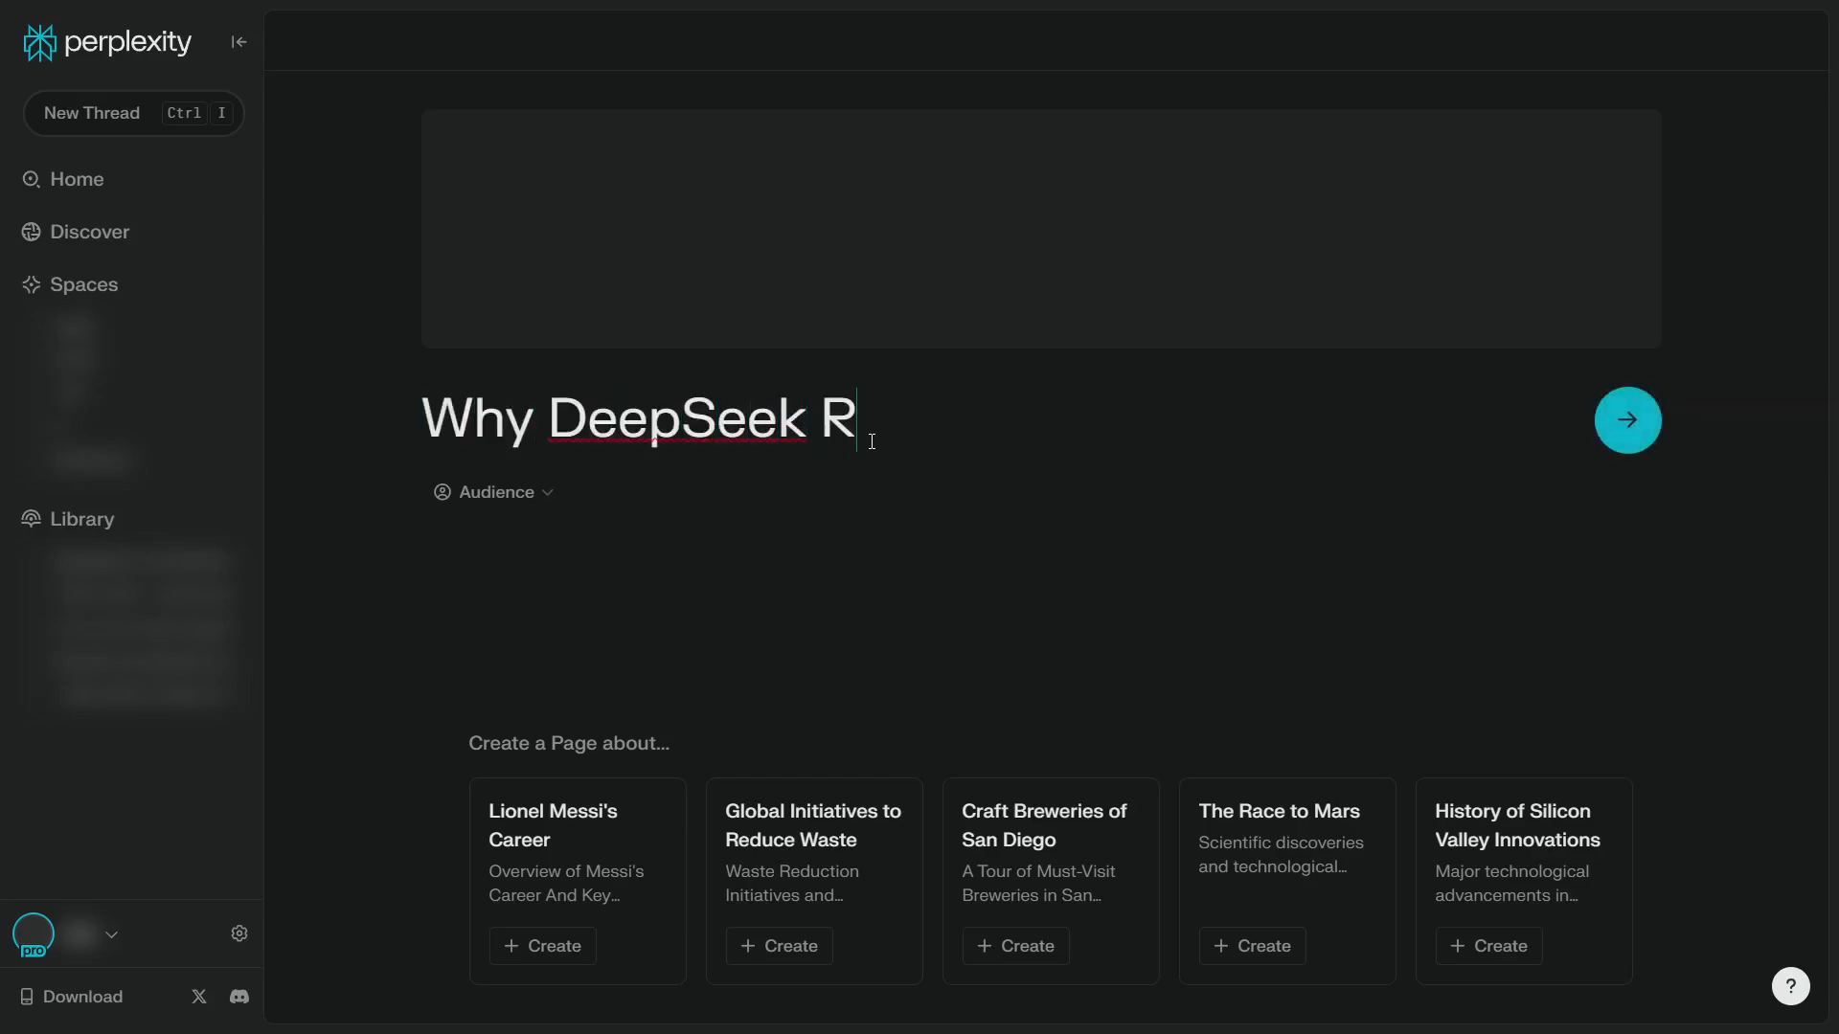
text(1 is chep)
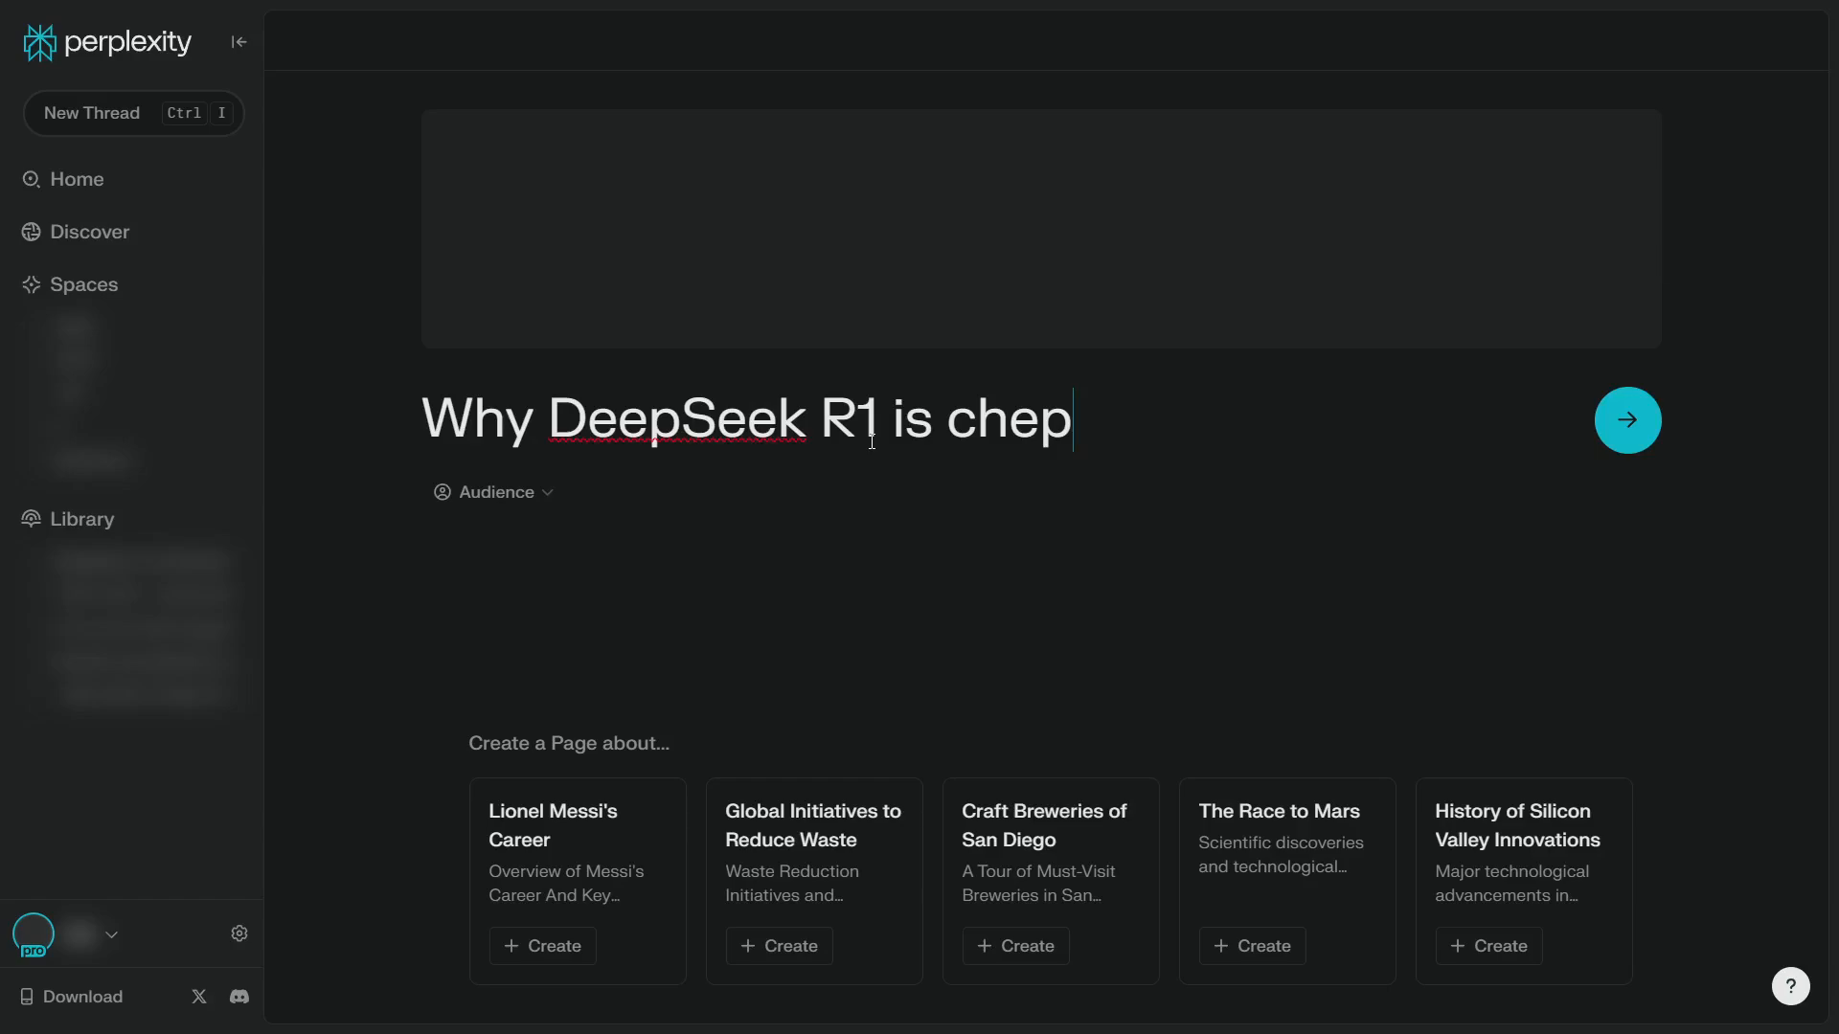
key(BackSpace)
text(aep)
key(BackSpace)
key(BackSpace)
text(per)
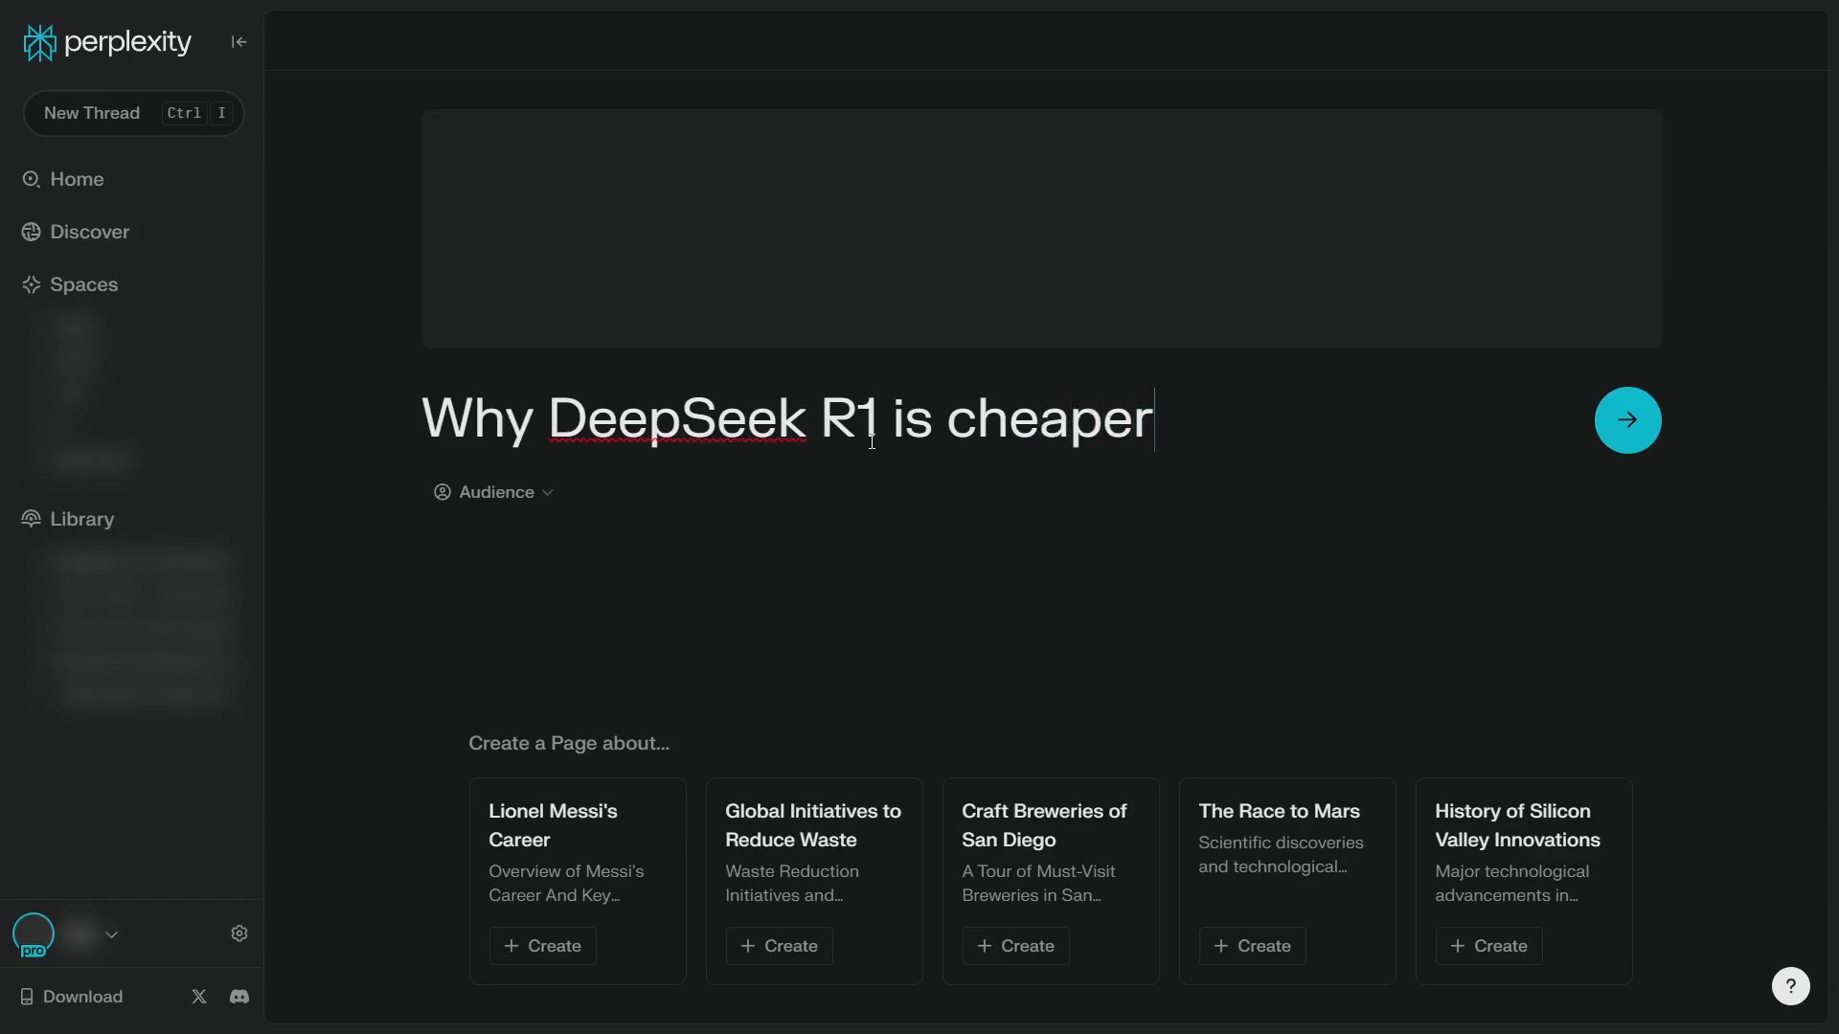
text( than OpenAI )
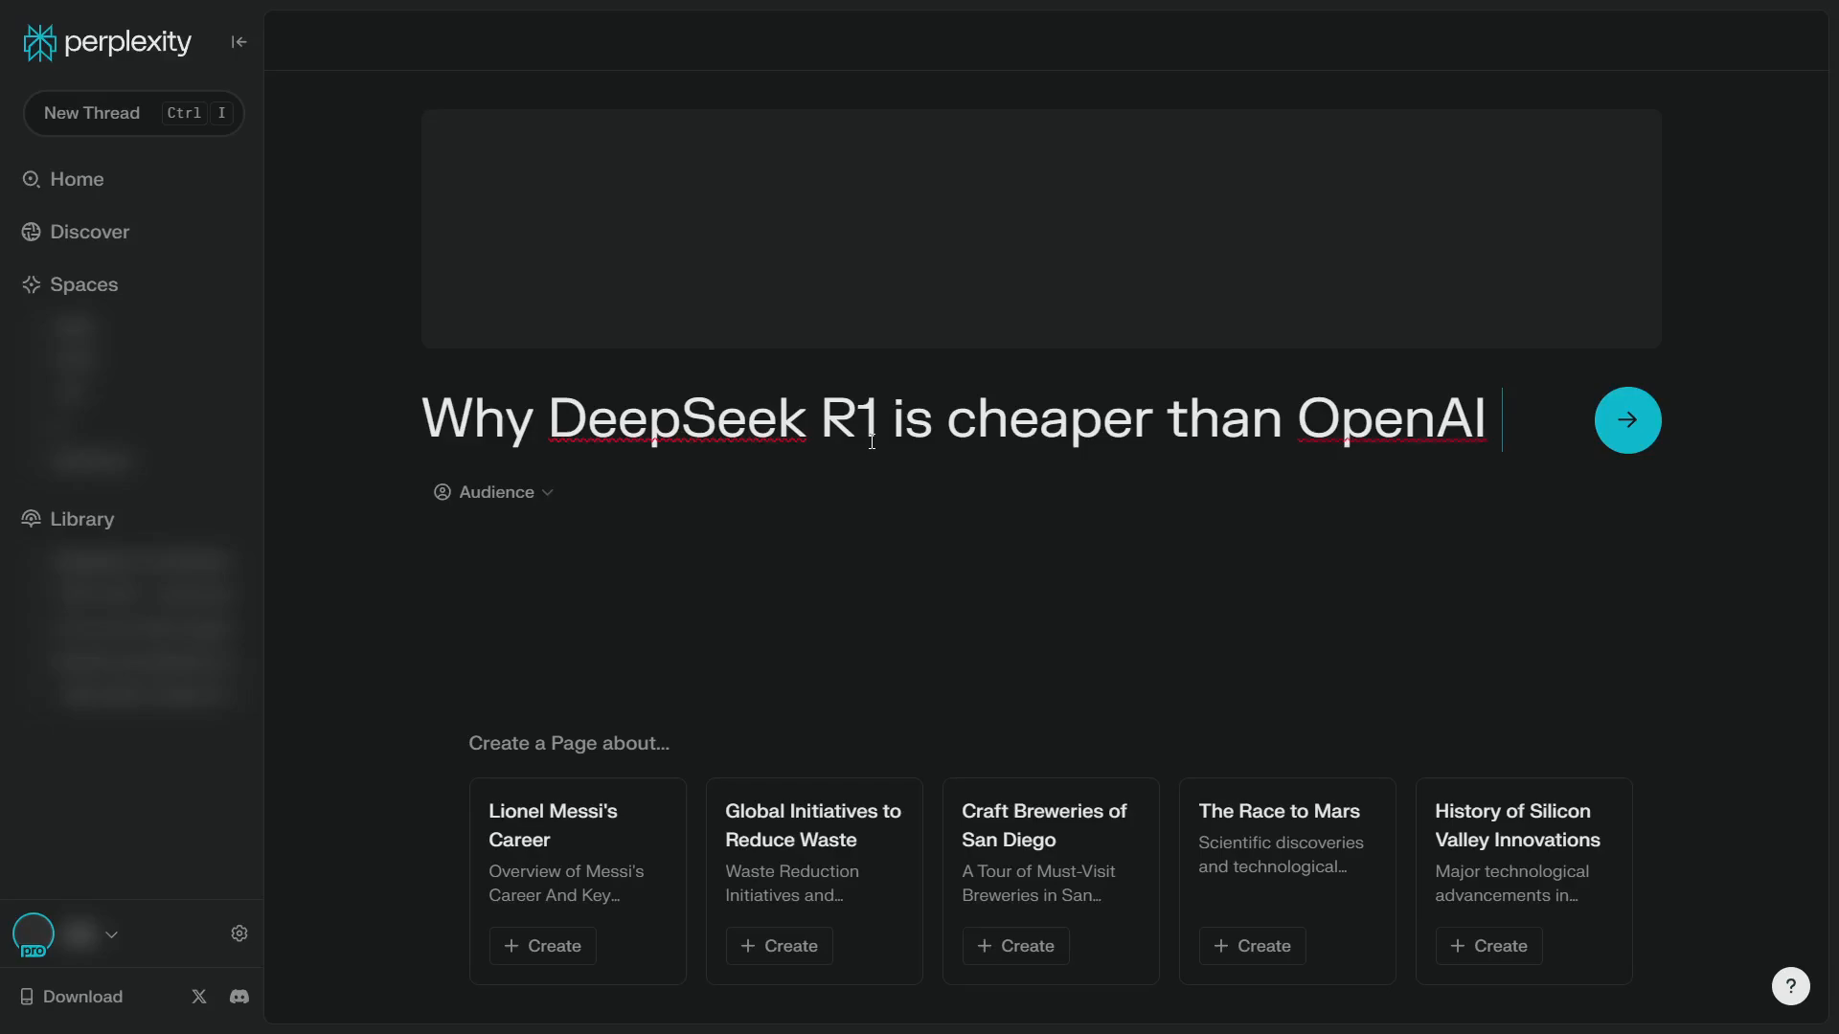
text(O1)
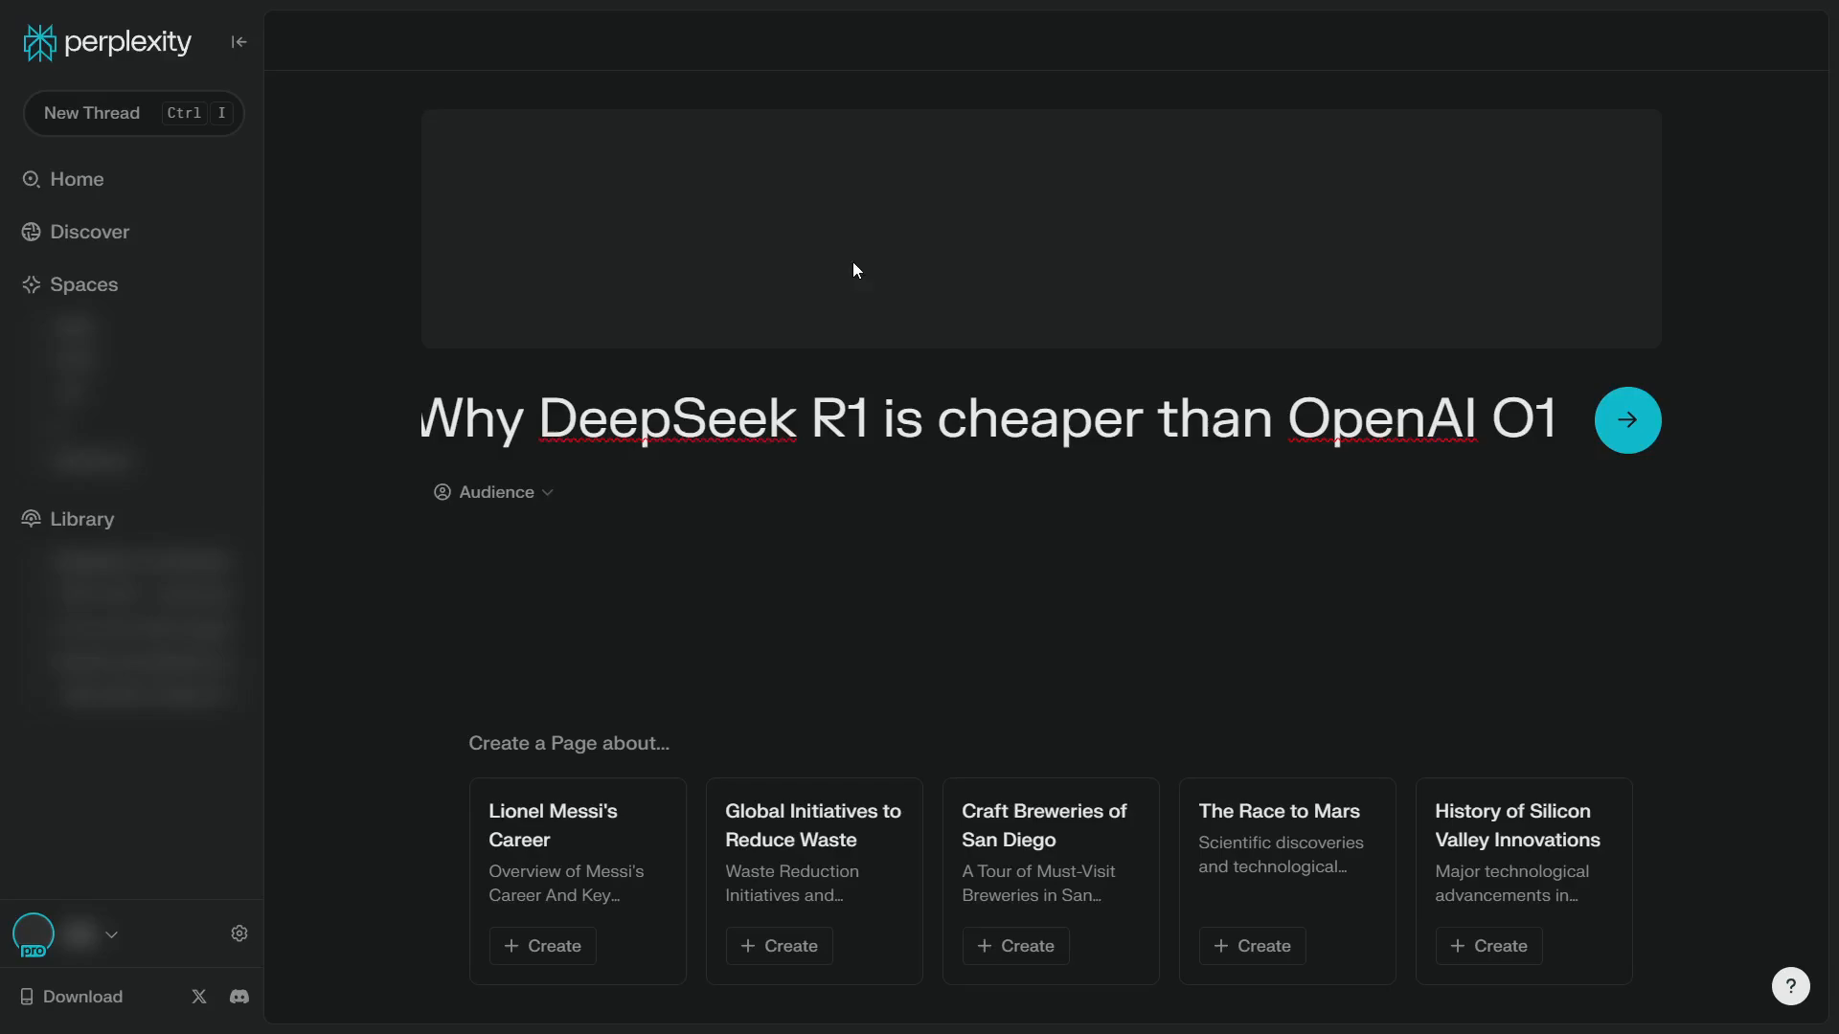
drag(924, 419, 391, 427)
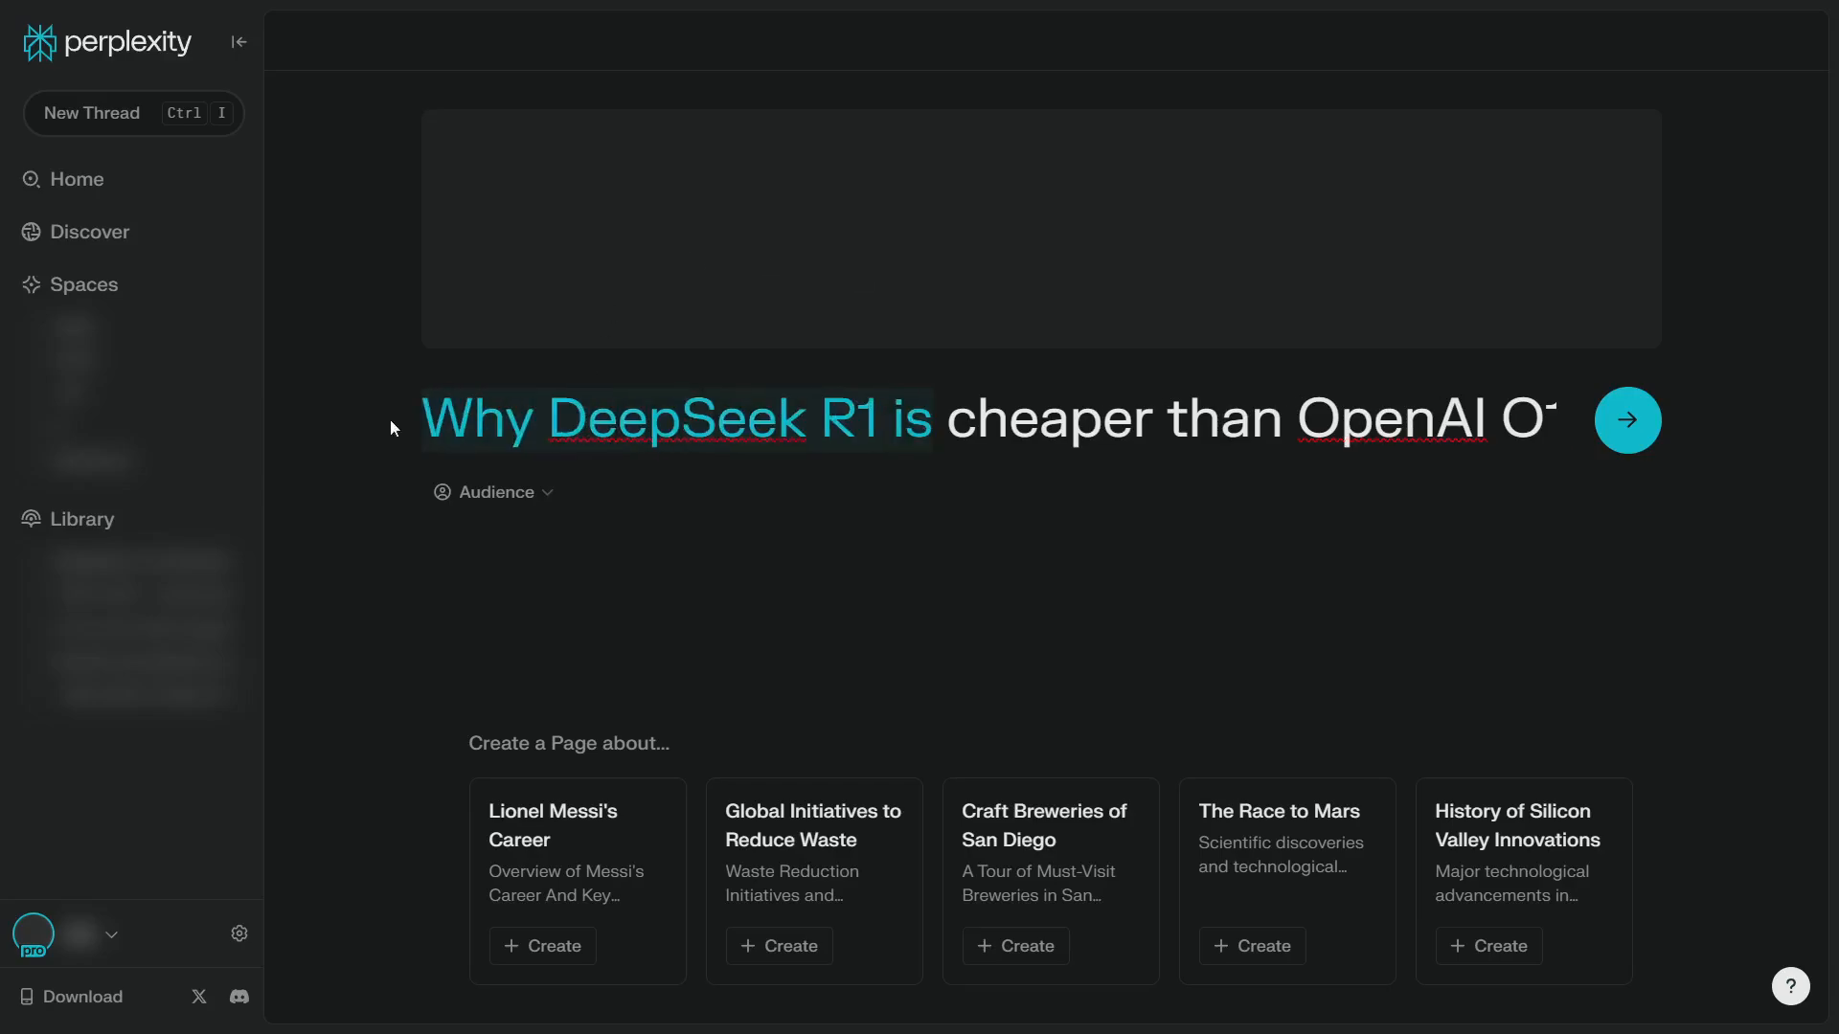
Choose Anyone as the audience and generate the Page
click(513, 504)
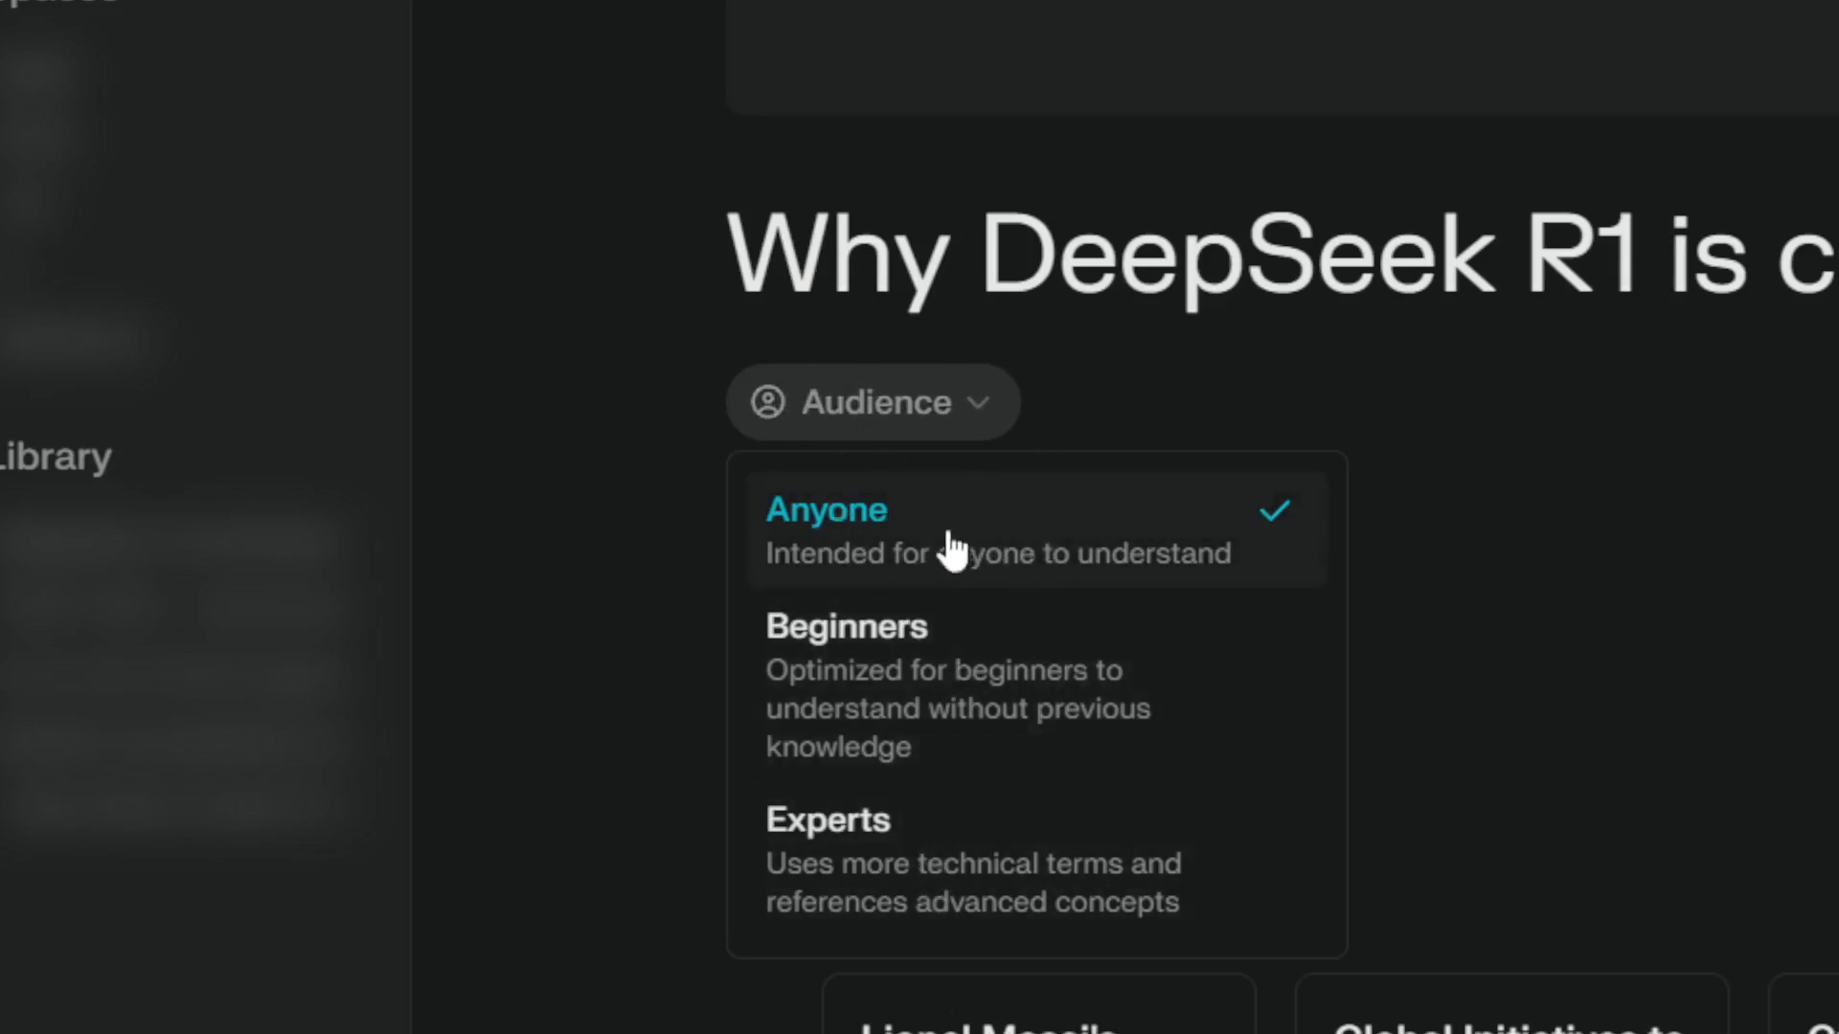
click(868, 522)
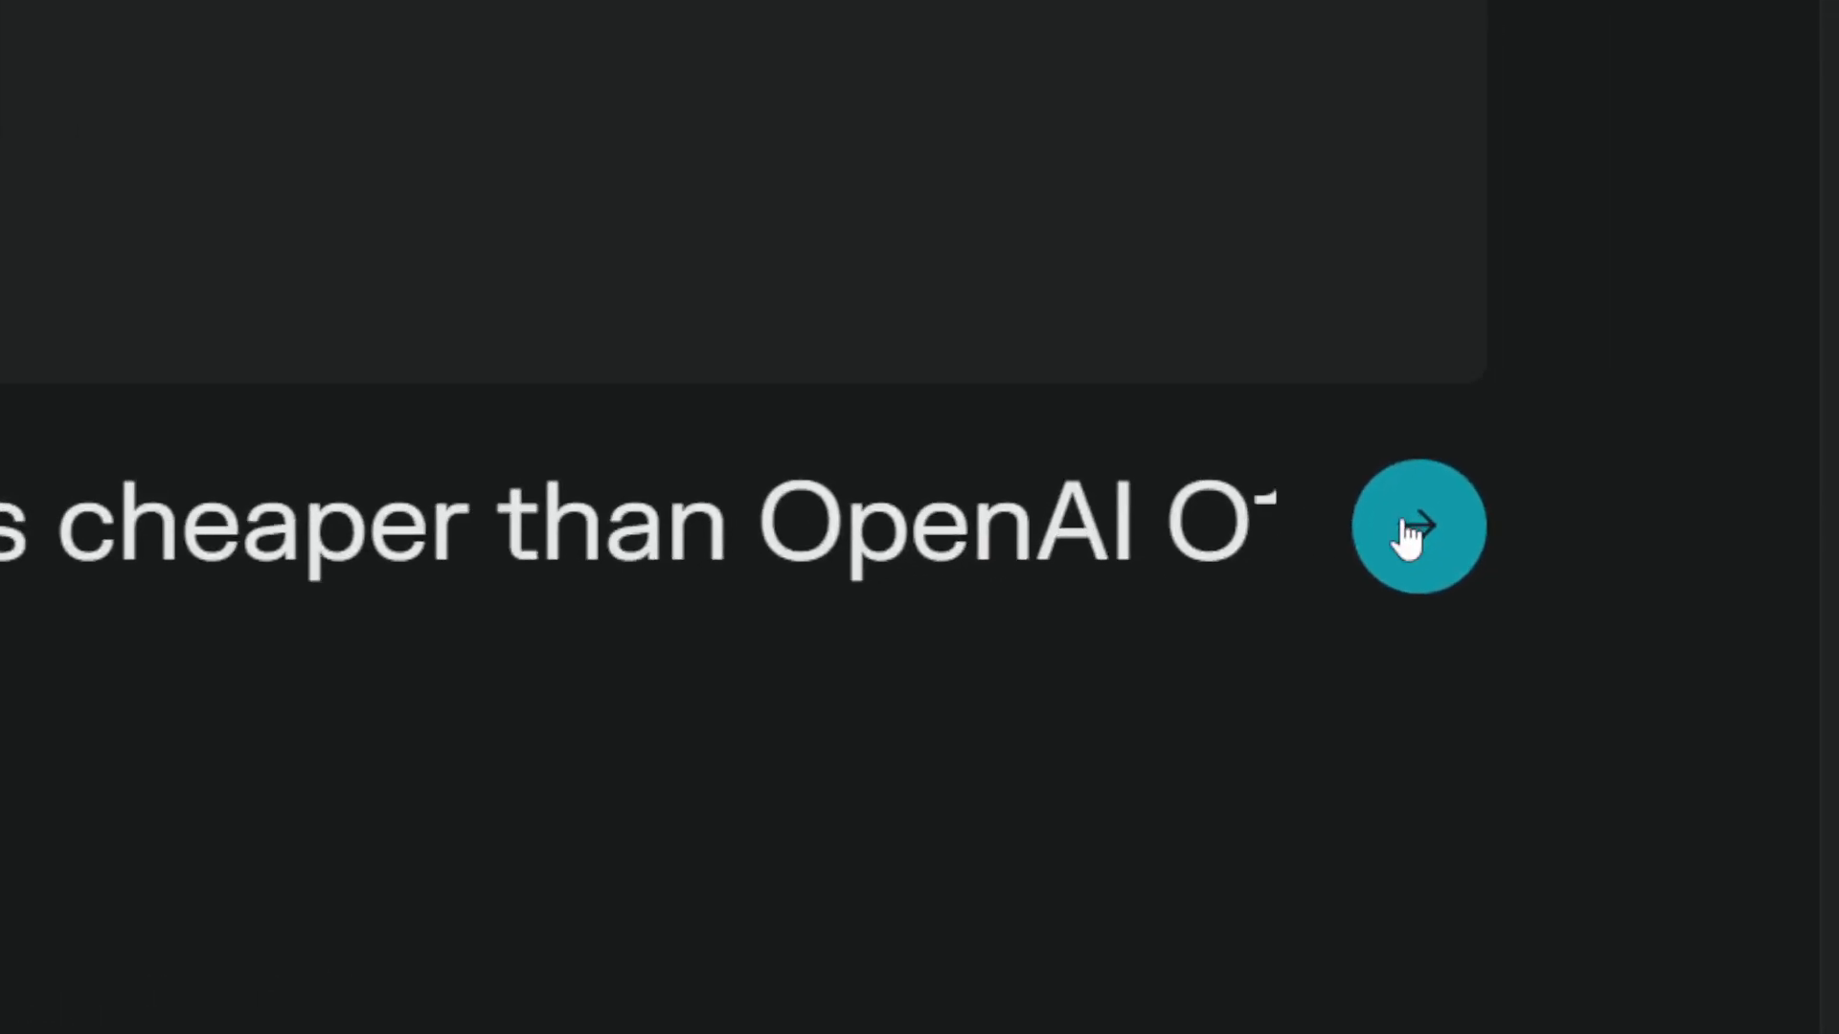
click(1410, 531)
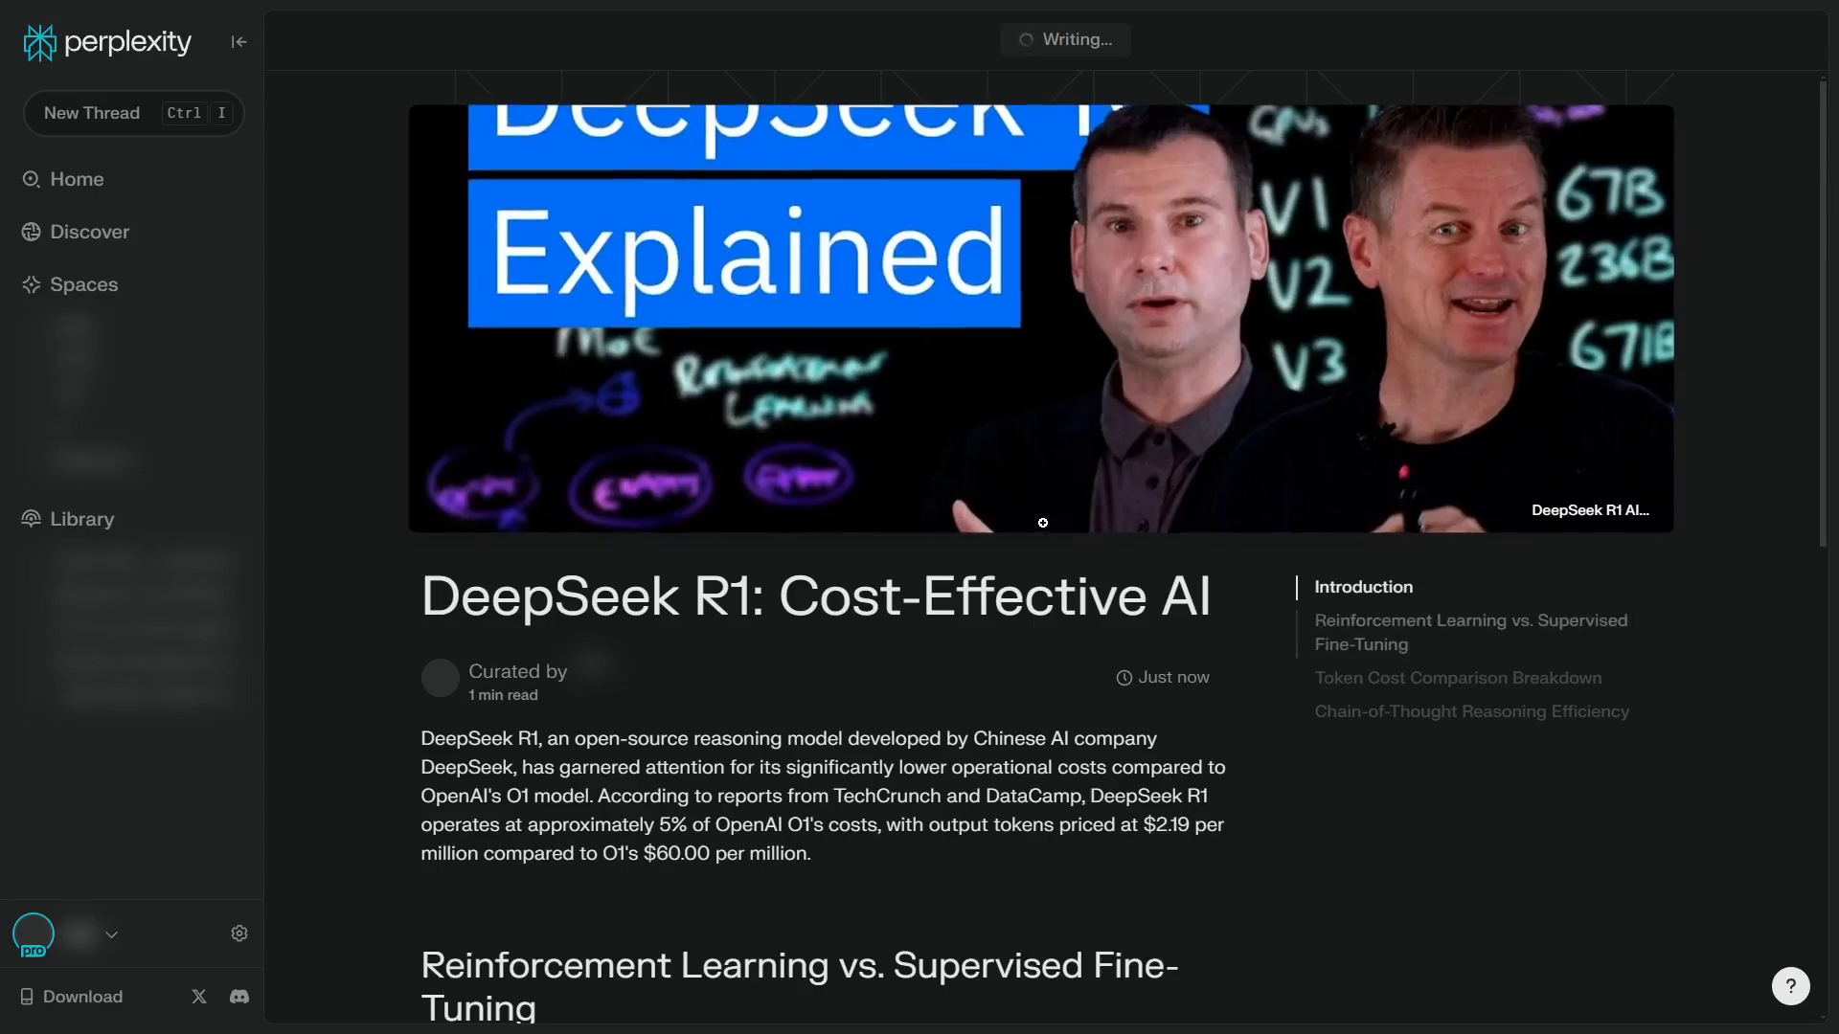
Review the generated article from its introduction through the reinforcement learning, token cost and chain-of-thought sections
scroll(996, 560, down, 2)
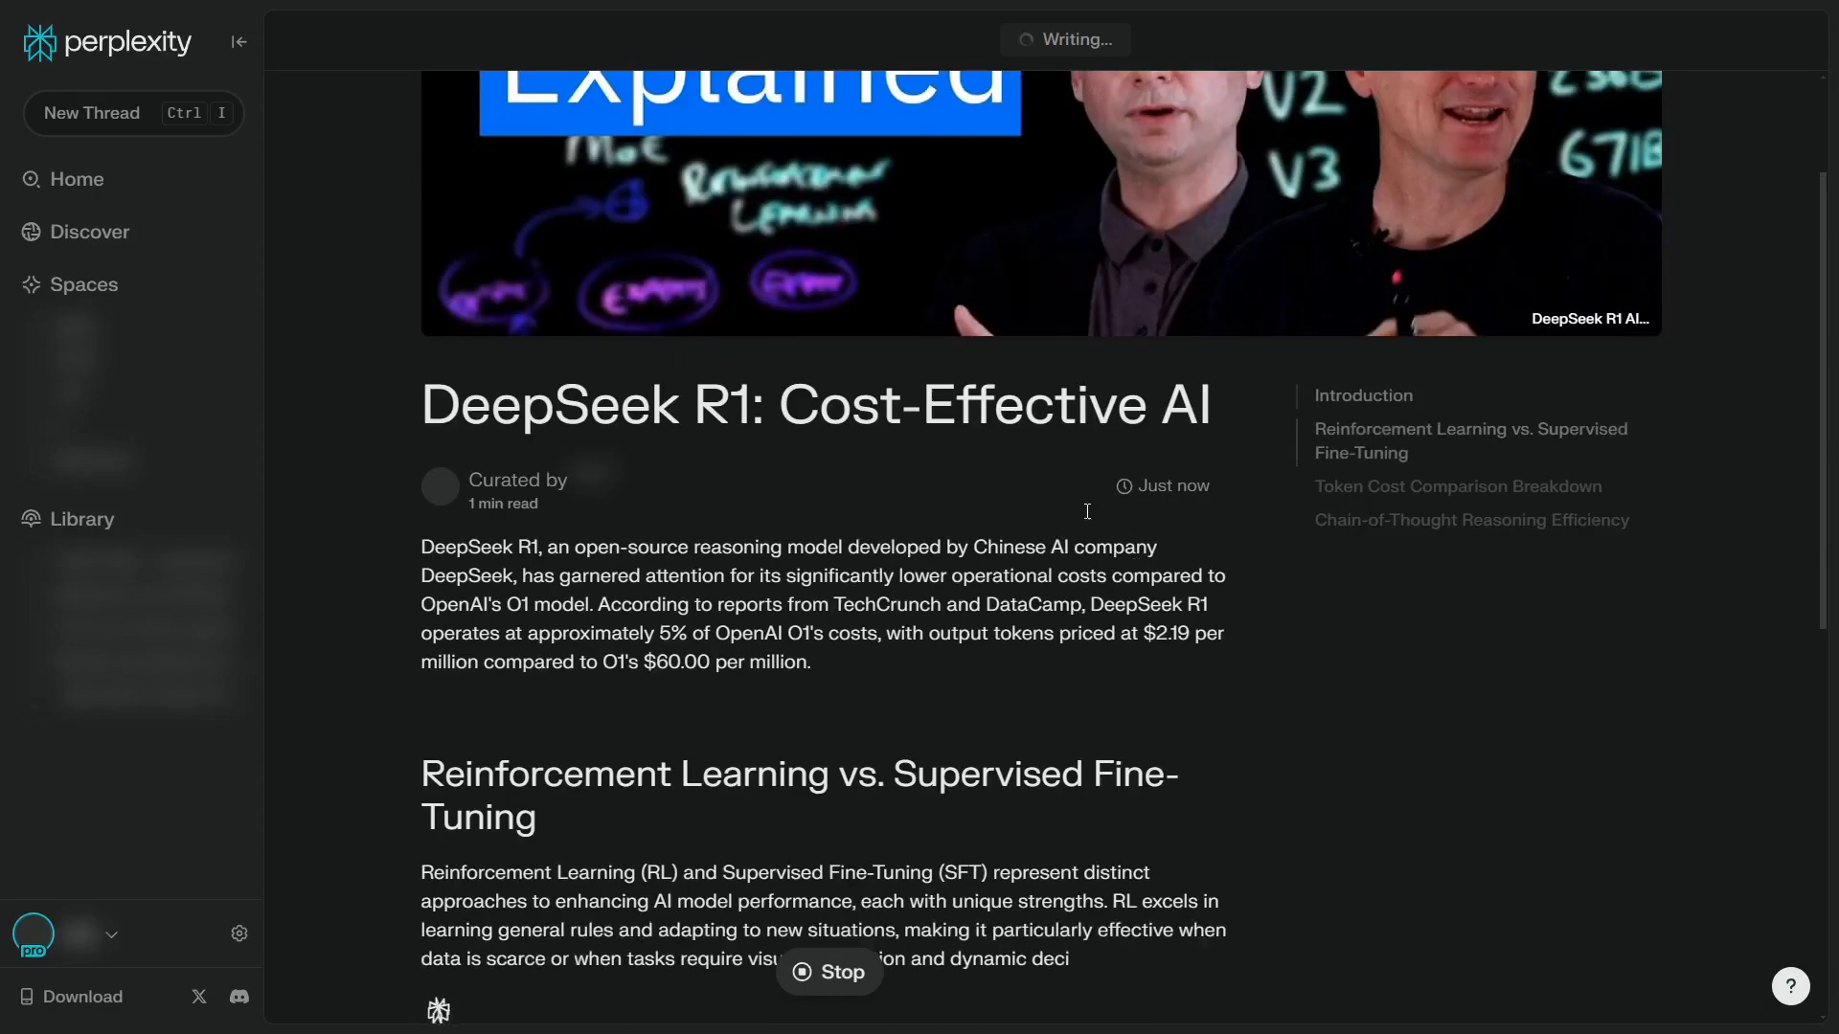
scroll(910, 543, down, 3)
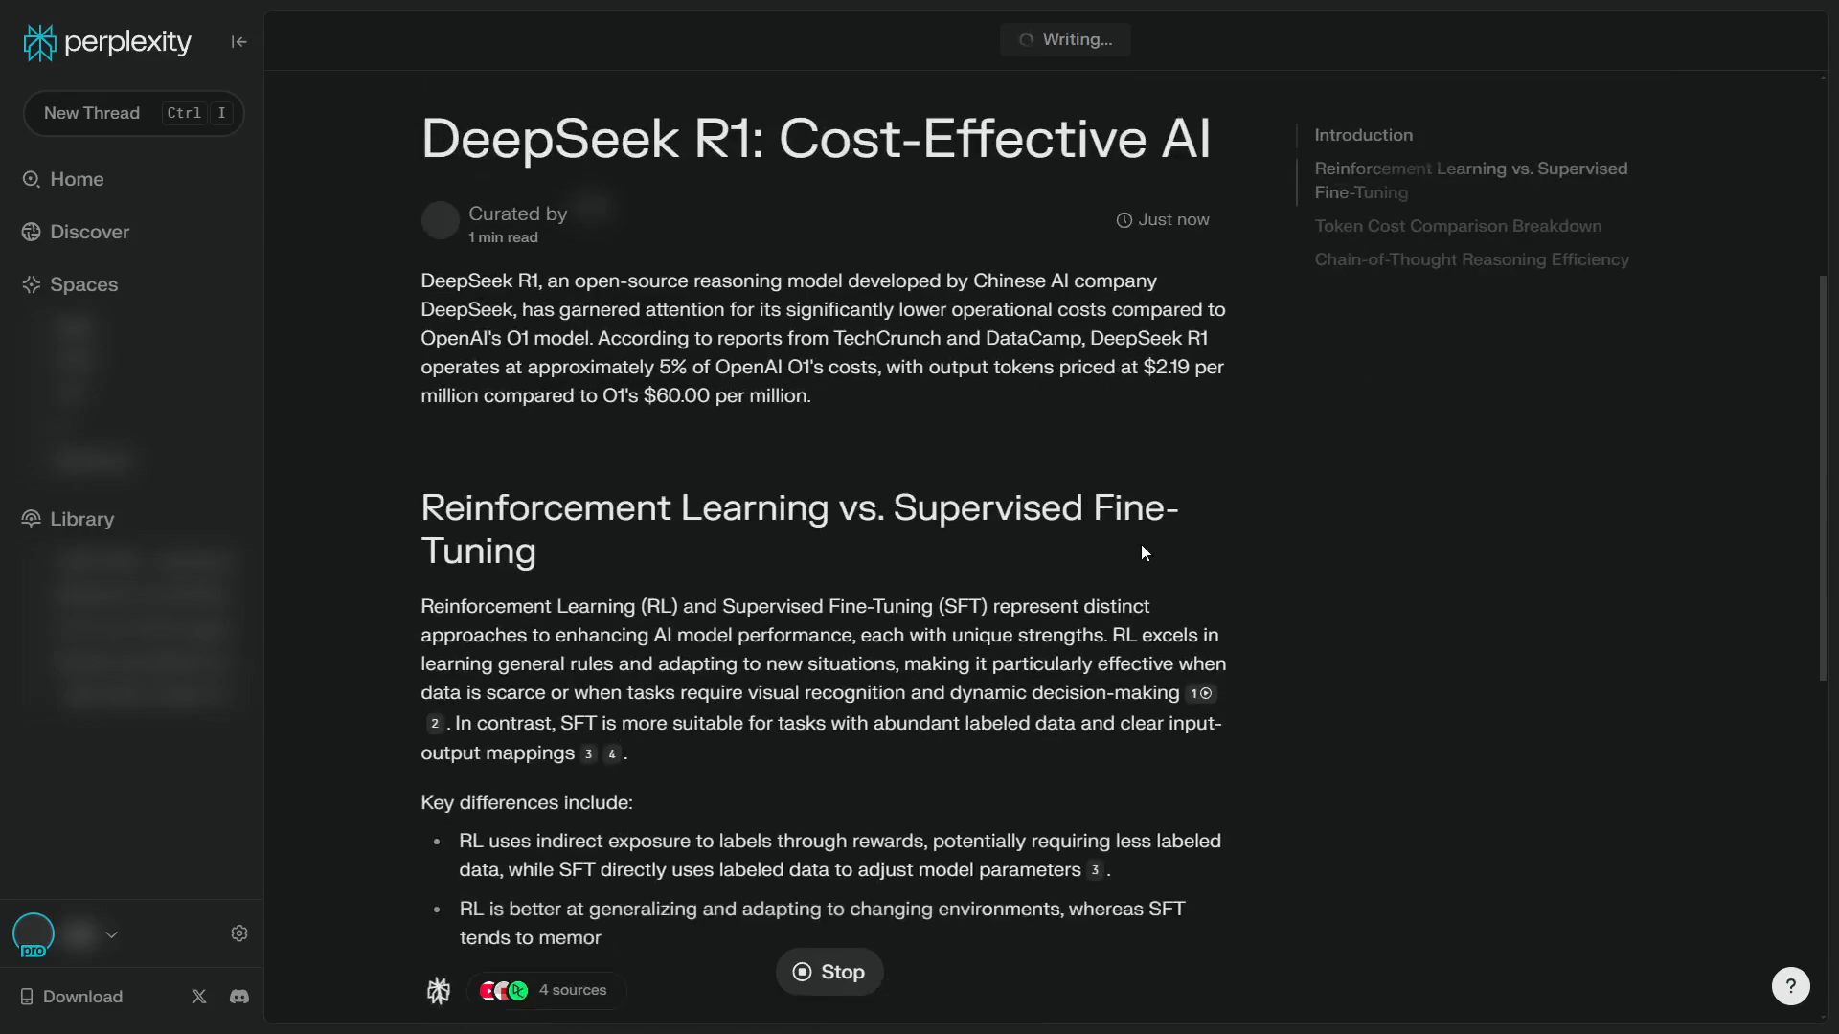
scroll(1216, 483, up, 3)
scroll(1218, 484, up, 2)
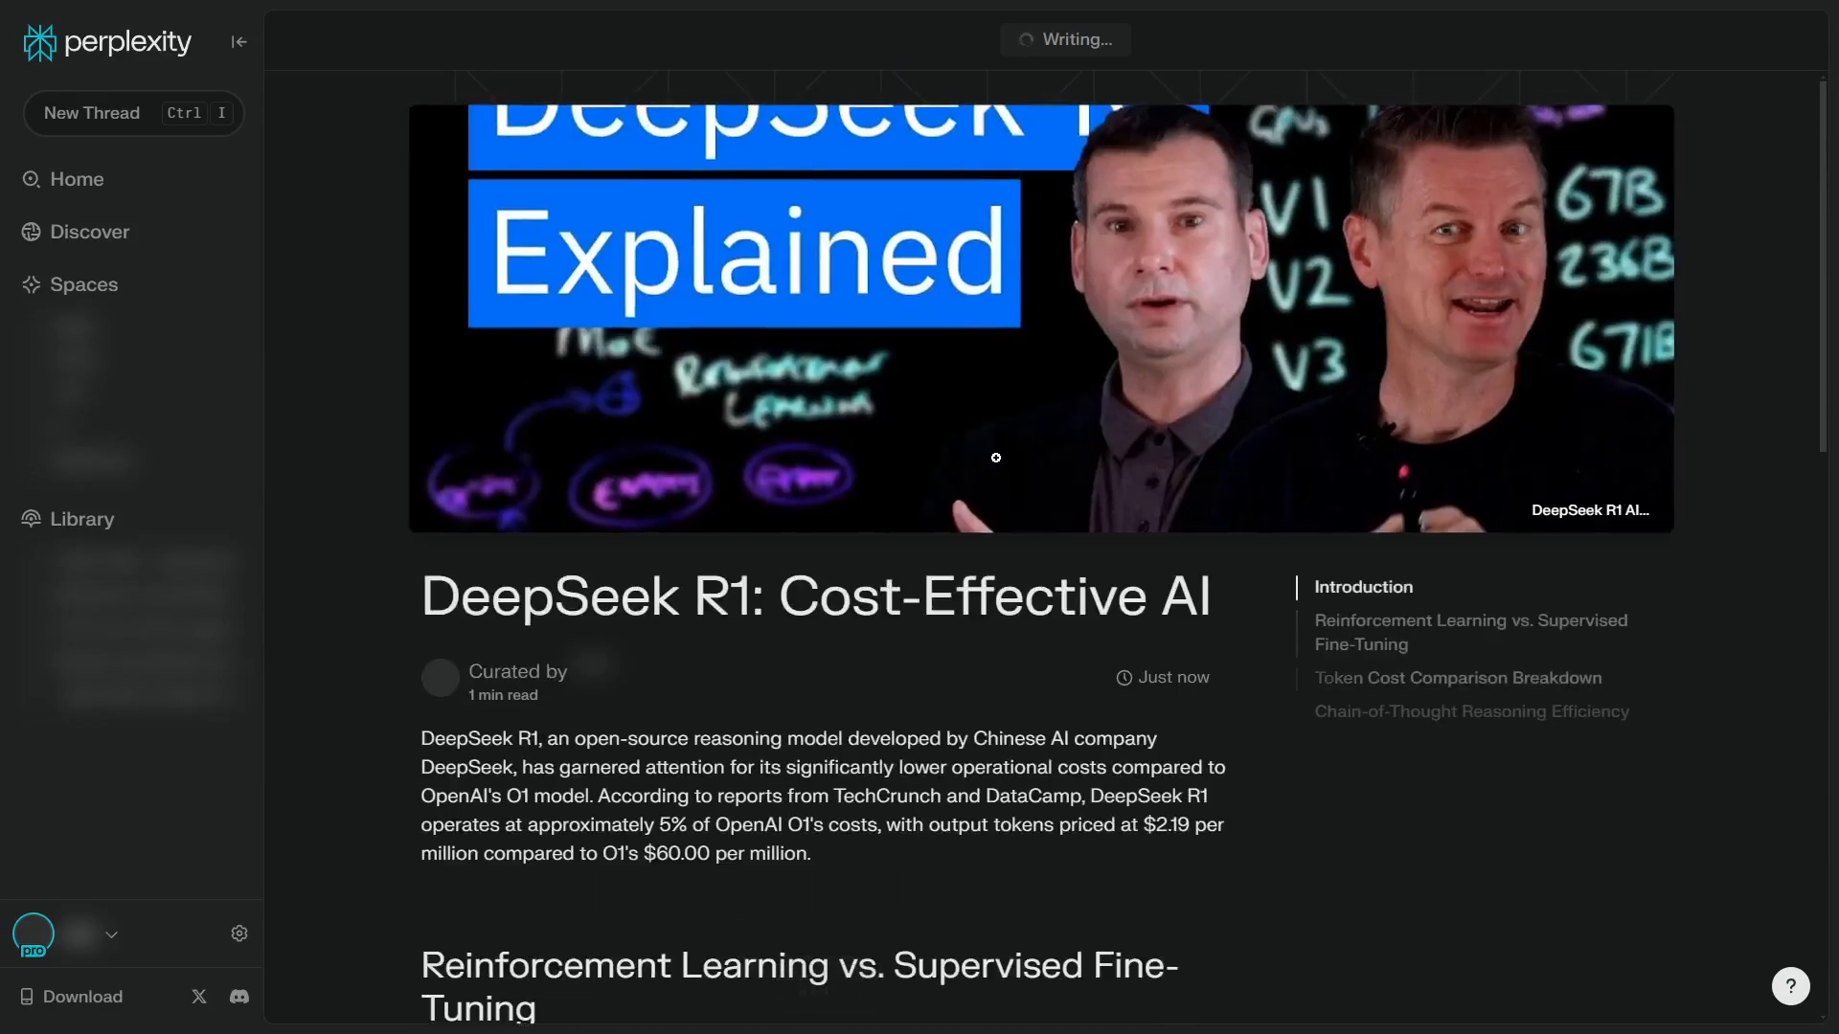
scroll(1042, 476, down, 3)
scroll(837, 507, down, 5)
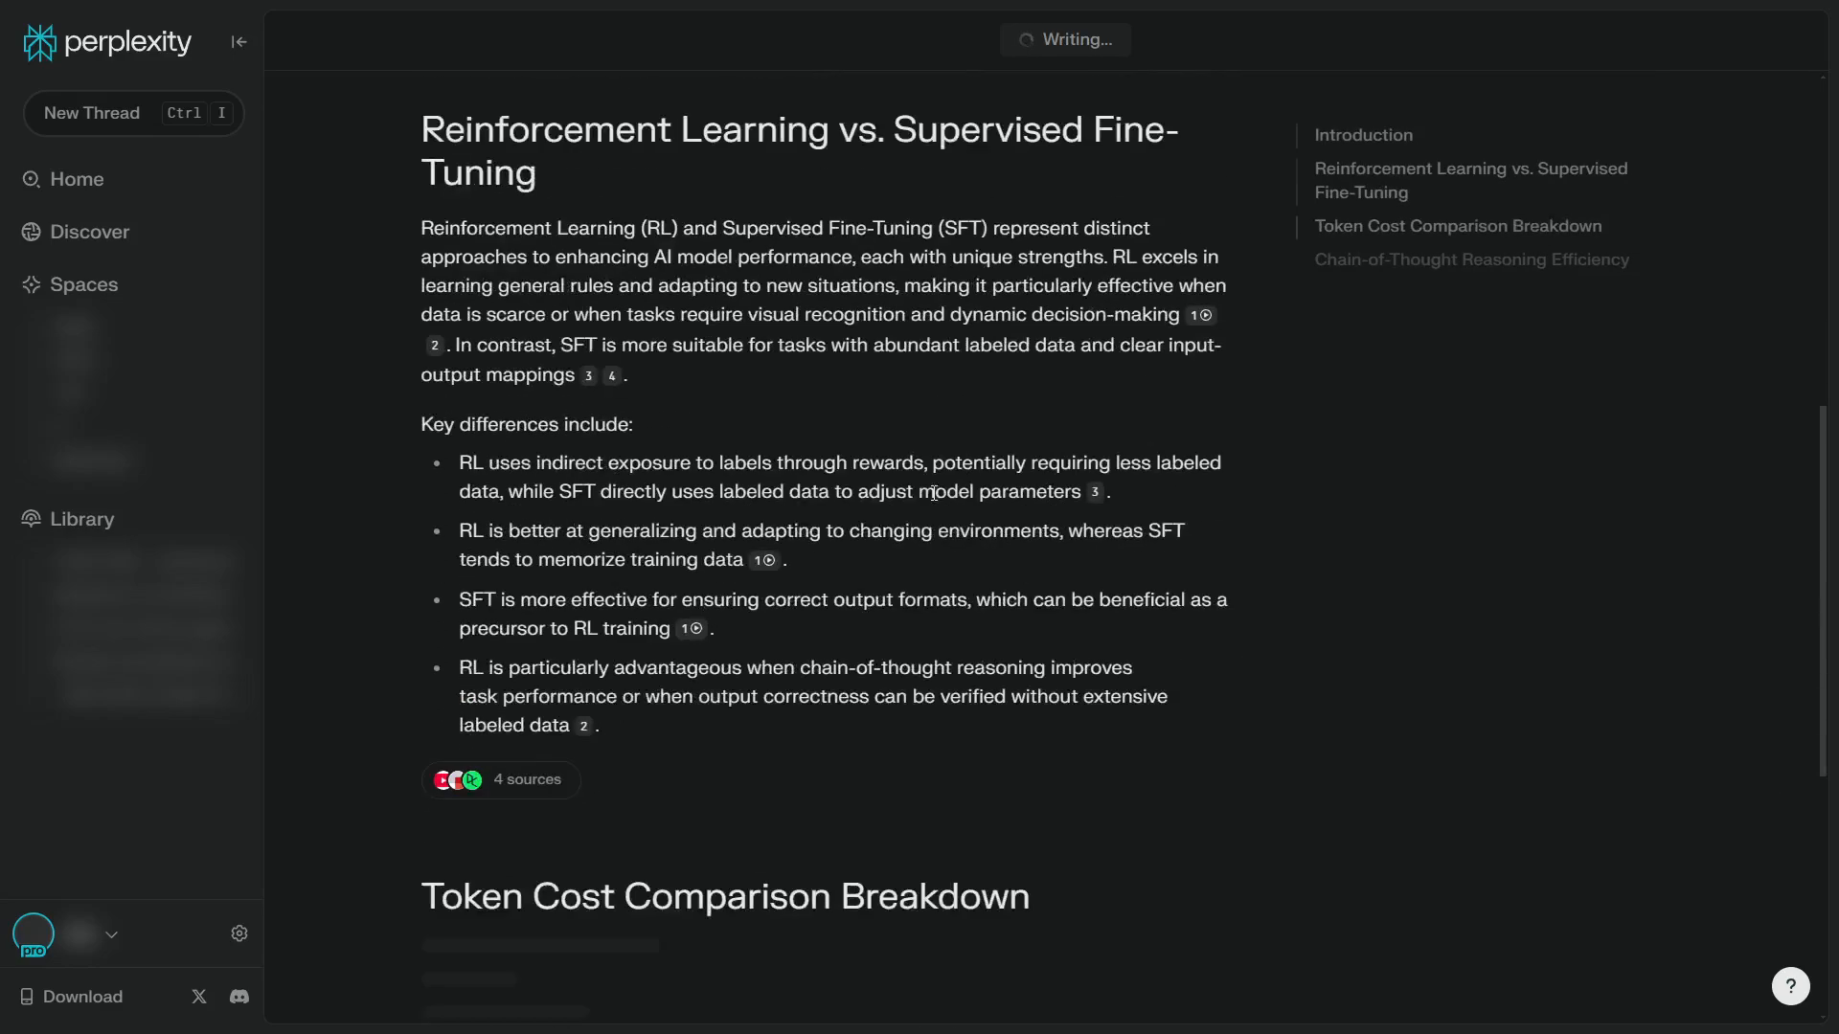
scroll(909, 467, down, 2)
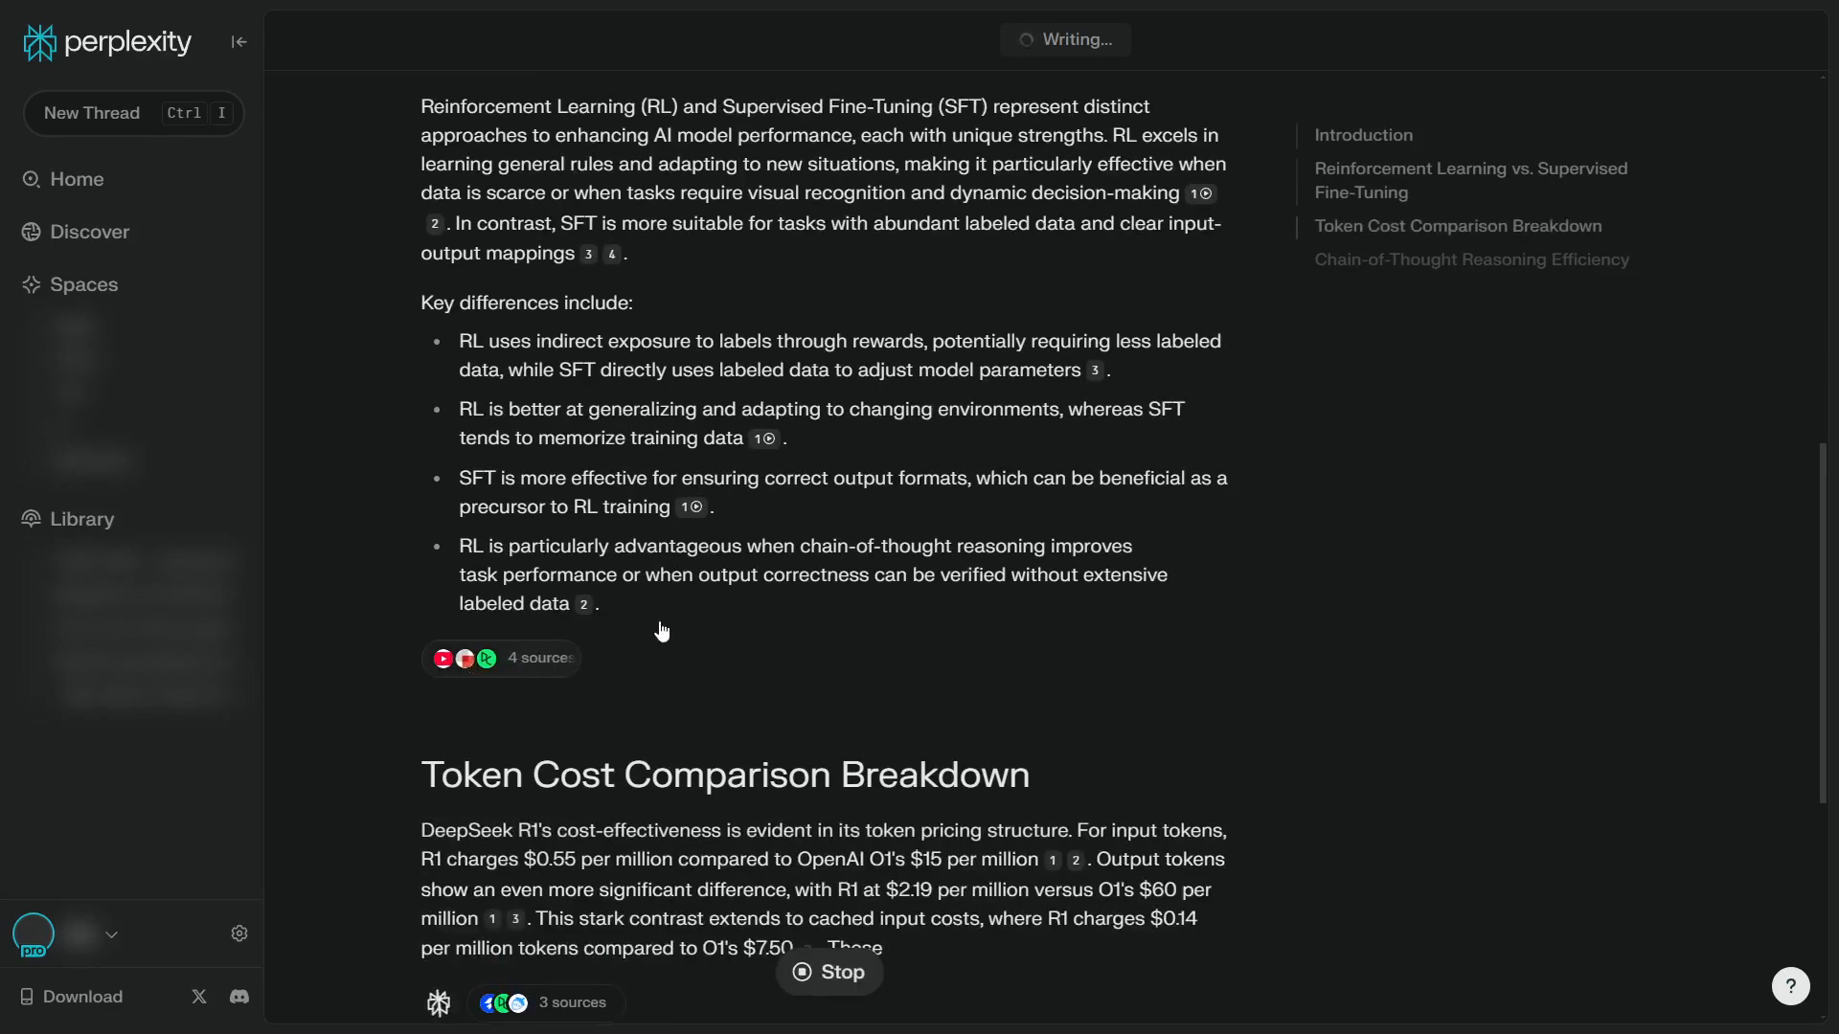
scroll(614, 563, up, 3)
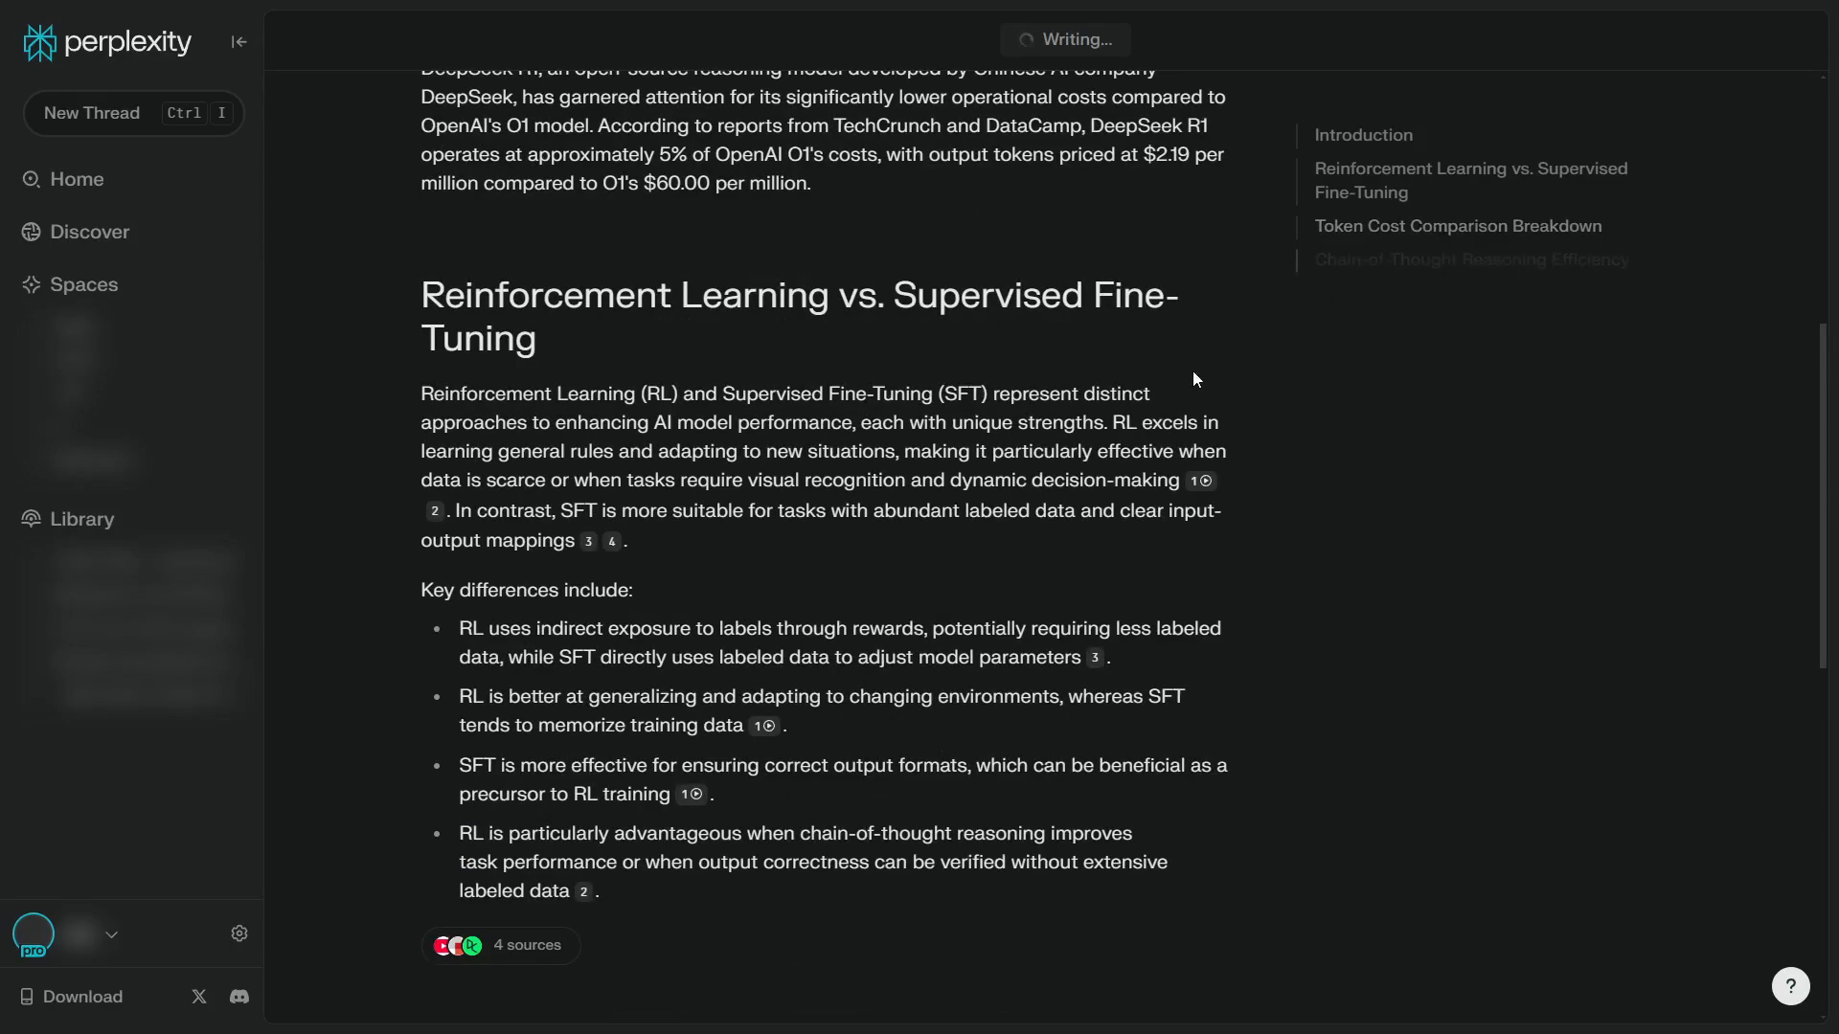
scroll(1188, 402, down, 3)
scroll(1120, 460, down, 3)
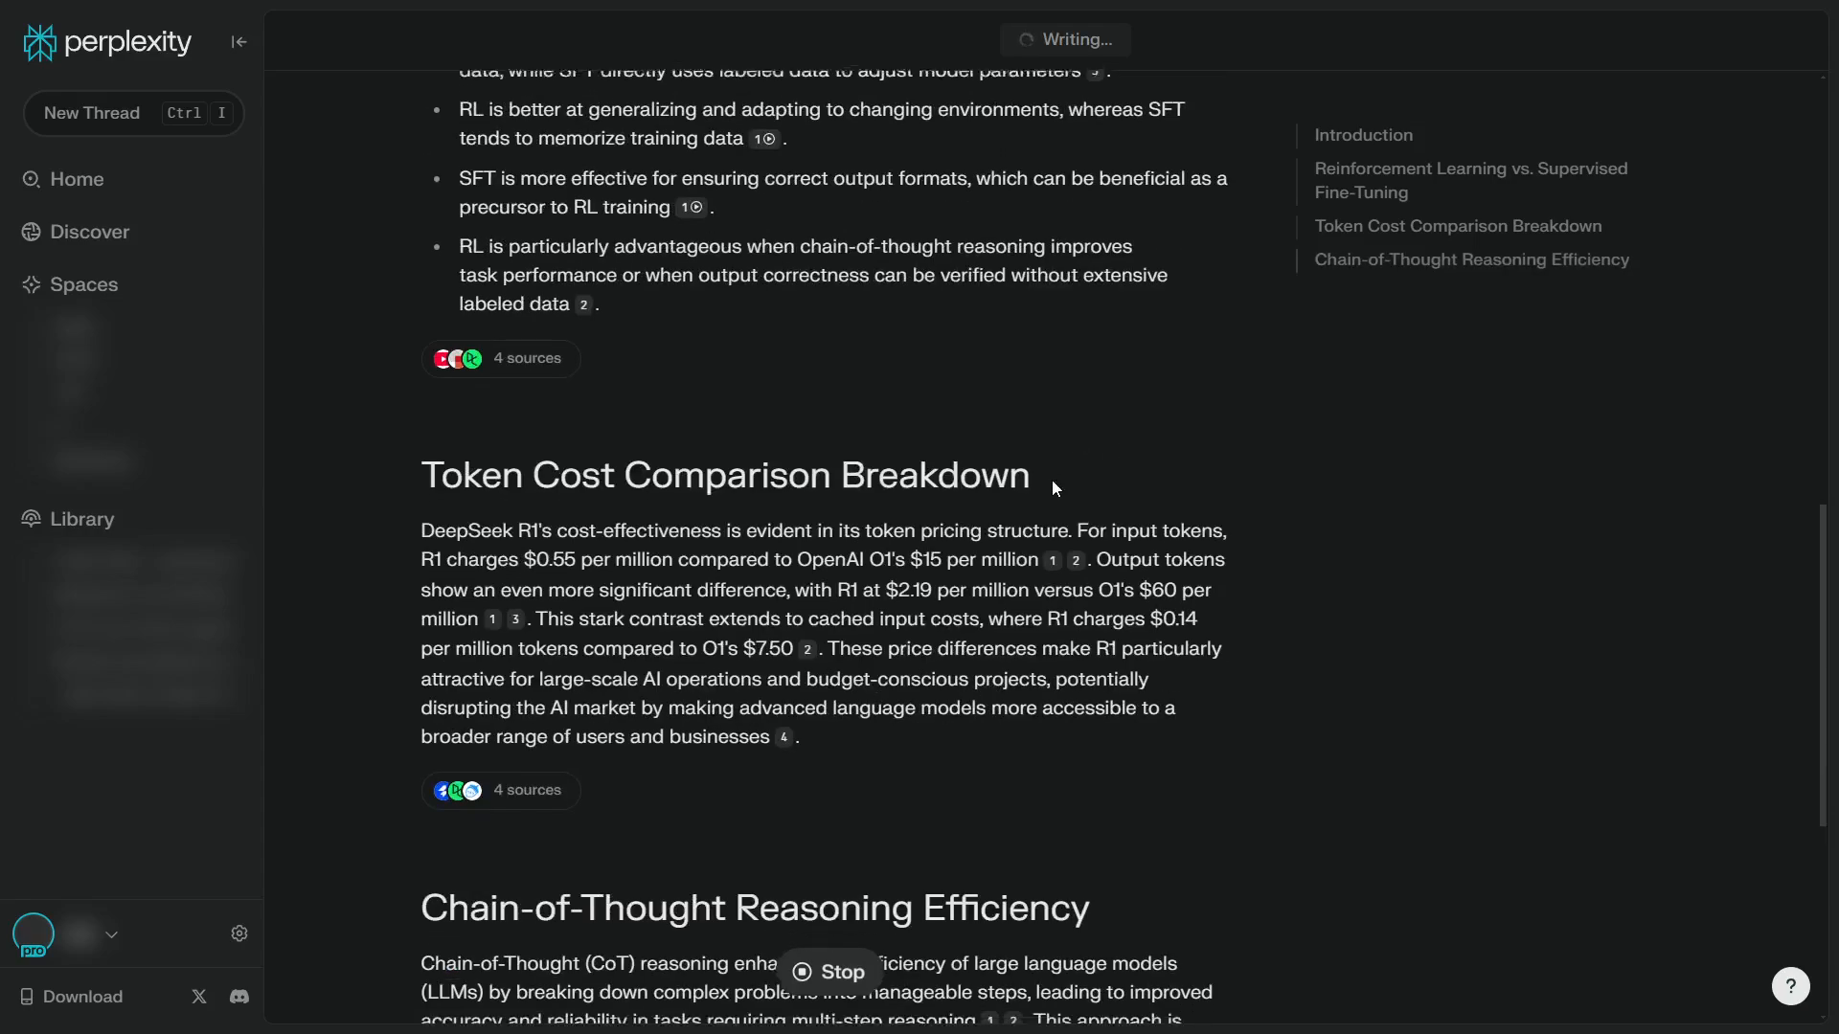
scroll(1054, 474, down, 7)
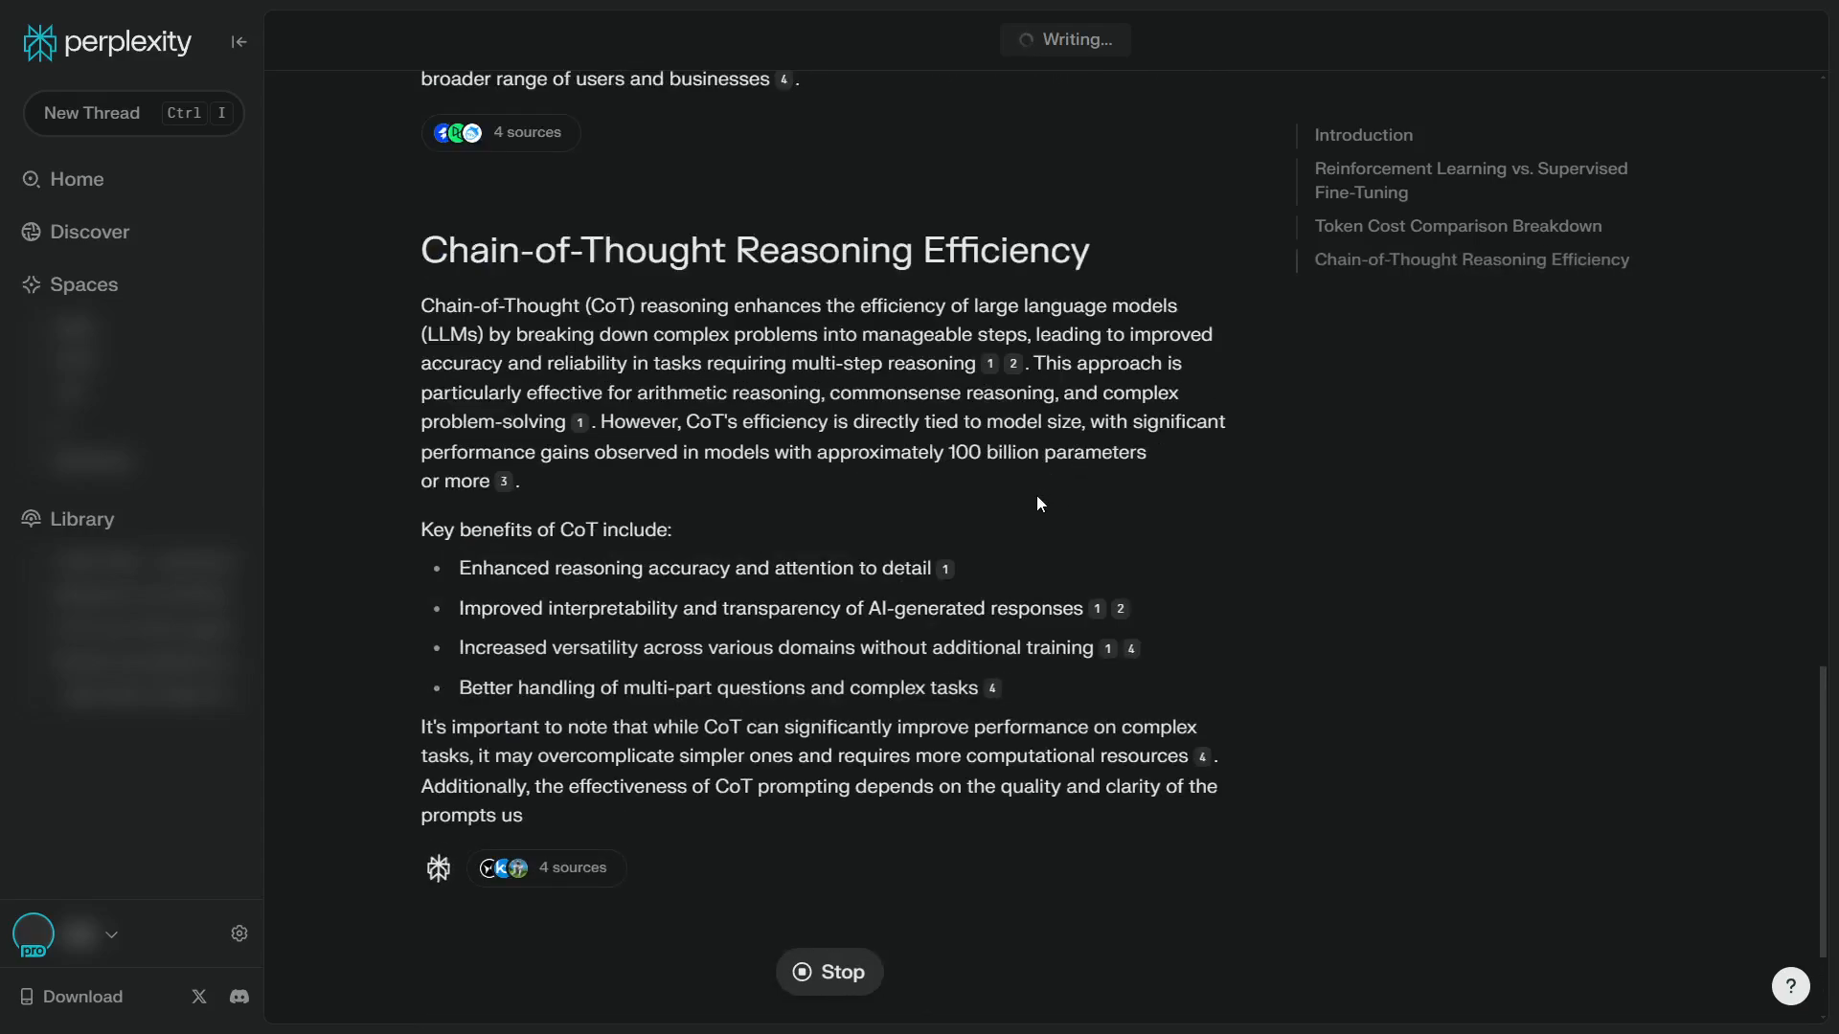
scroll(1094, 383, up, 8)
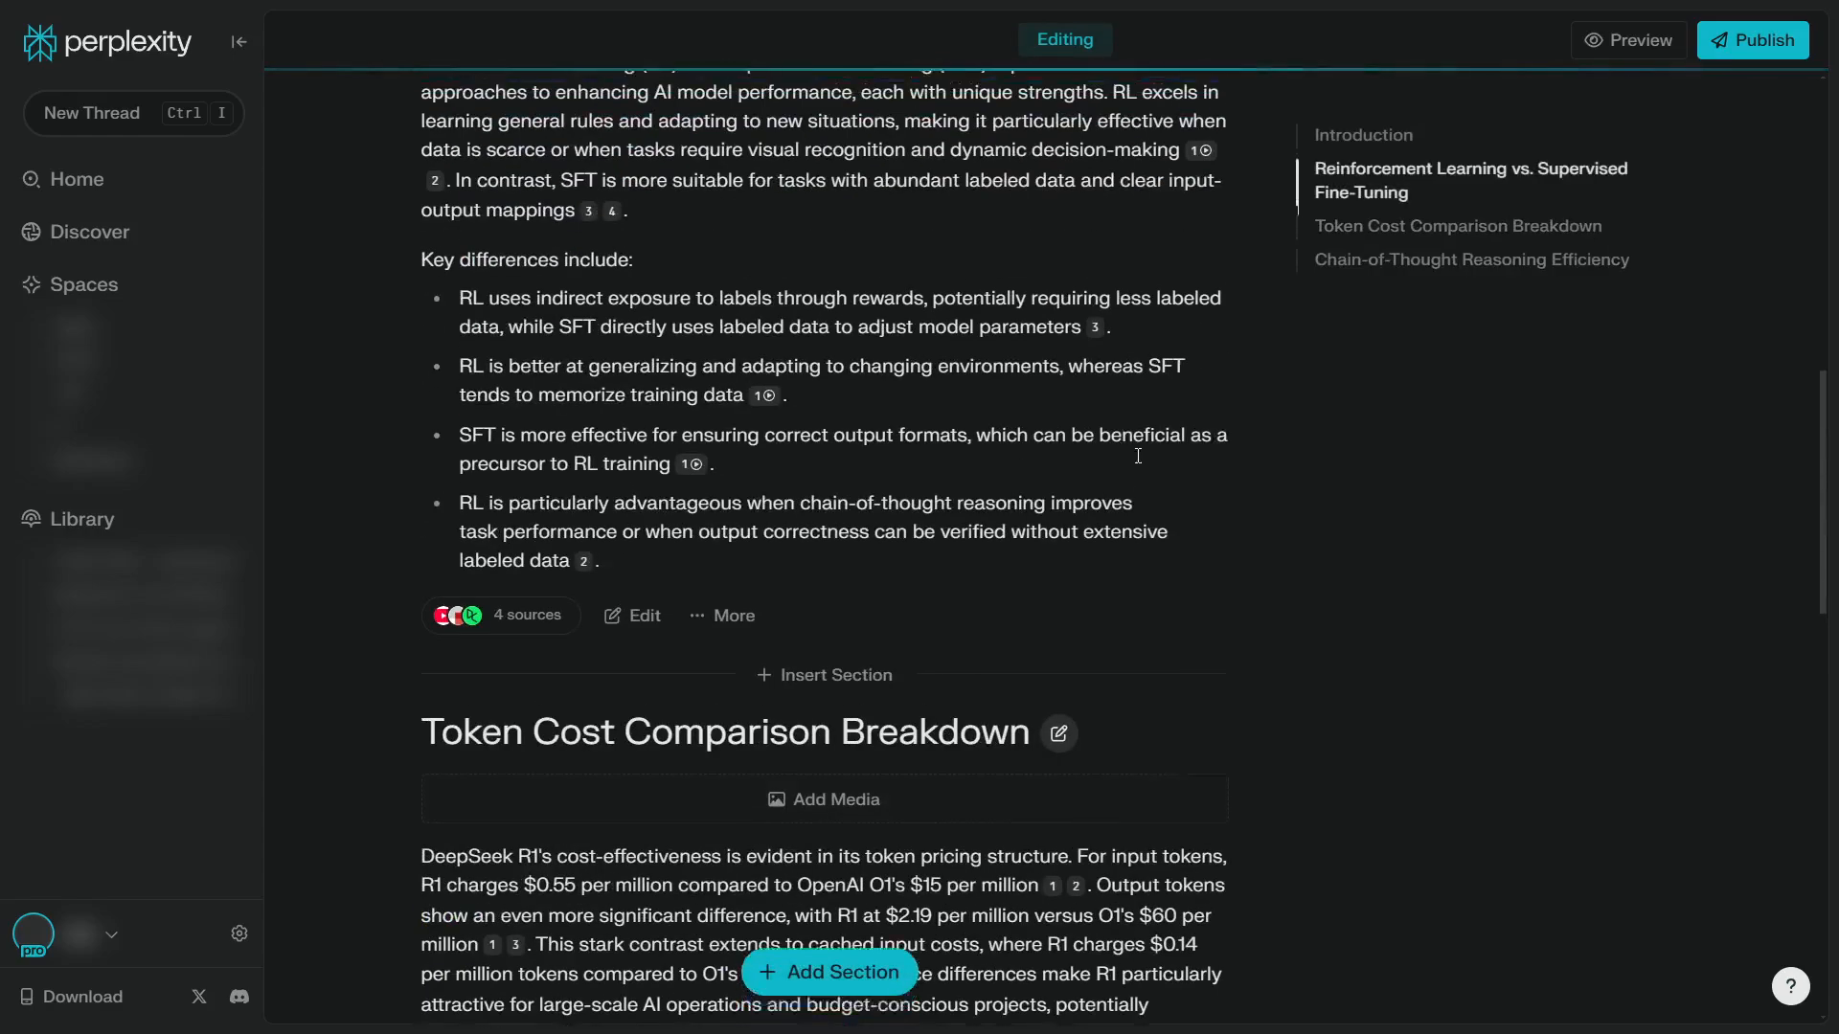
scroll(1137, 456, up, 4)
scroll(1120, 421, up, 4)
scroll(1108, 410, down, 4)
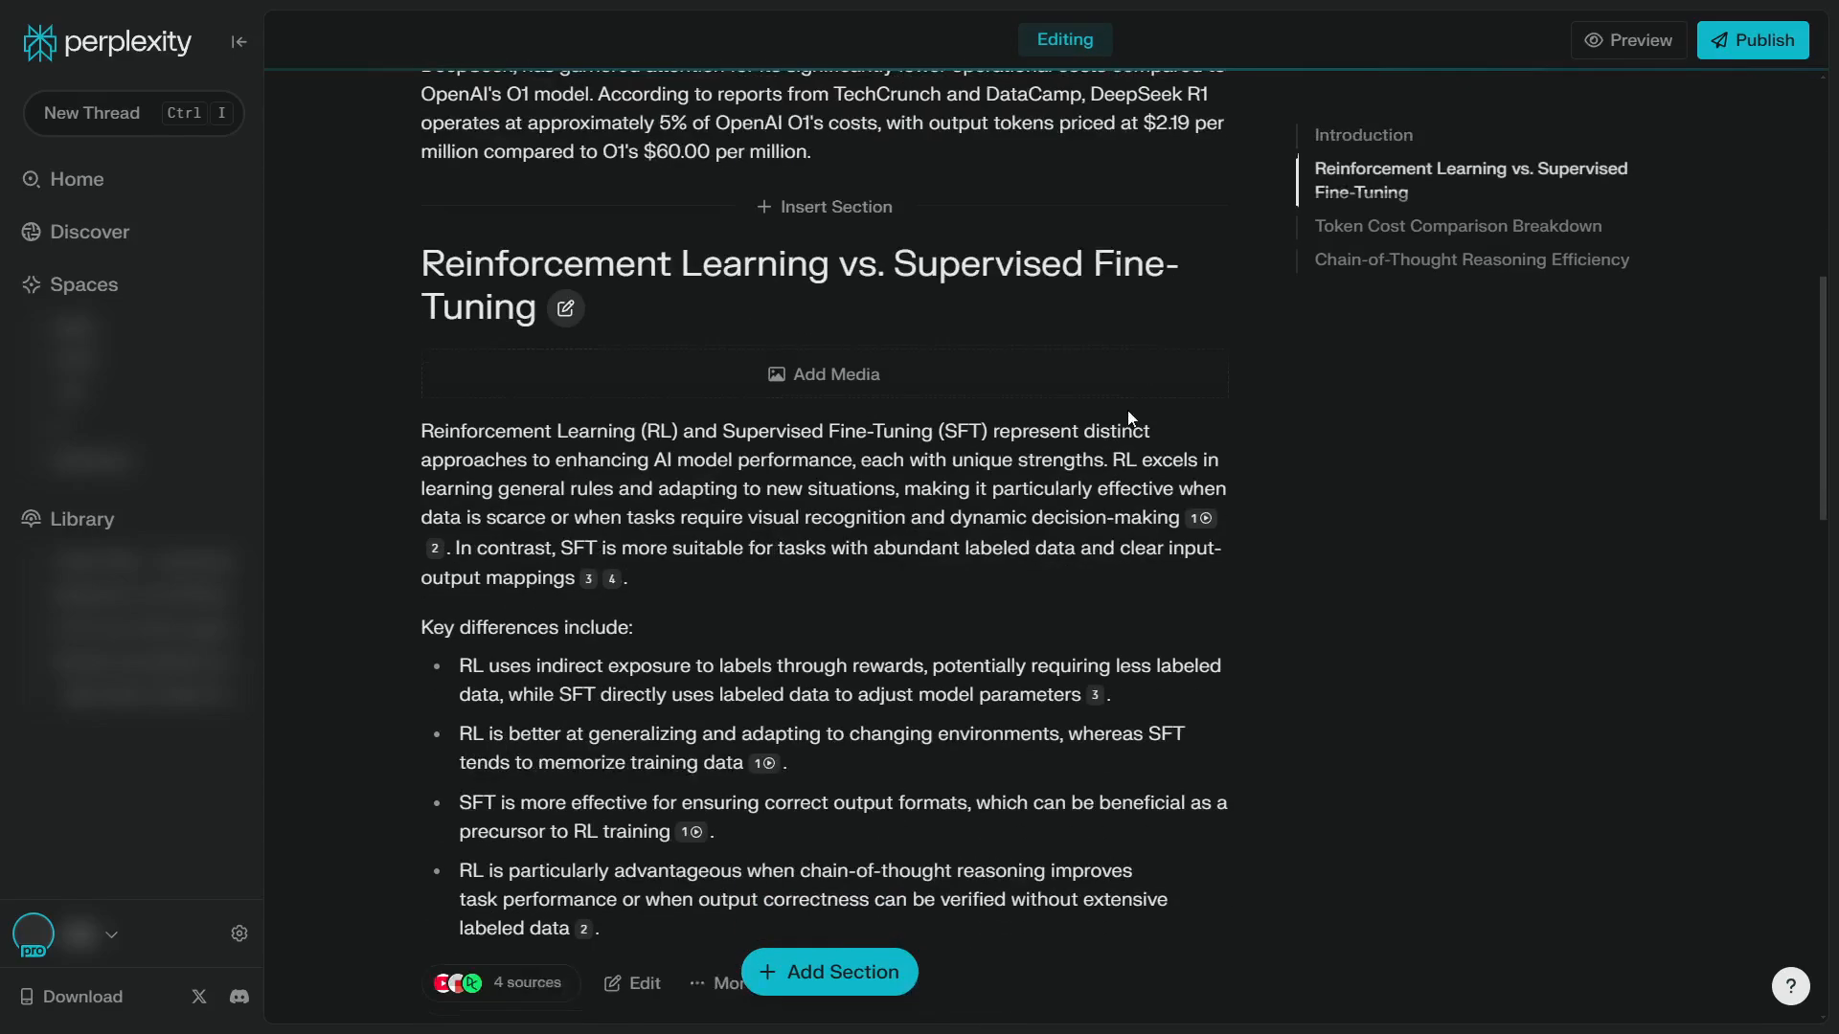
scroll(1100, 421, down, 8)
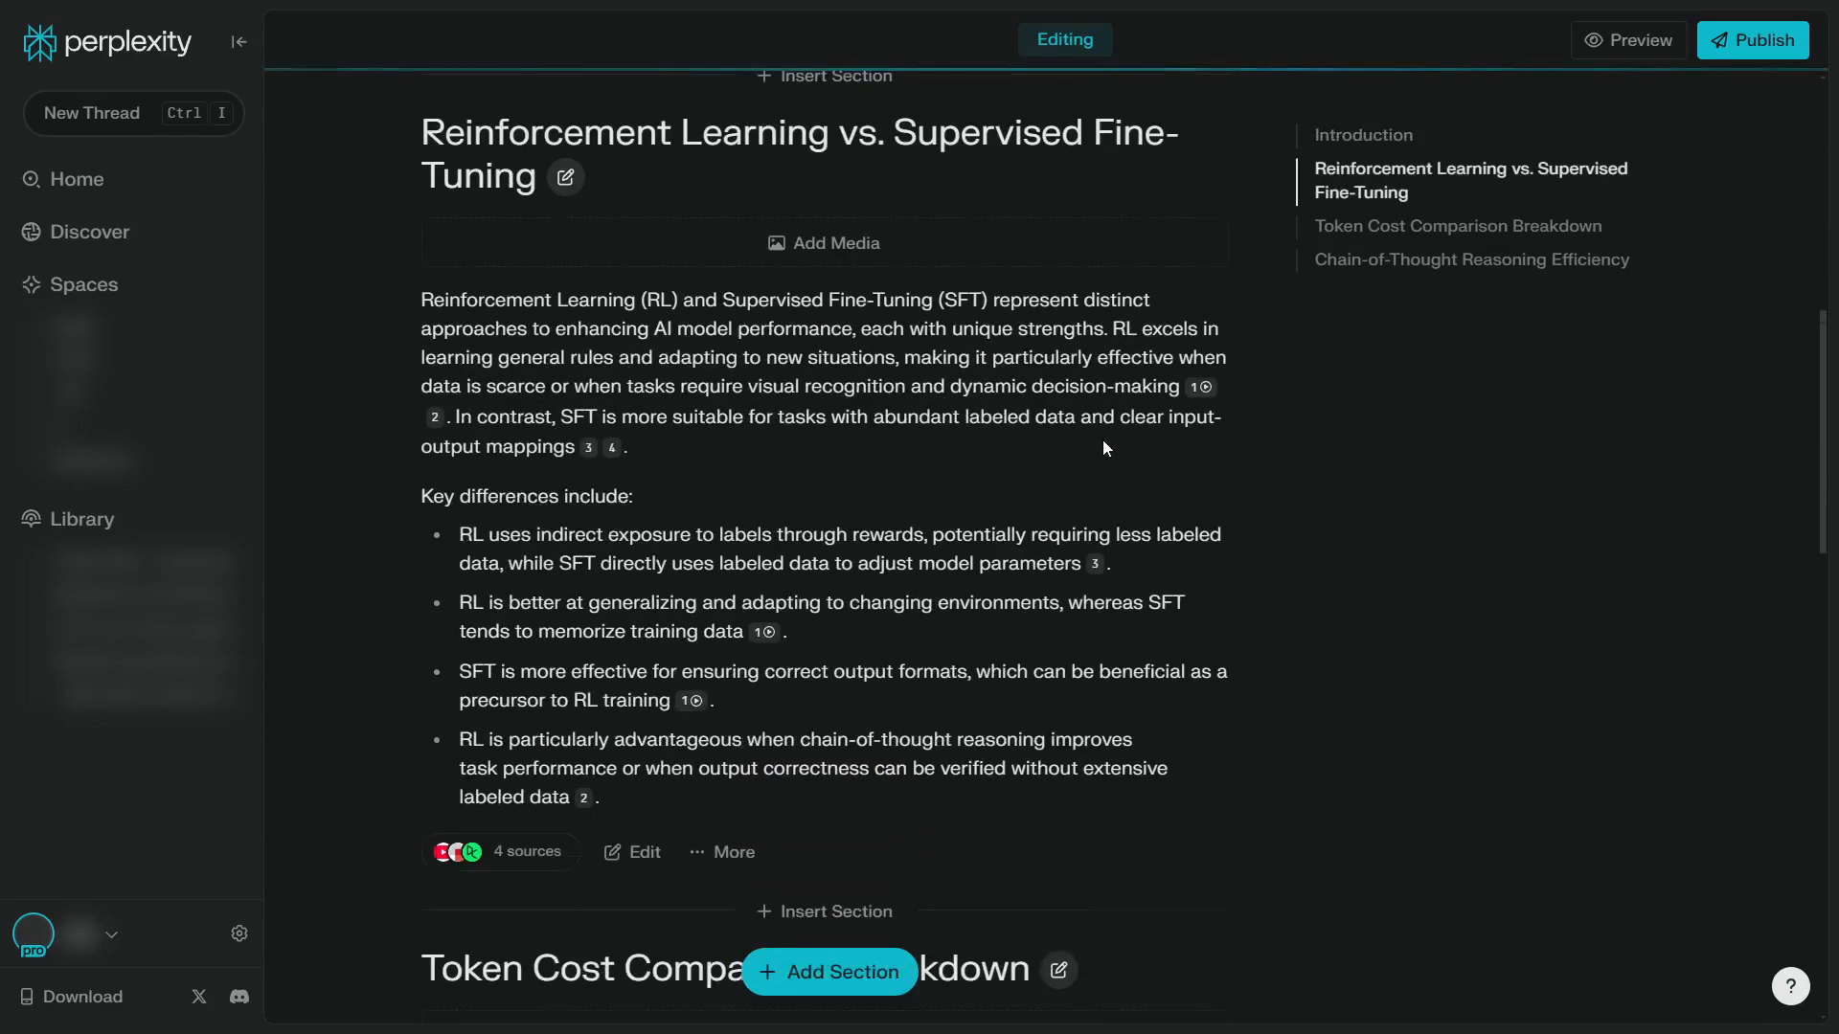
Add media to the Reinforcement Learning vs. Supervised Fine-Tuning section
scroll(1107, 488, up, 11)
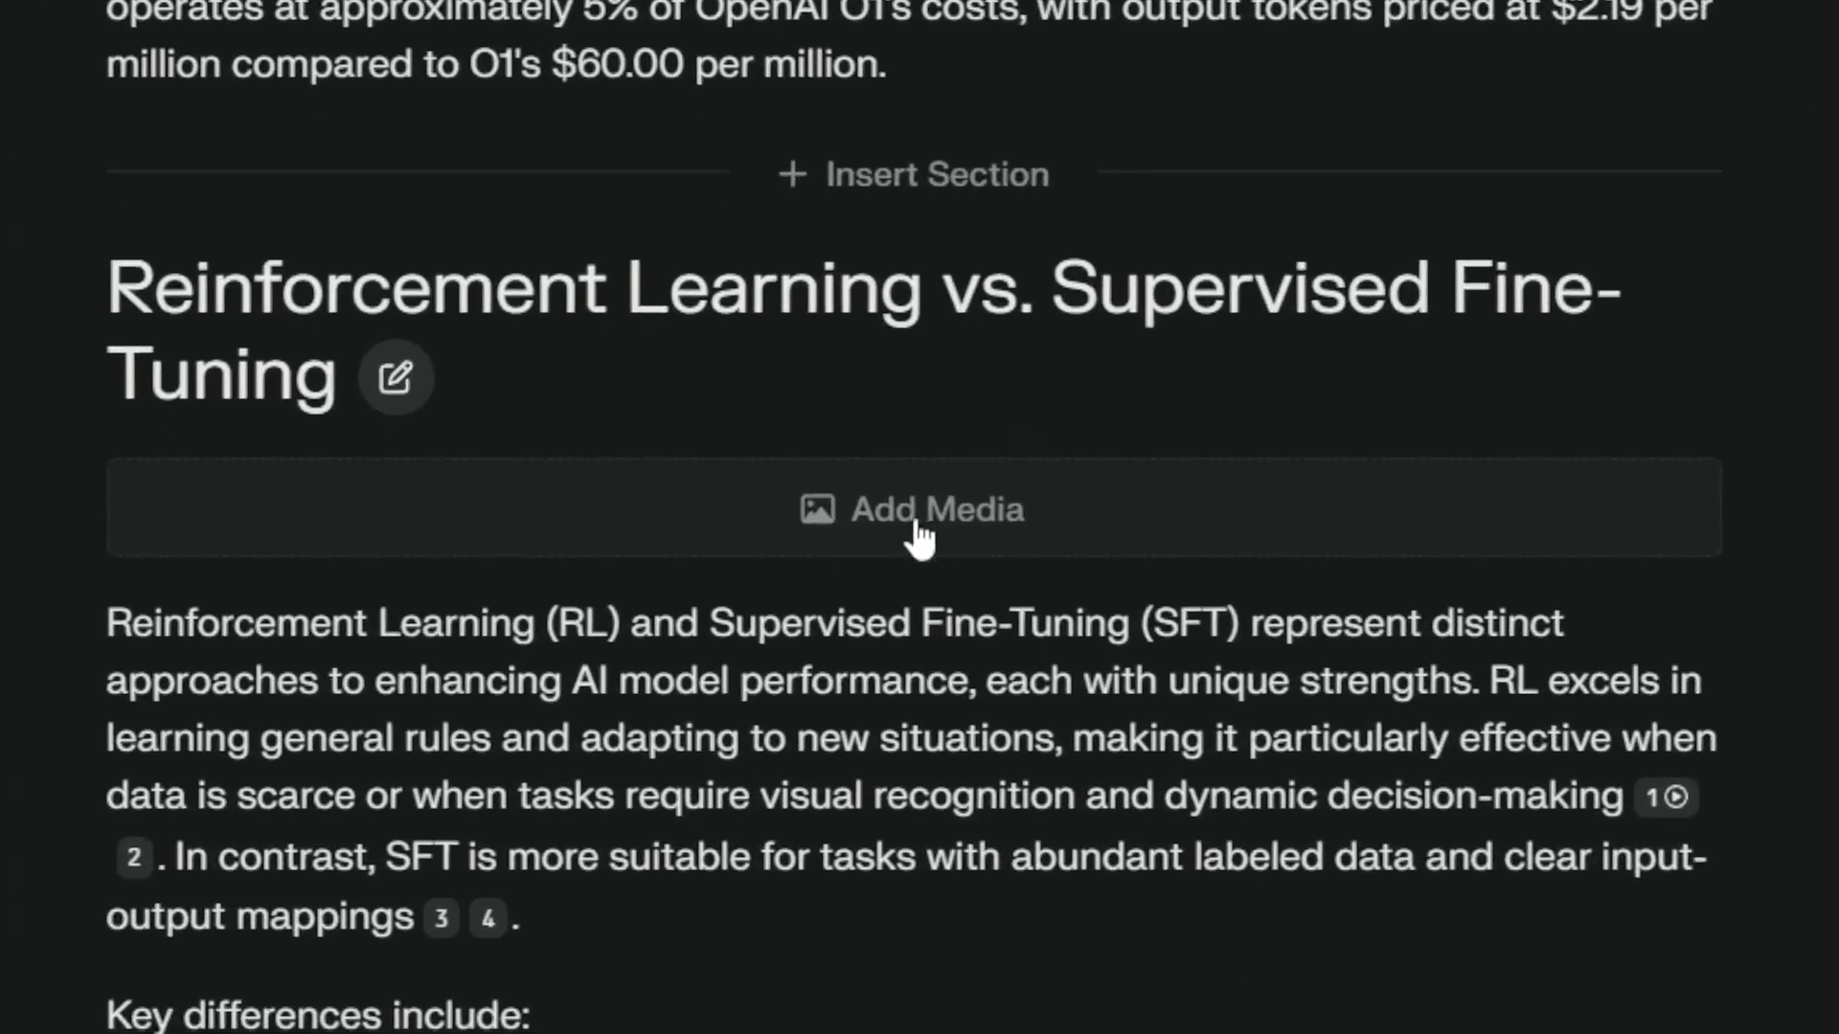
click(919, 534)
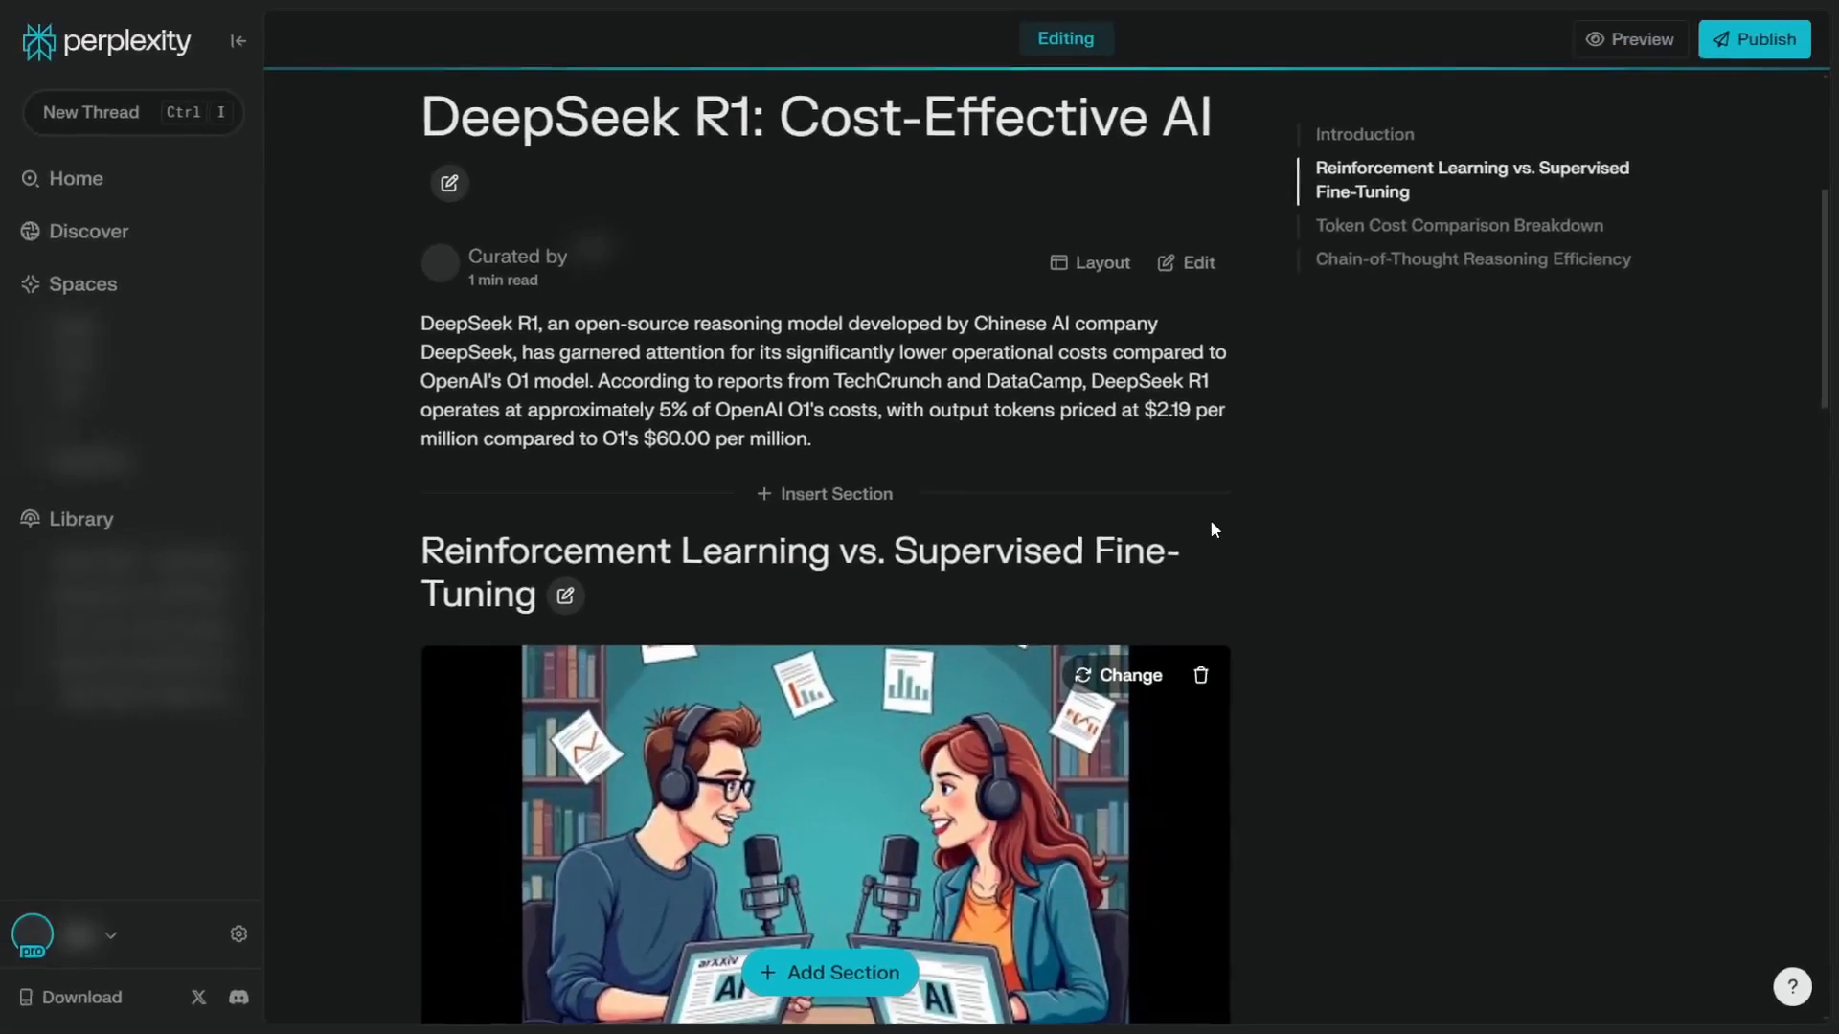
scroll(1210, 522, down, 3)
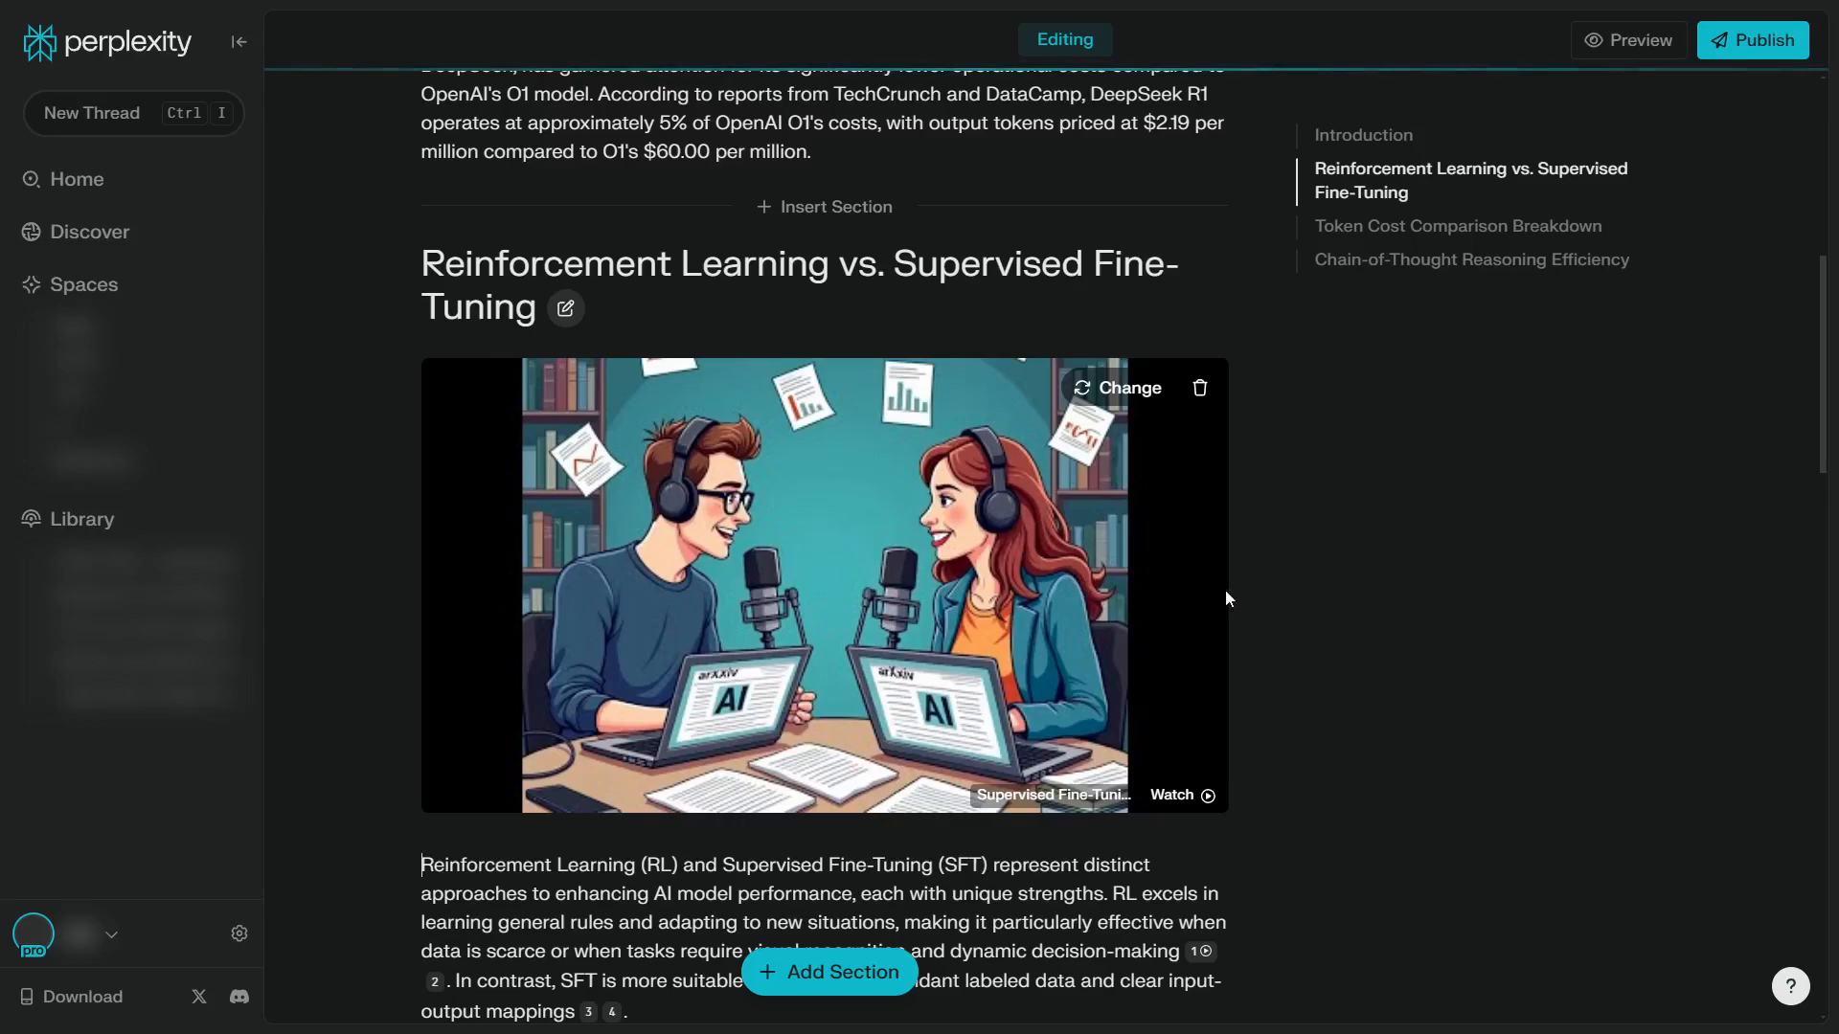
Replace the Reinforcement Learning vs. Supervised Fine-Tuning section's media with a generated image in Photograph style
click(1128, 400)
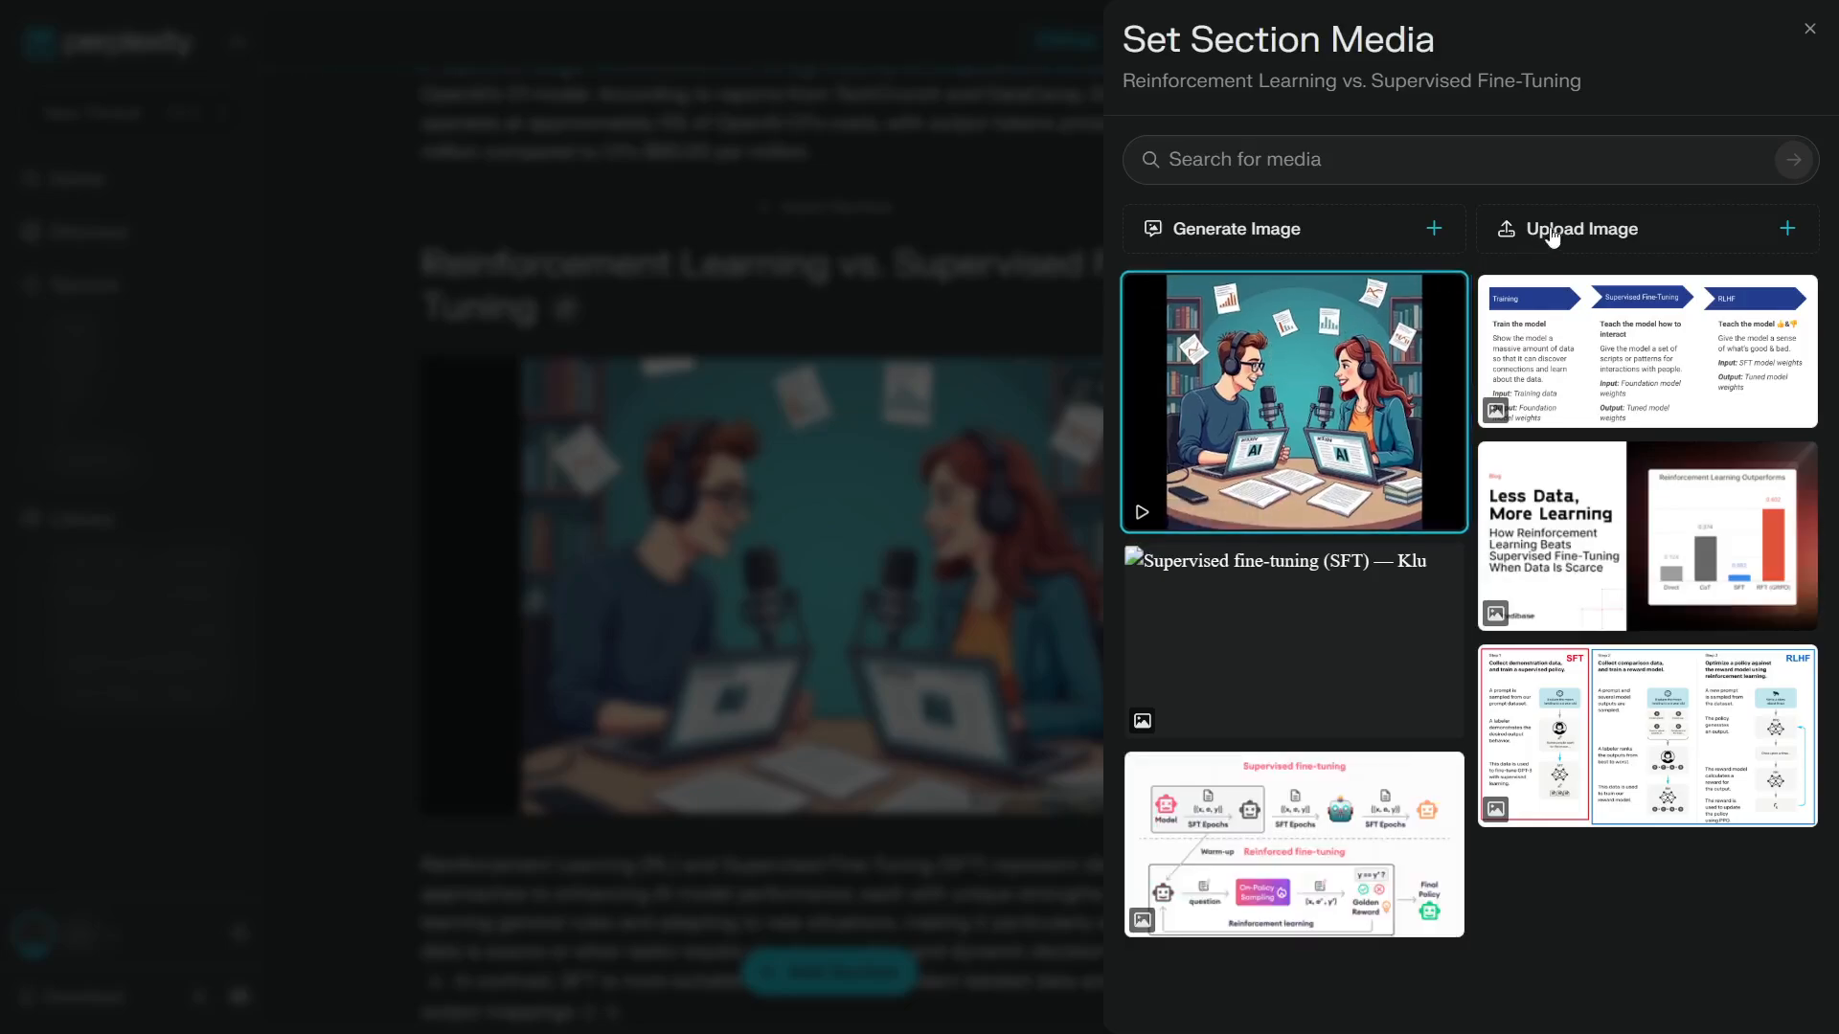
click(1317, 236)
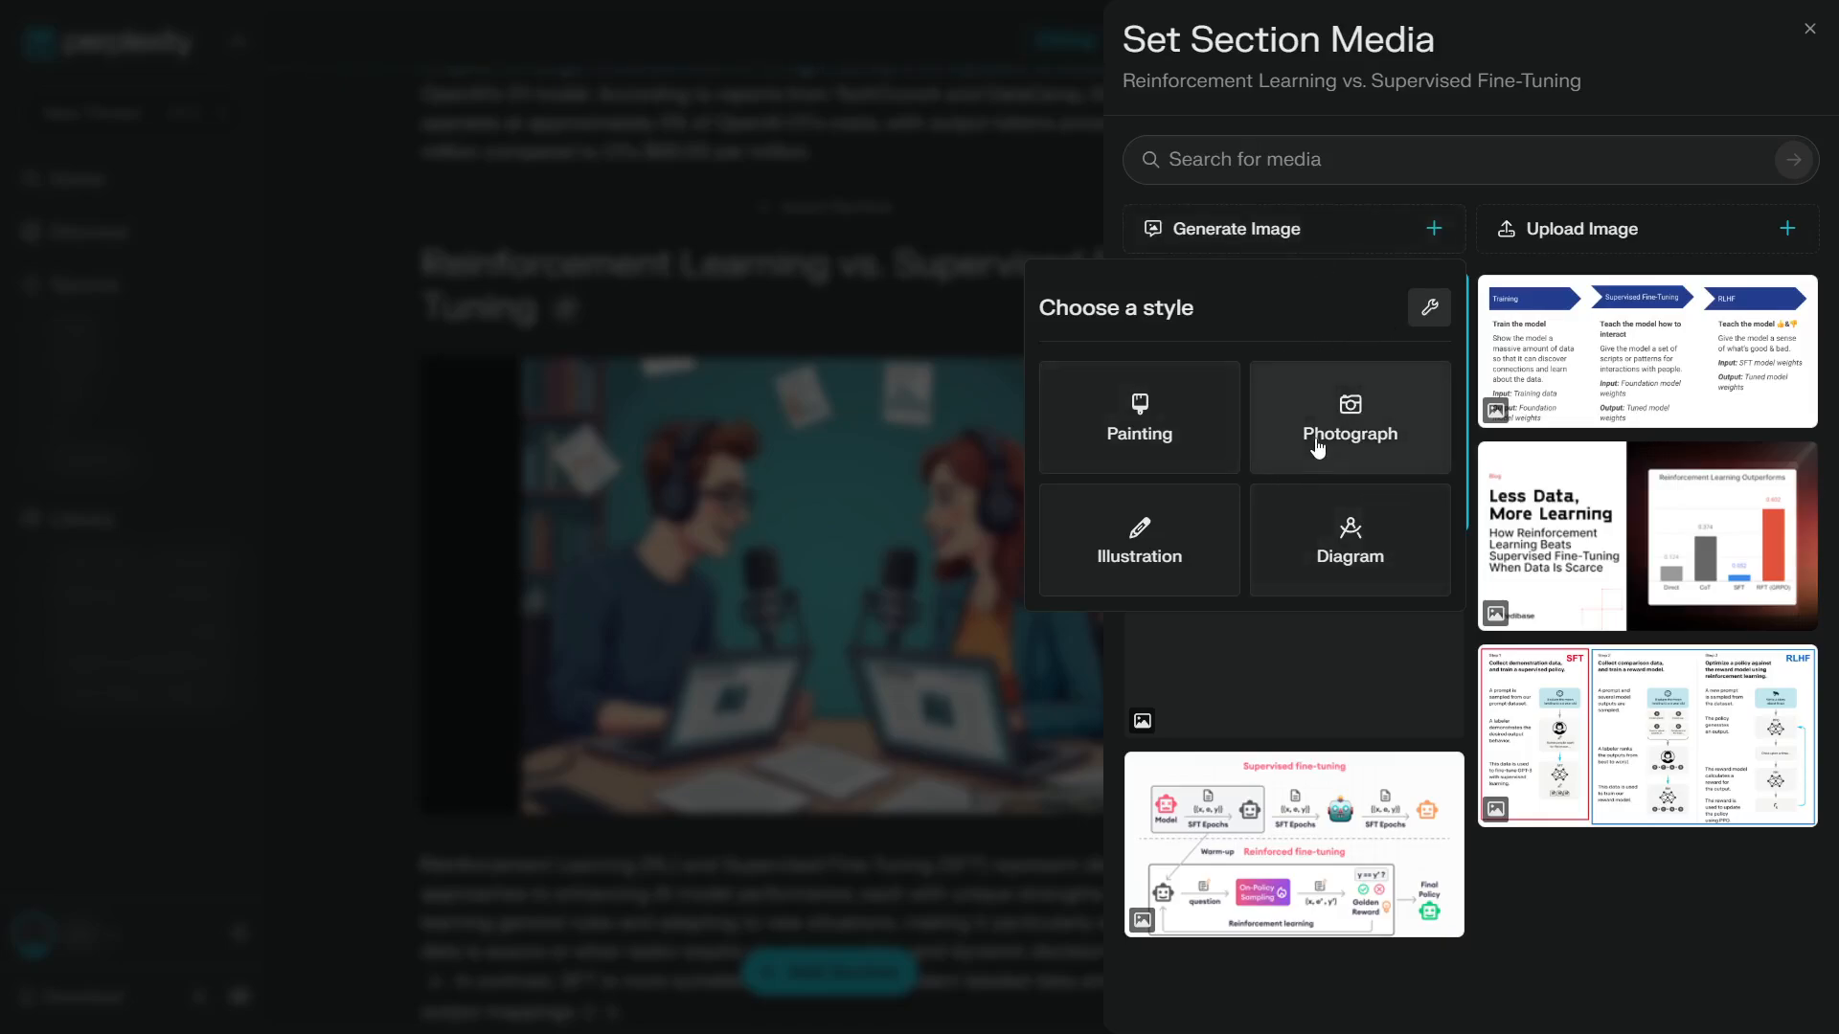
click(1363, 423)
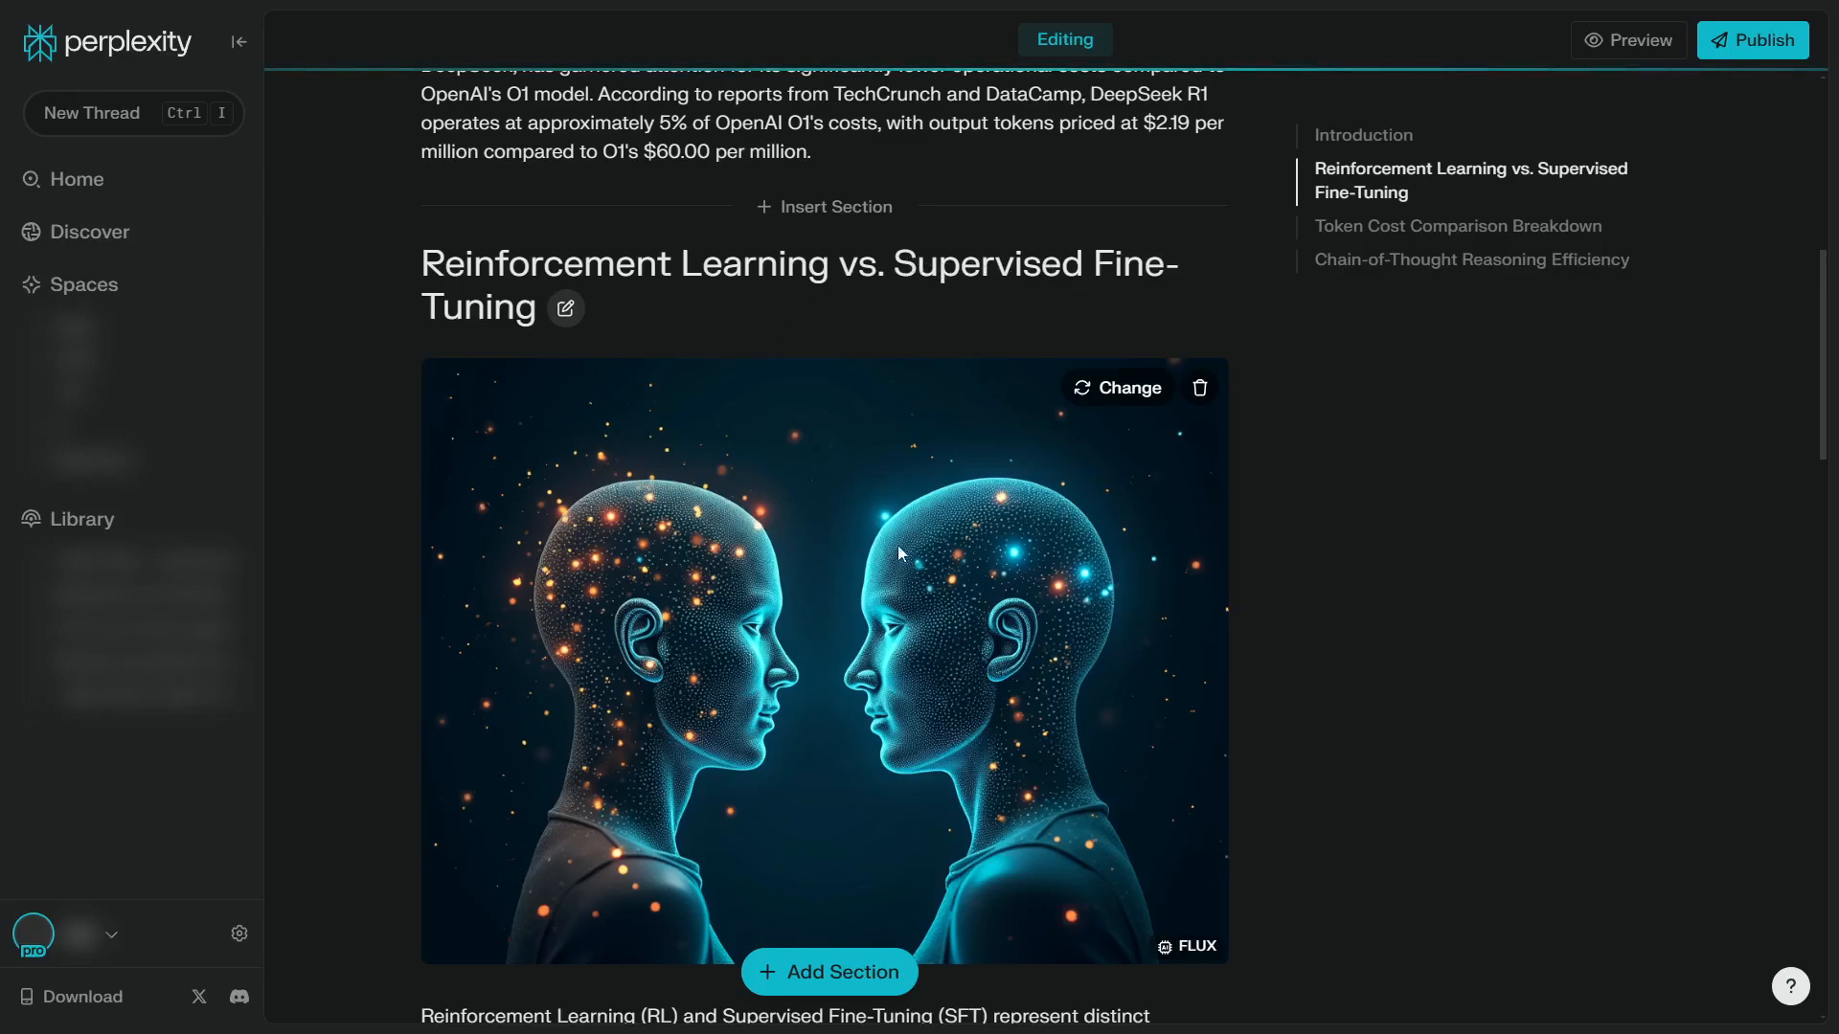
Open a new section between the Reinforcement Learning vs. Supervised Fine-Tuning and Token Cost Comparison Breakdown sections
scroll(870, 499, down, 4)
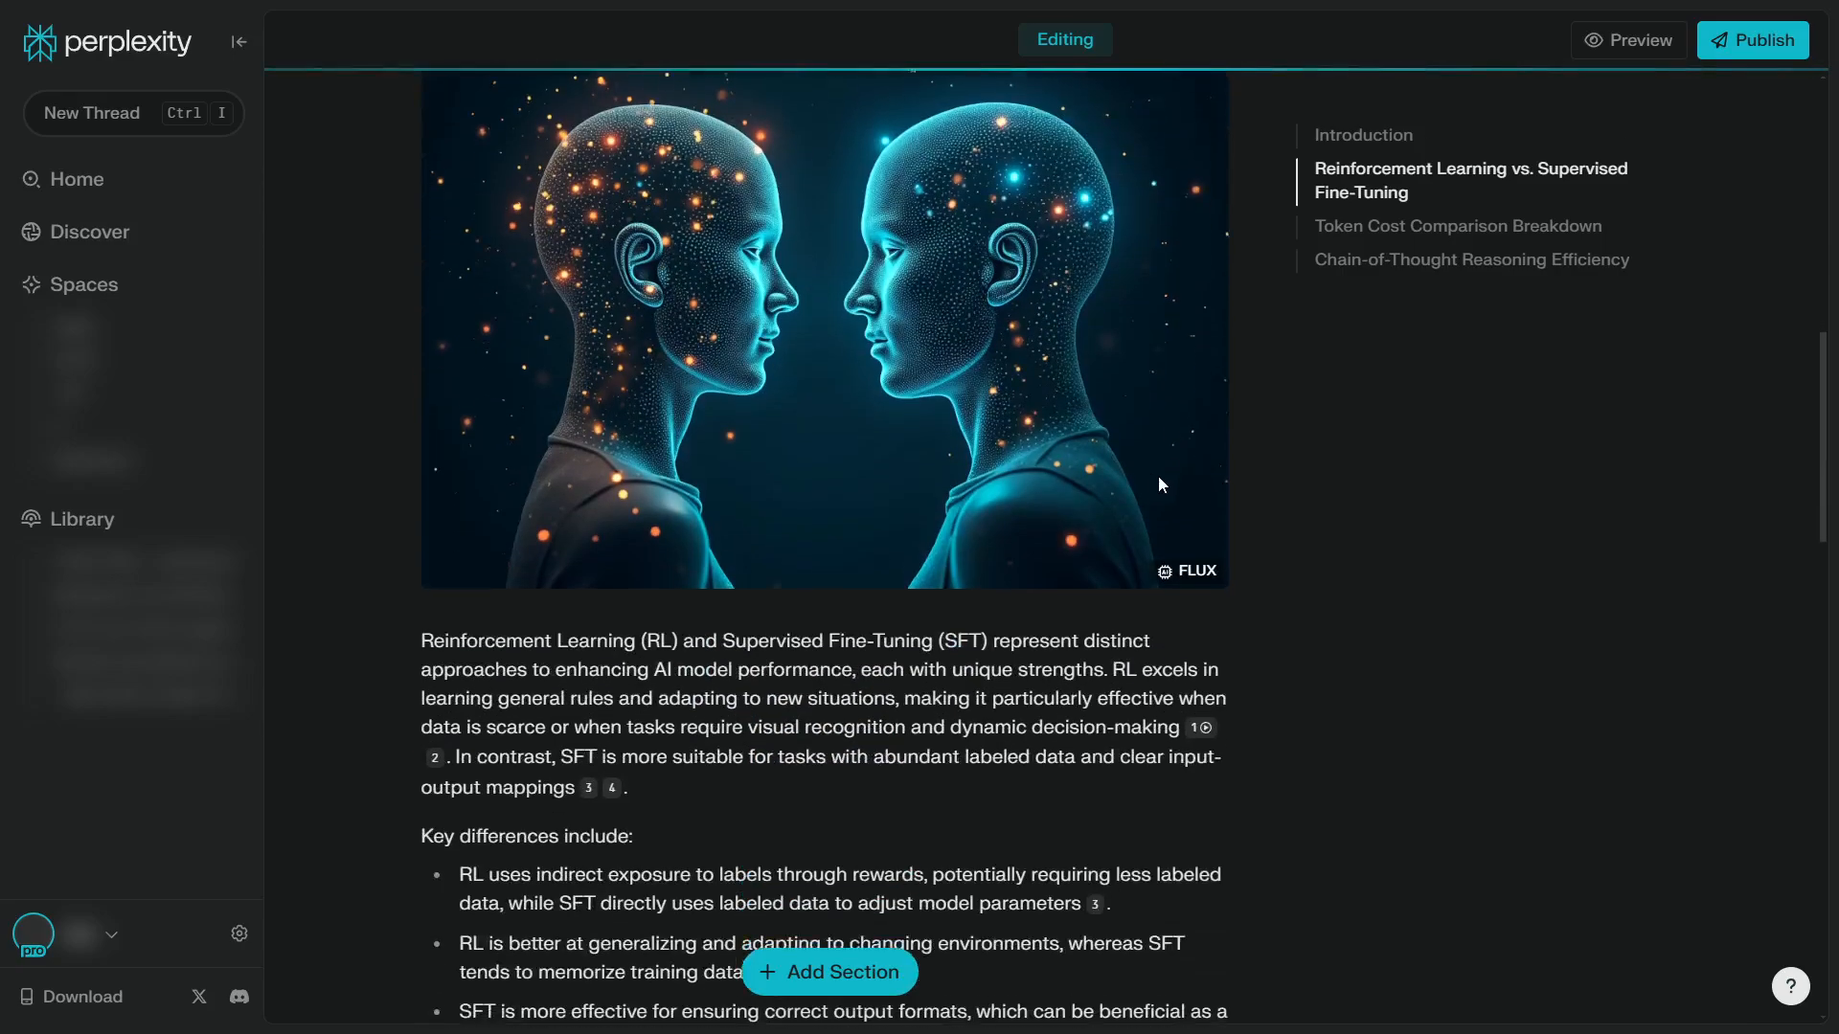
scroll(1105, 451, down, 10)
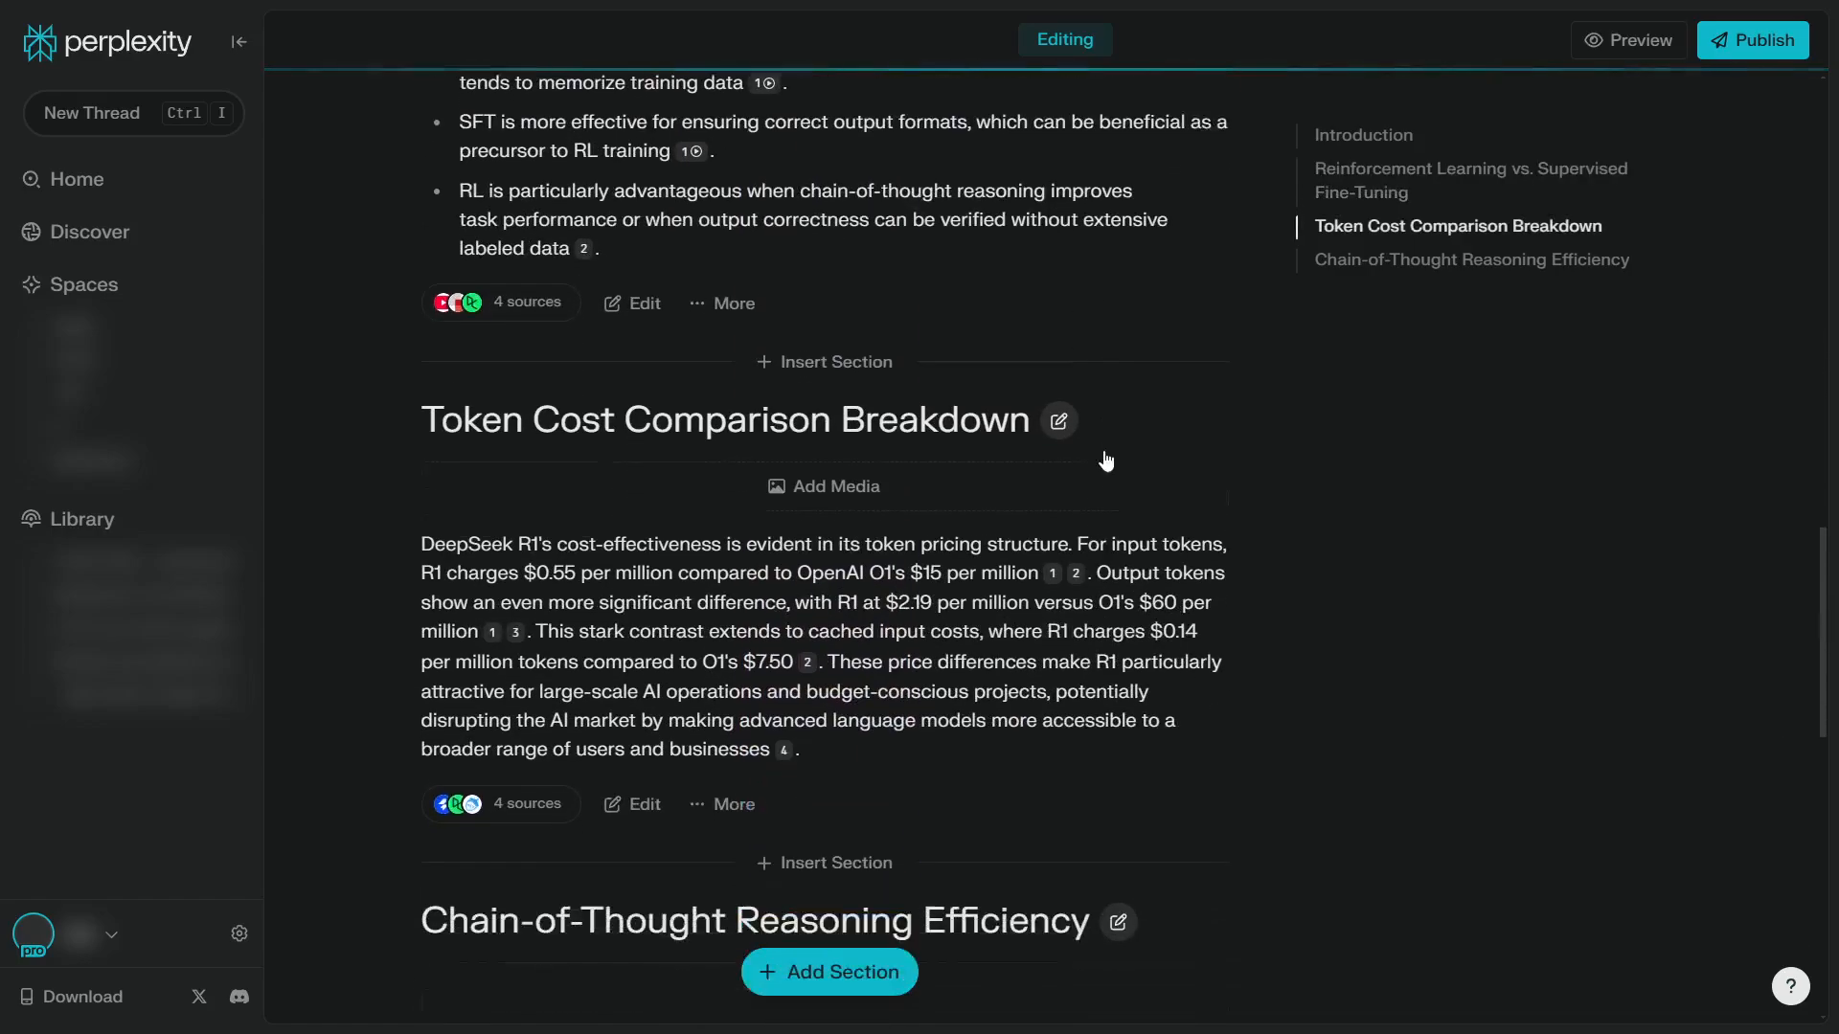
scroll(890, 486, up, 2)
click(823, 478)
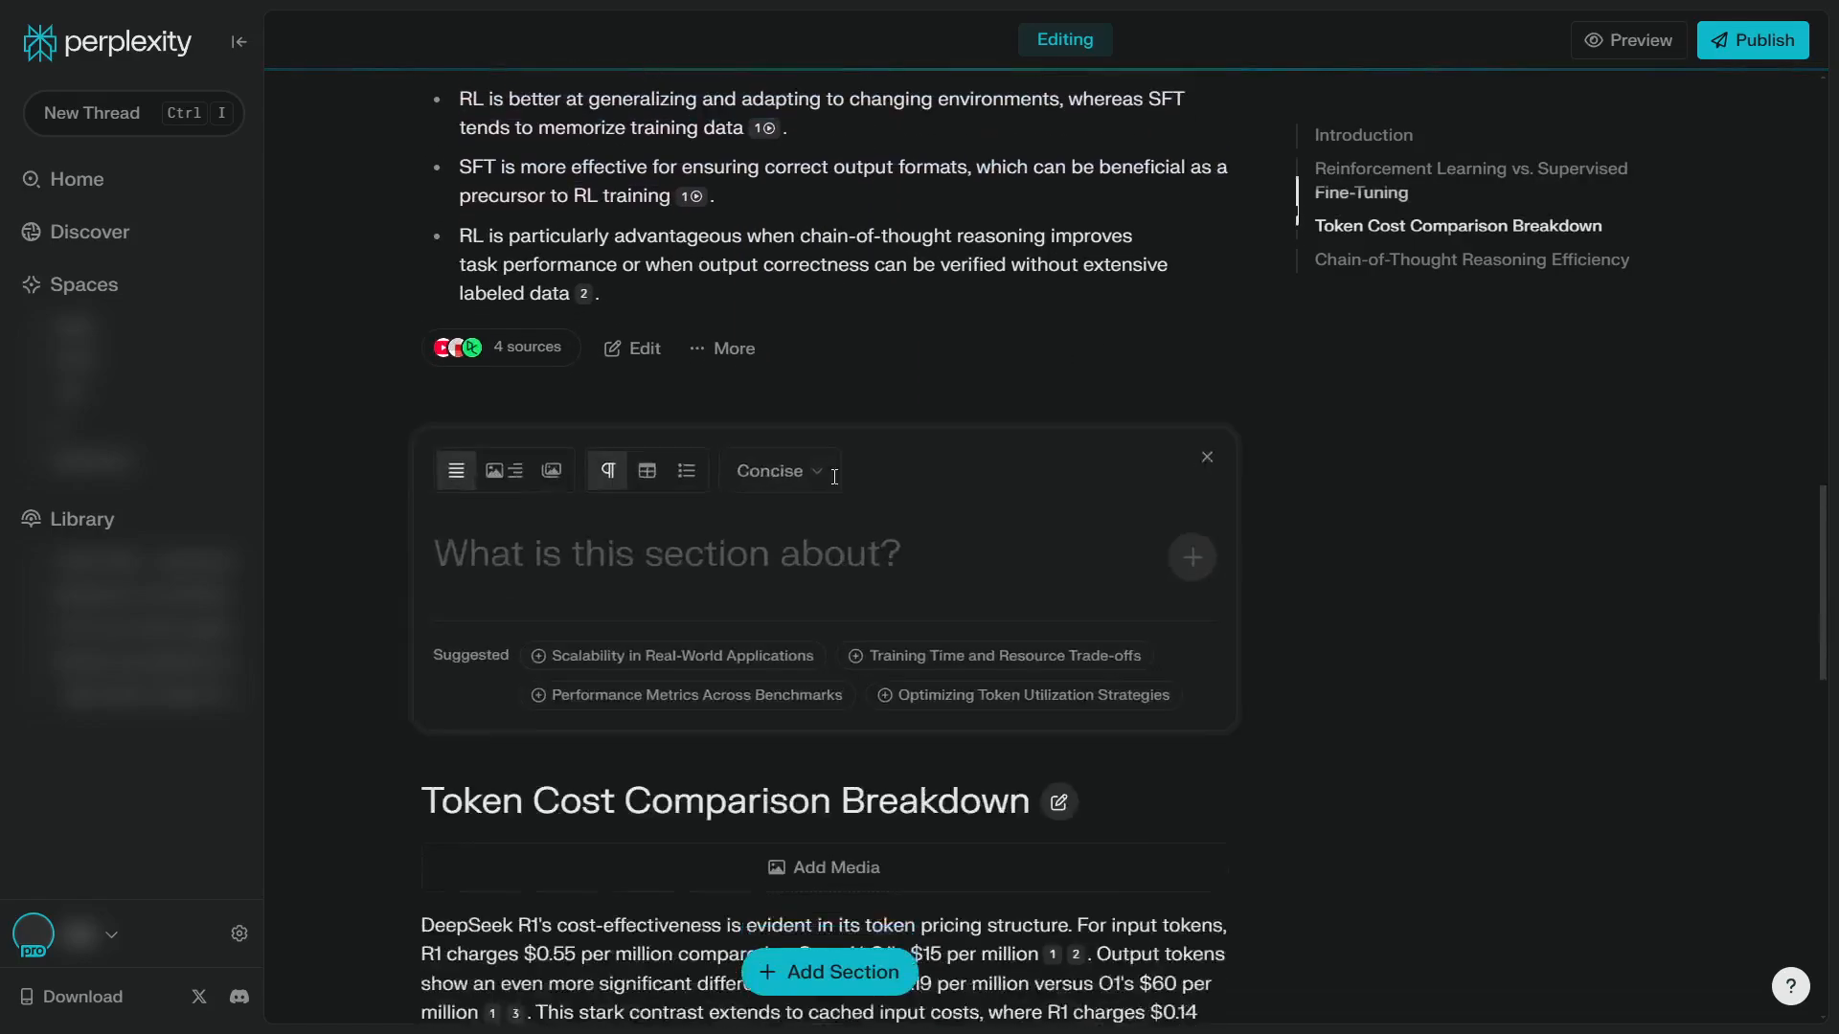
scroll(889, 490, up, 3)
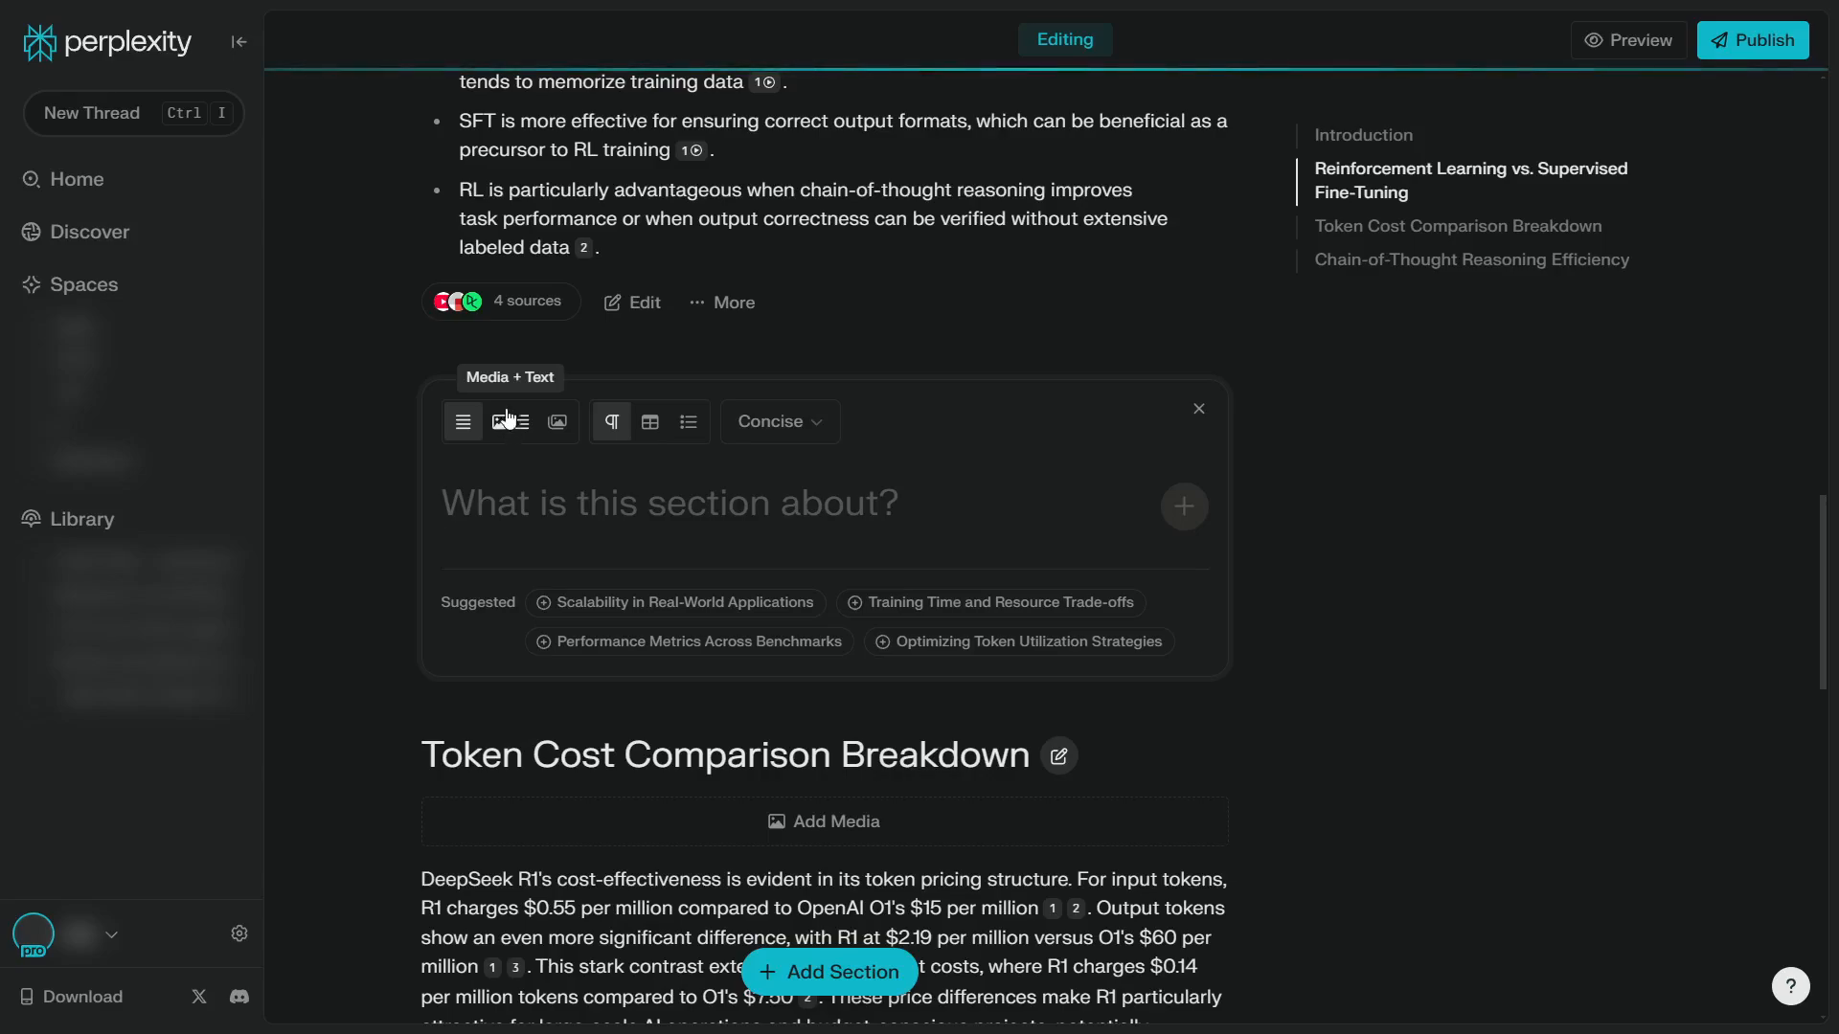
click(651, 423)
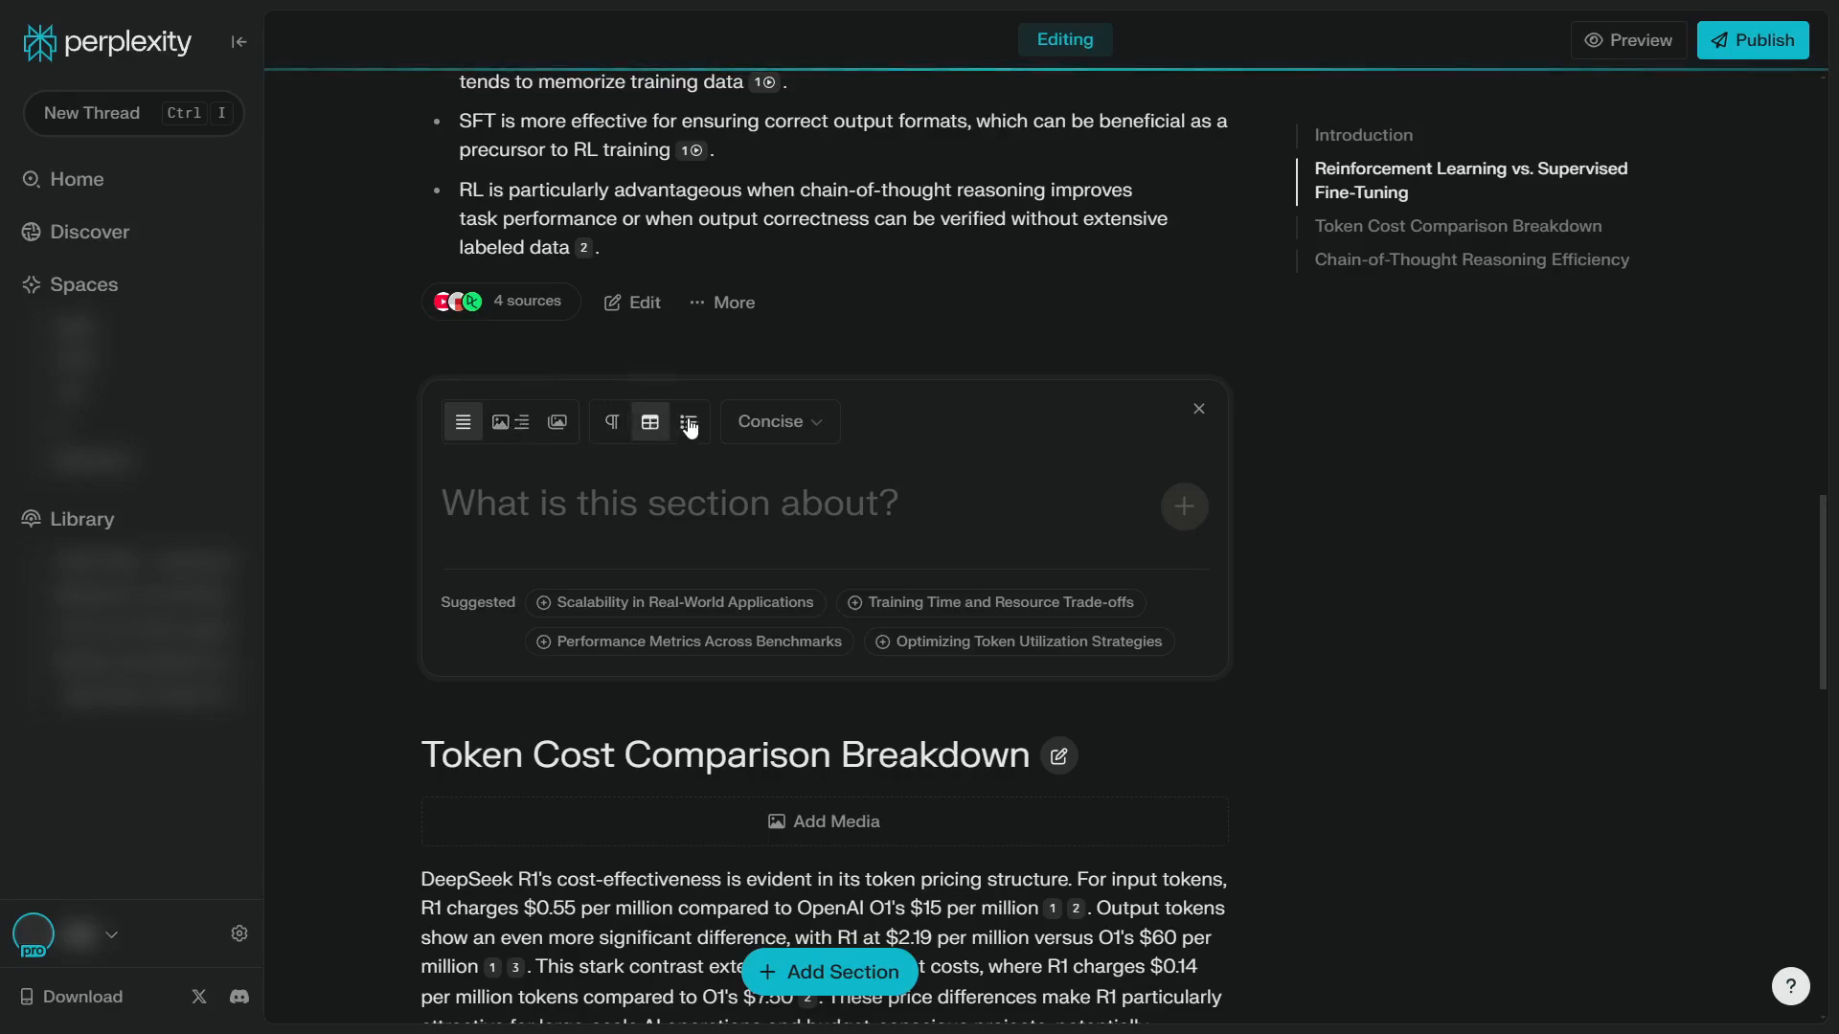
click(690, 424)
click(775, 429)
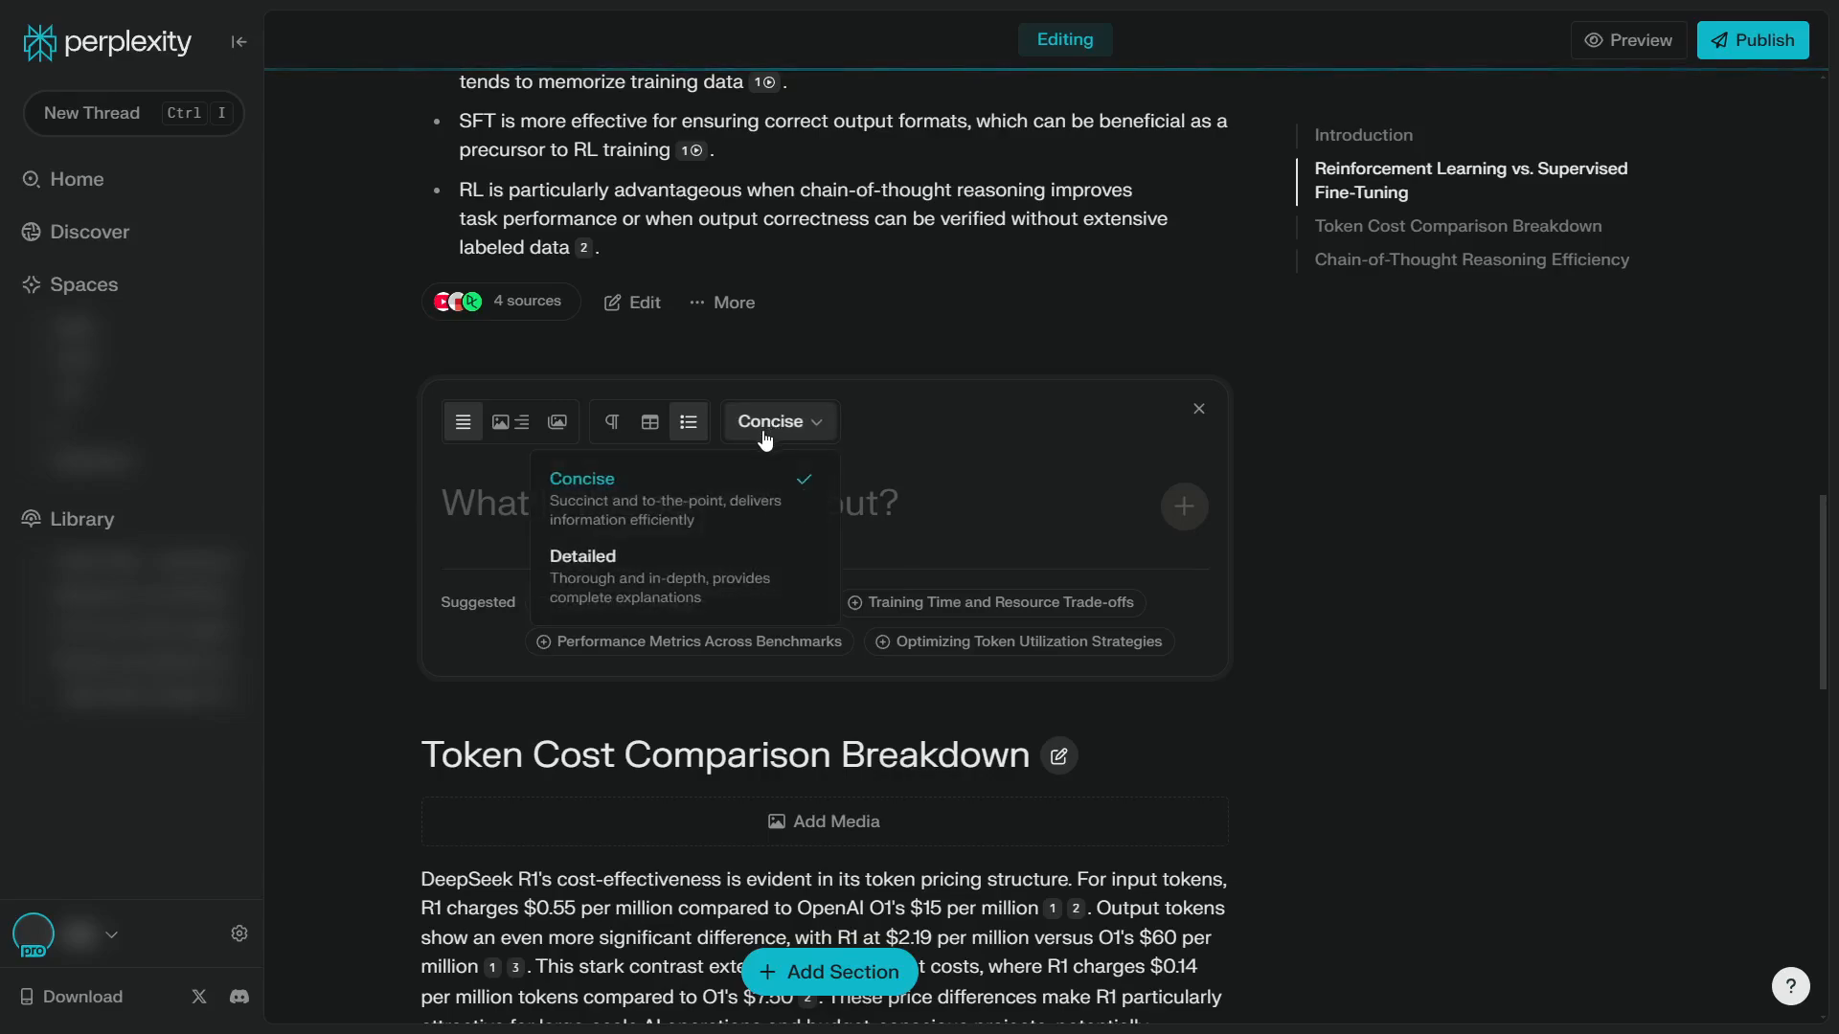
click(948, 501)
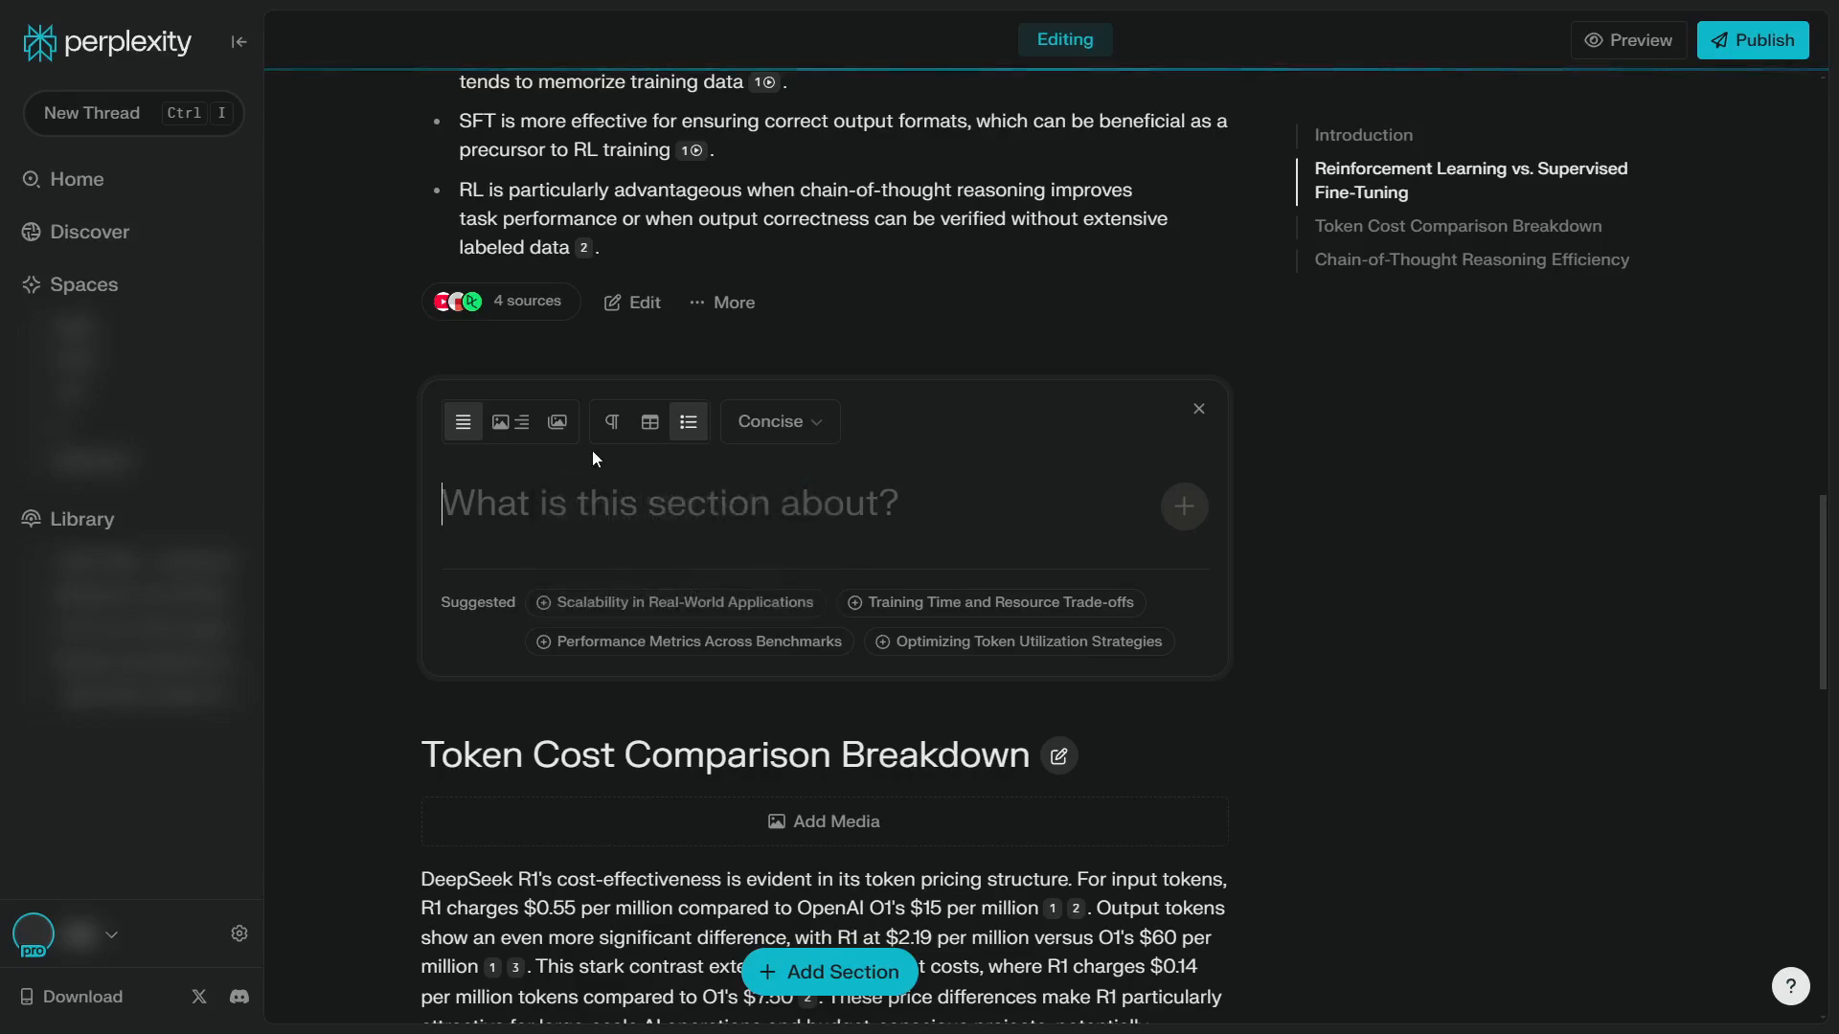
Generate the new section with a Media + Text layout in paragraph format, using the suggested topic Scalability in Real-World Applications
click(519, 437)
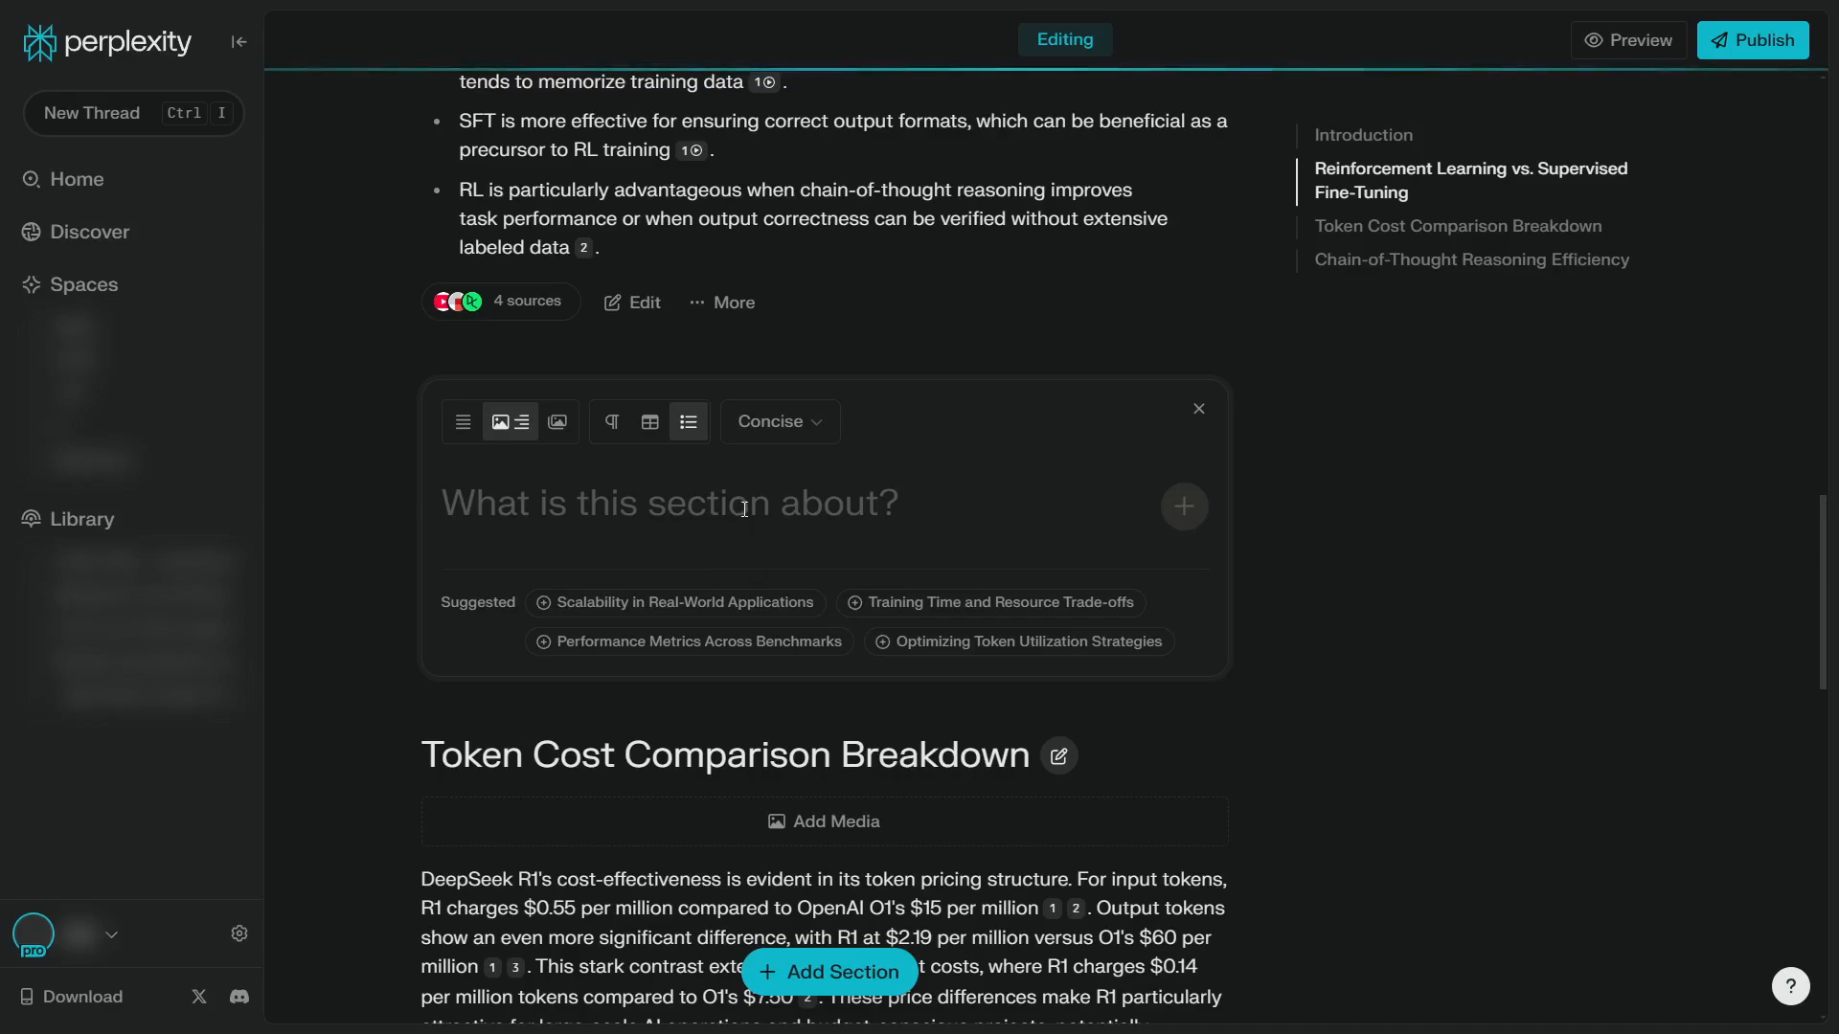
click(611, 422)
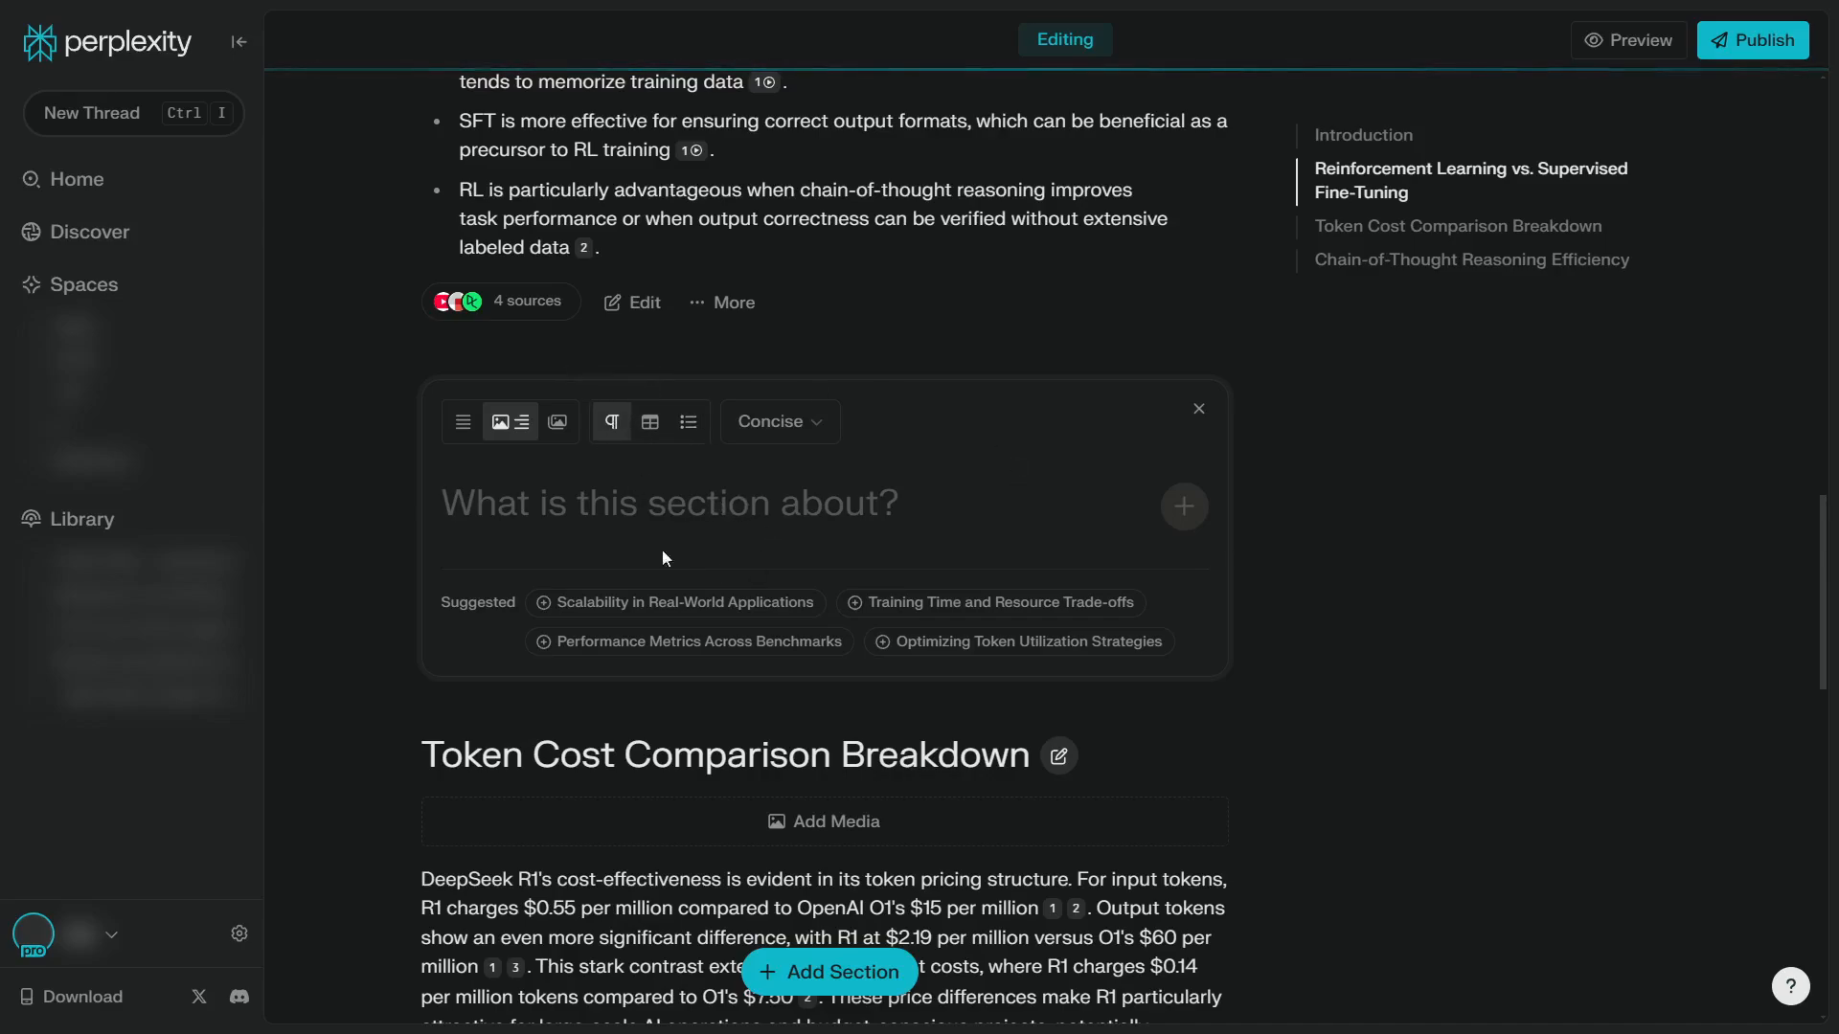
click(663, 604)
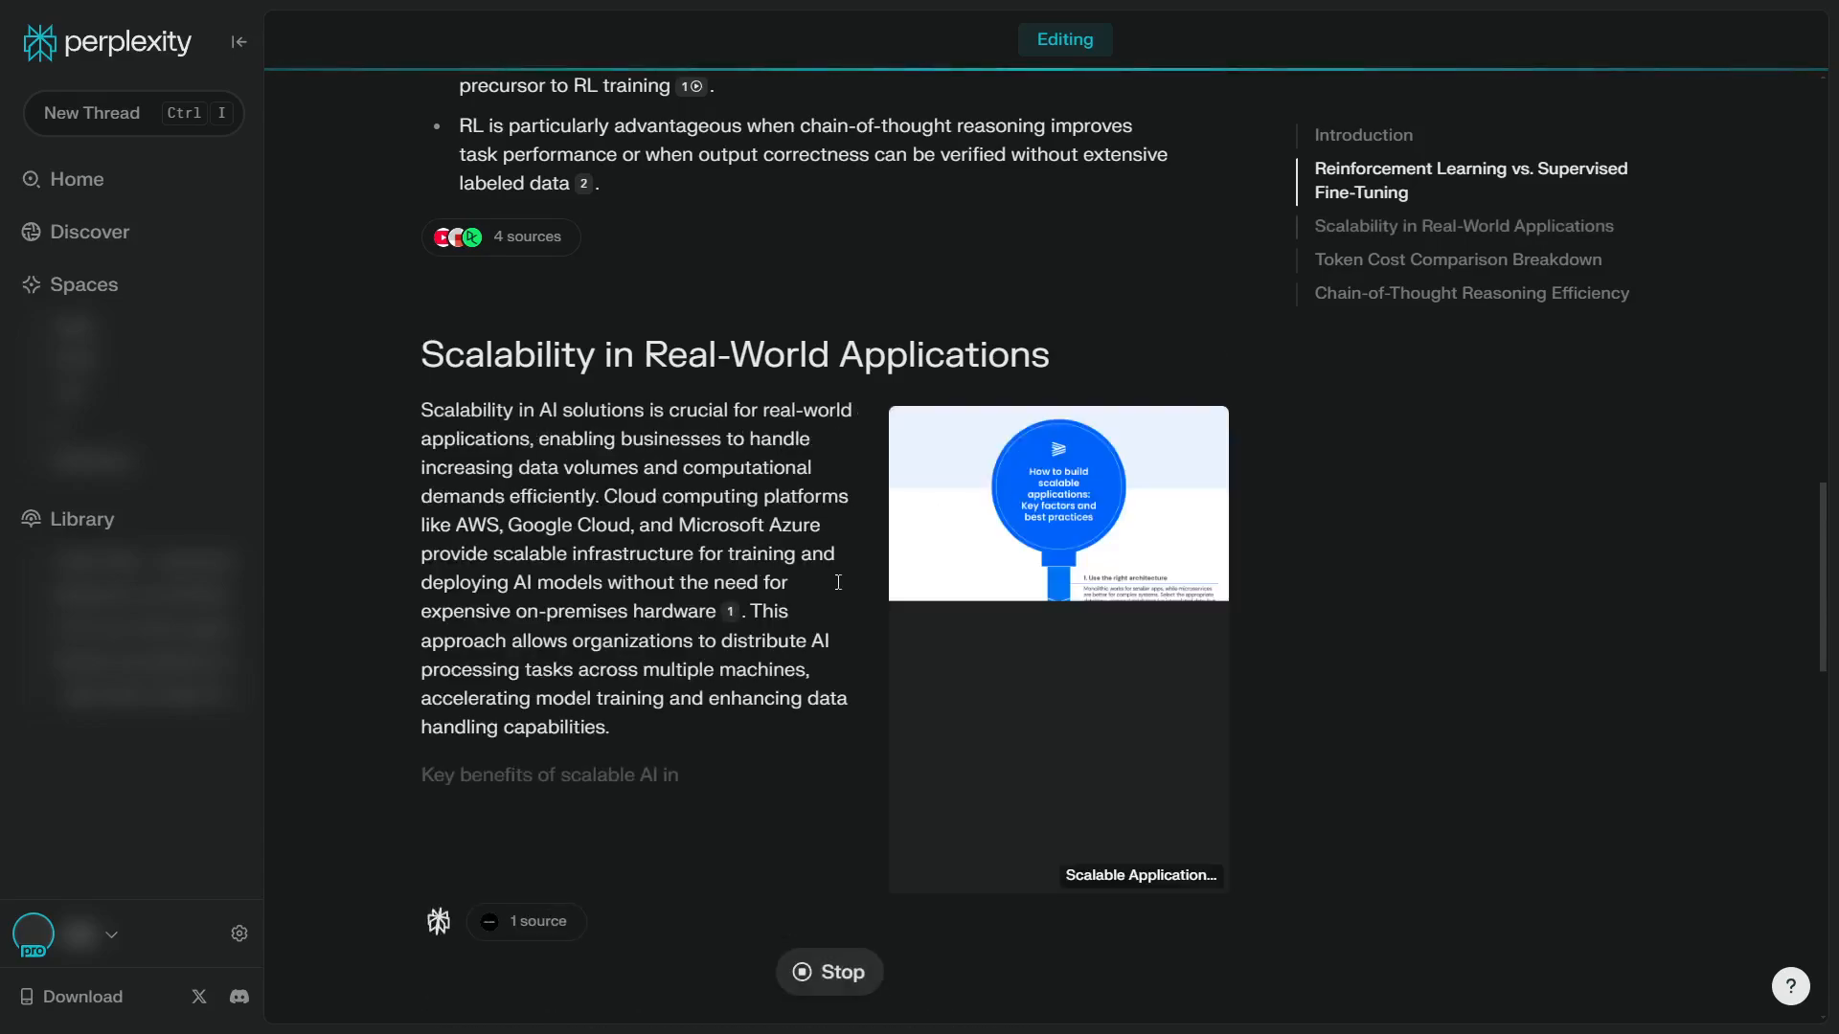
Add media to the Token Cost Comparison Breakdown and Chain-of-Thought Reasoning Efficiency sections
scroll(1000, 565, down, 2)
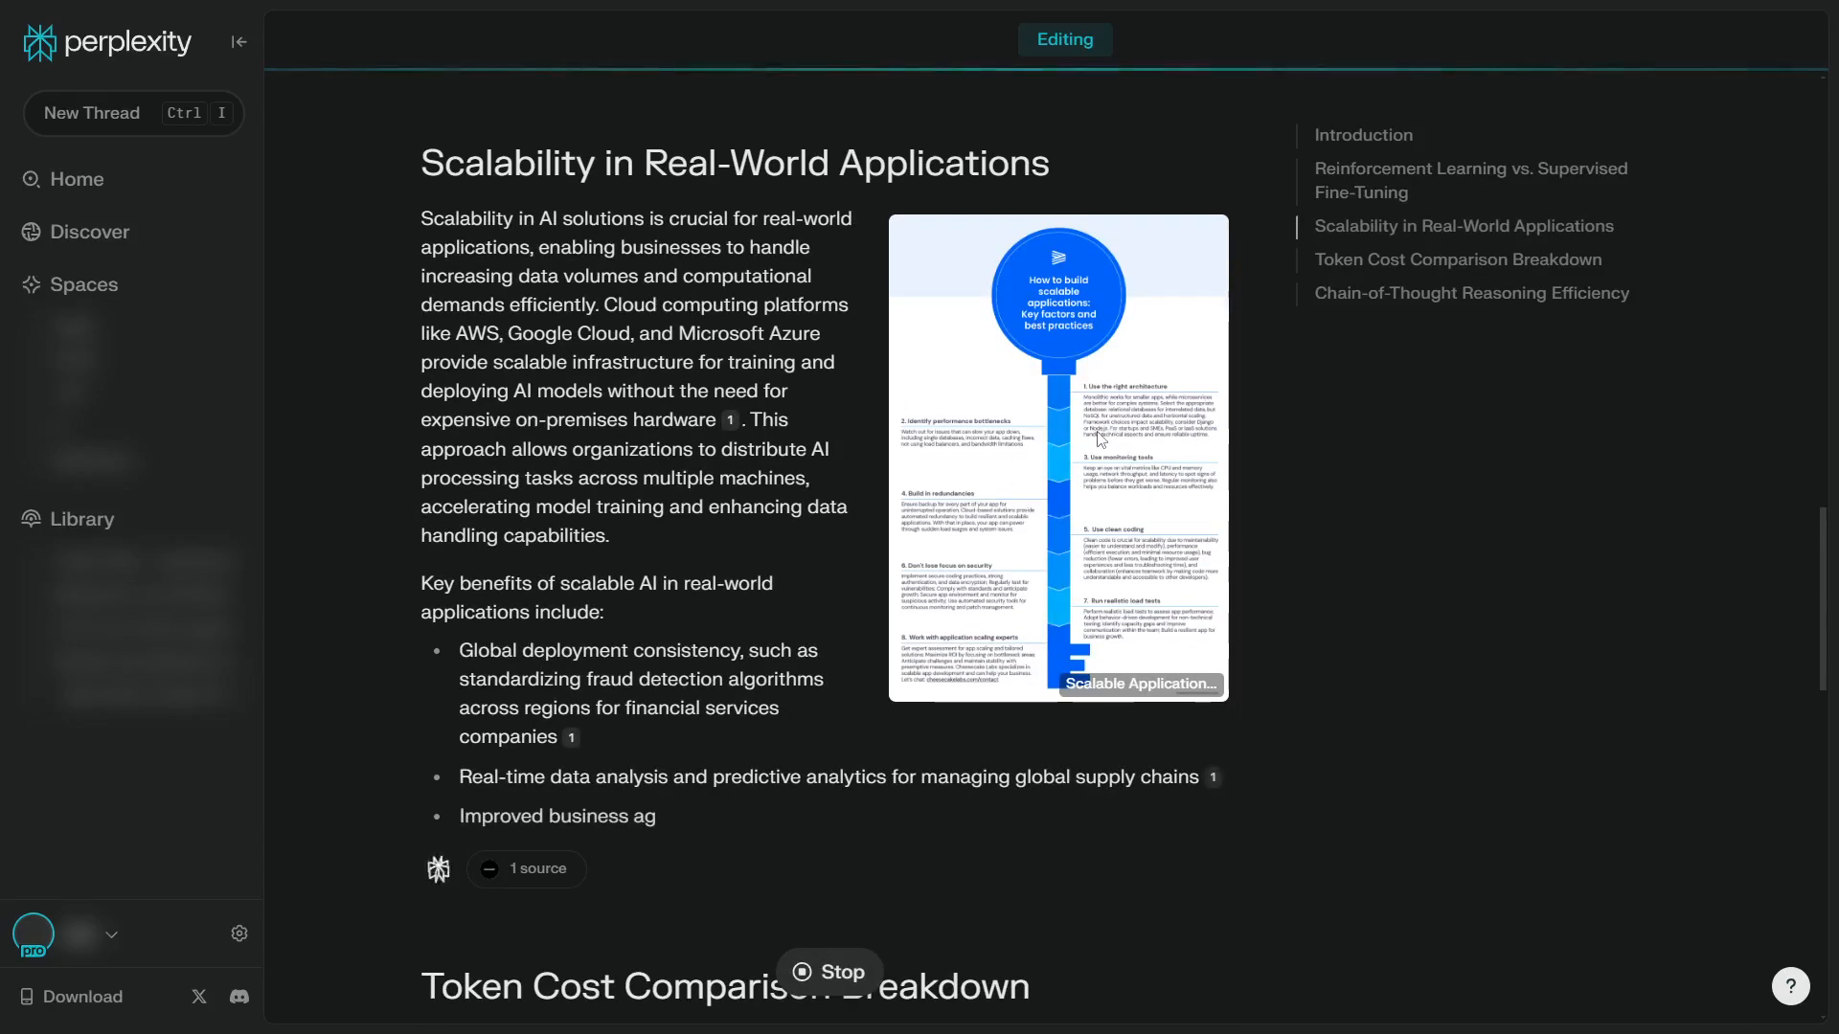
scroll(958, 517, down, 5)
scroll(1039, 411, up, 3)
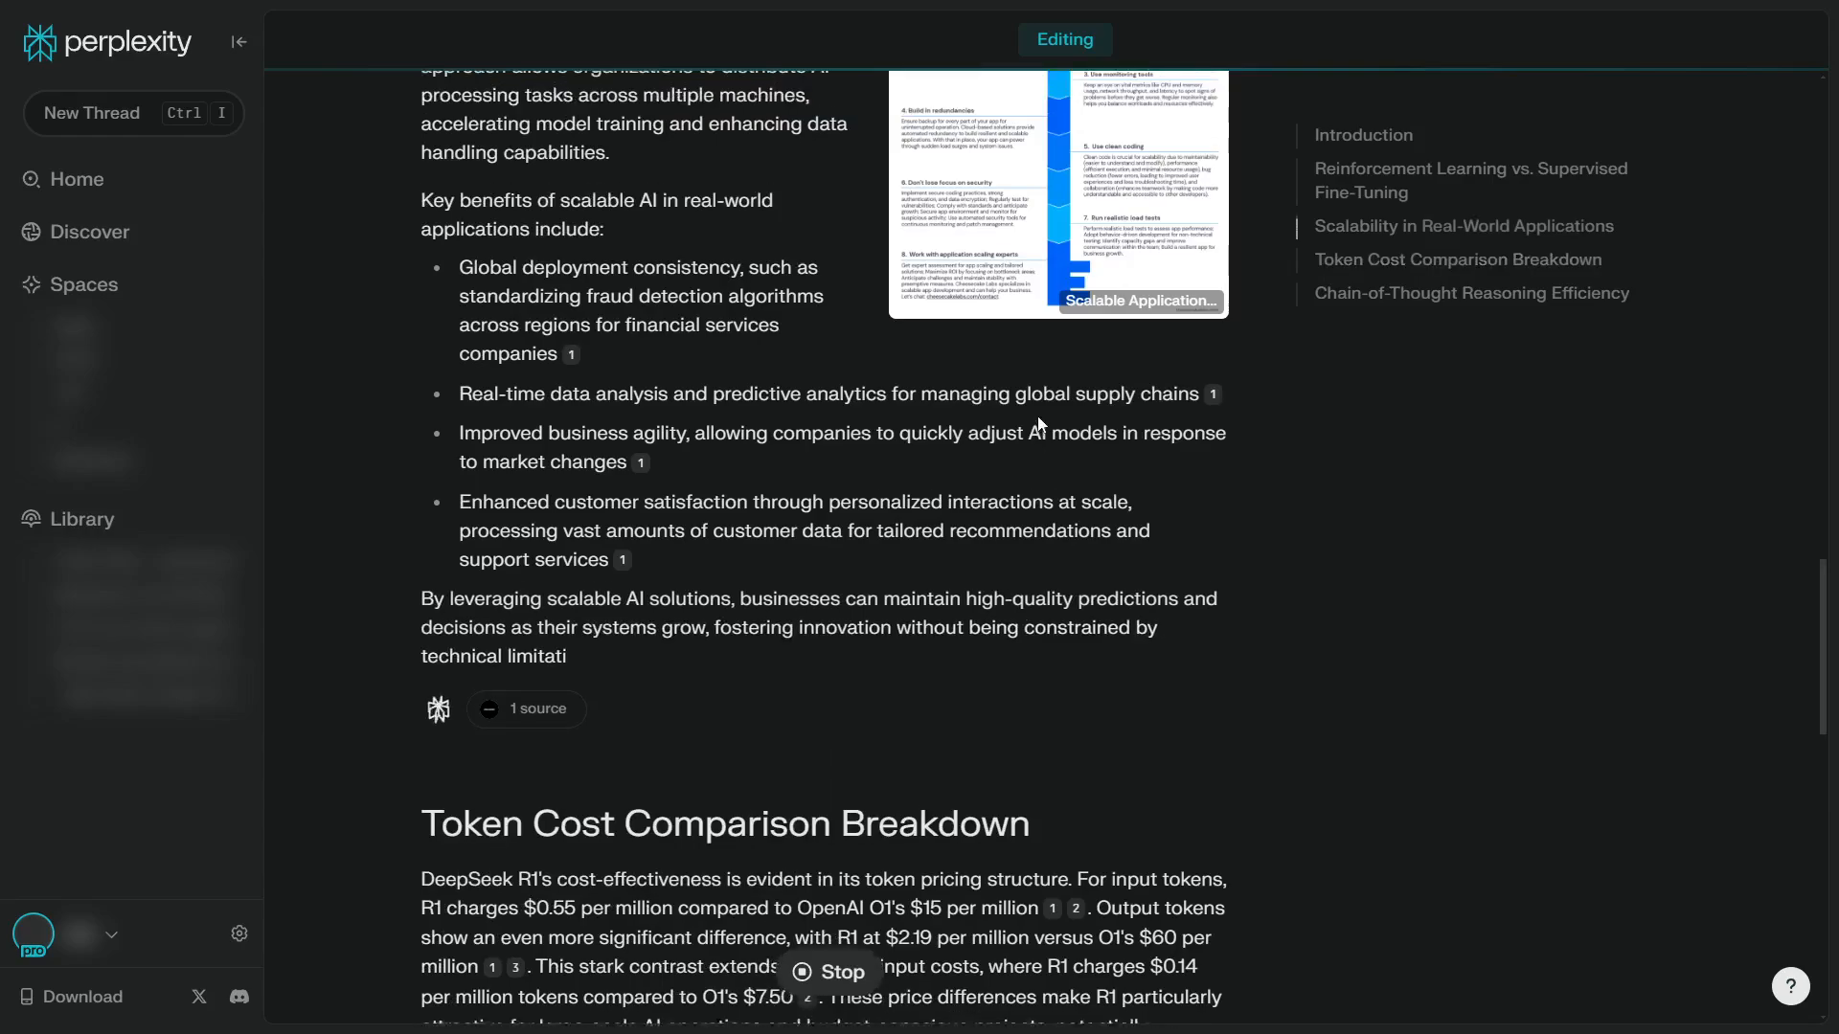
scroll(862, 402, down, 5)
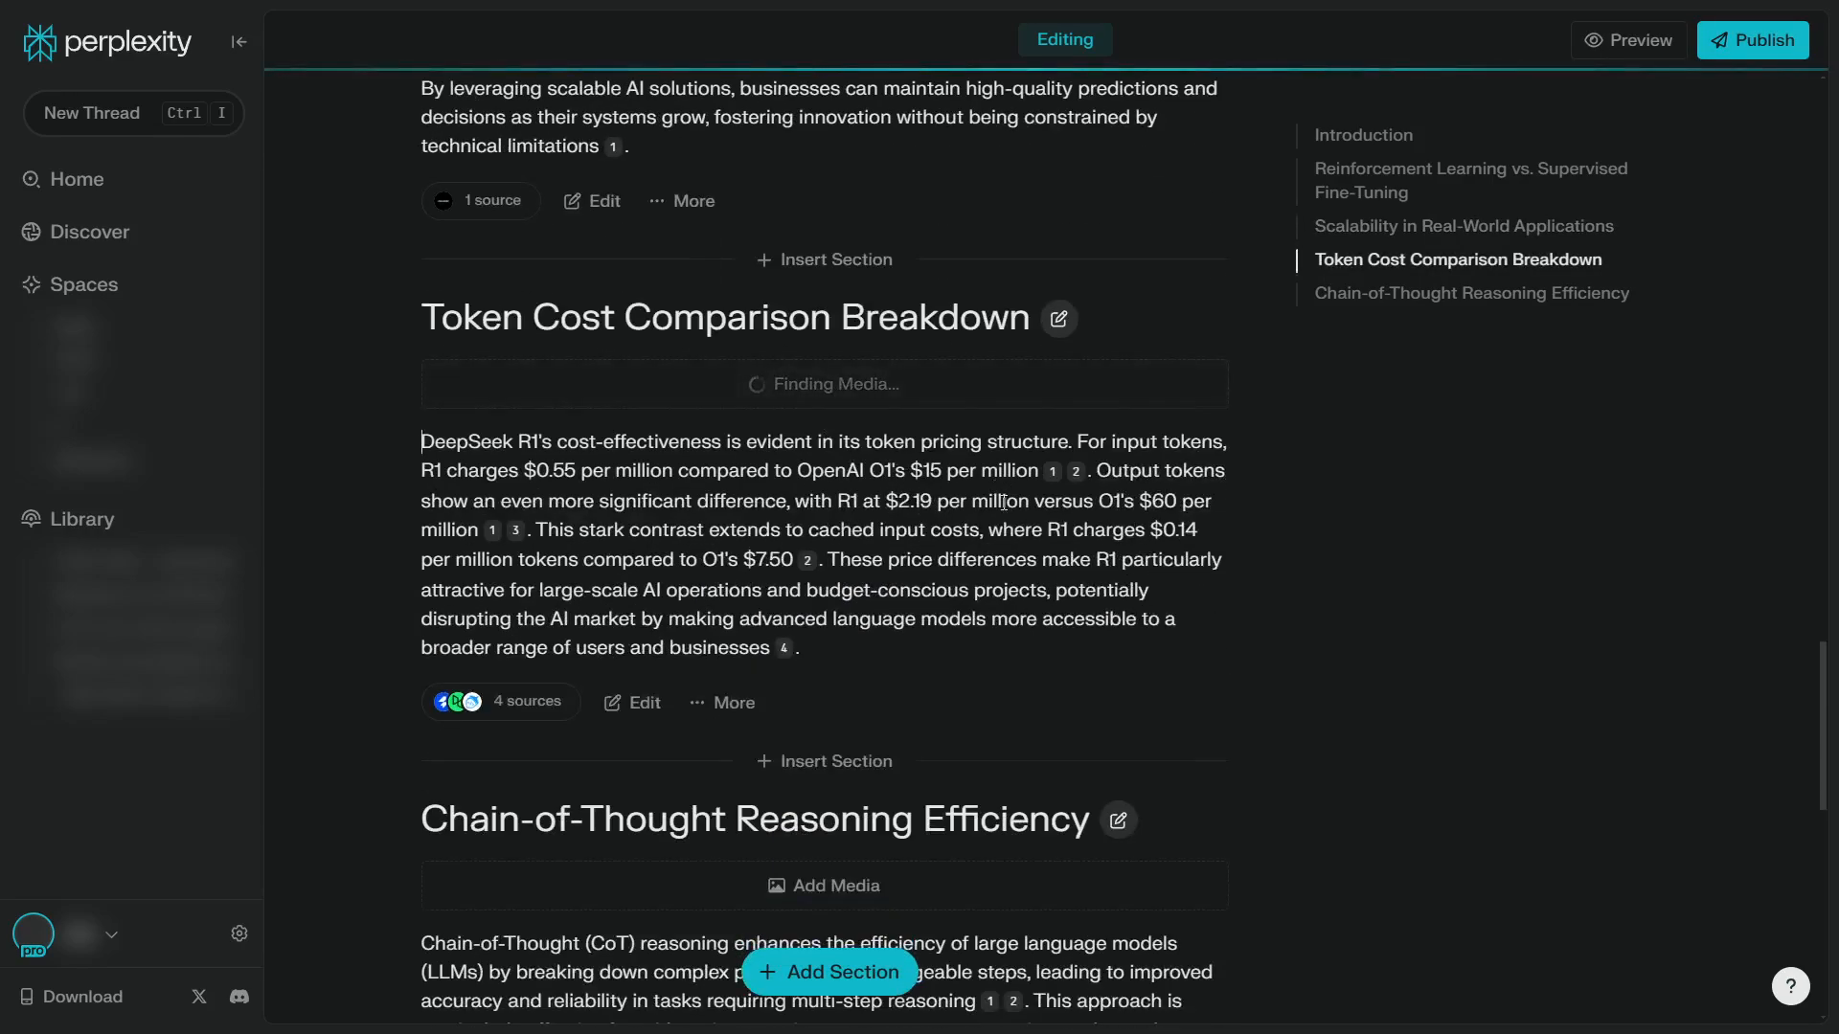
scroll(1003, 502, down, 6)
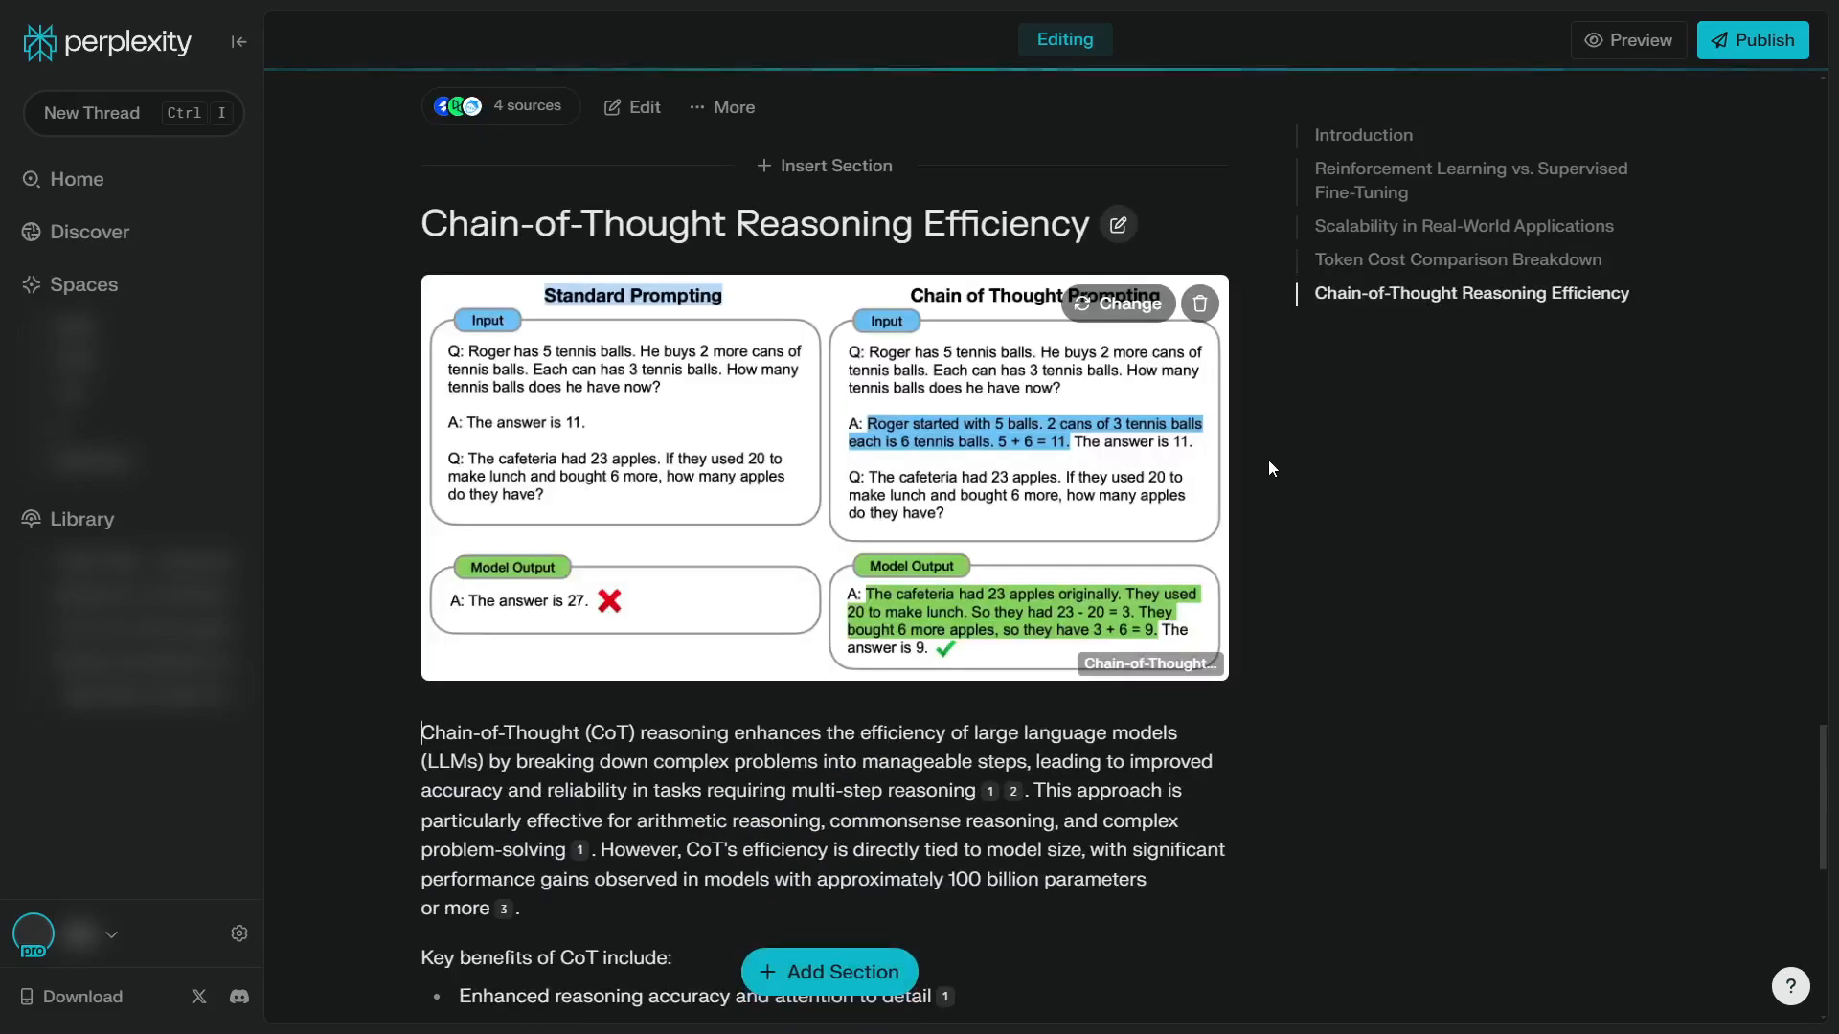
Append a section at the end of the Page on the suggested topic Optimizing Token Utilization Strategies
scroll(1286, 567, up, 2)
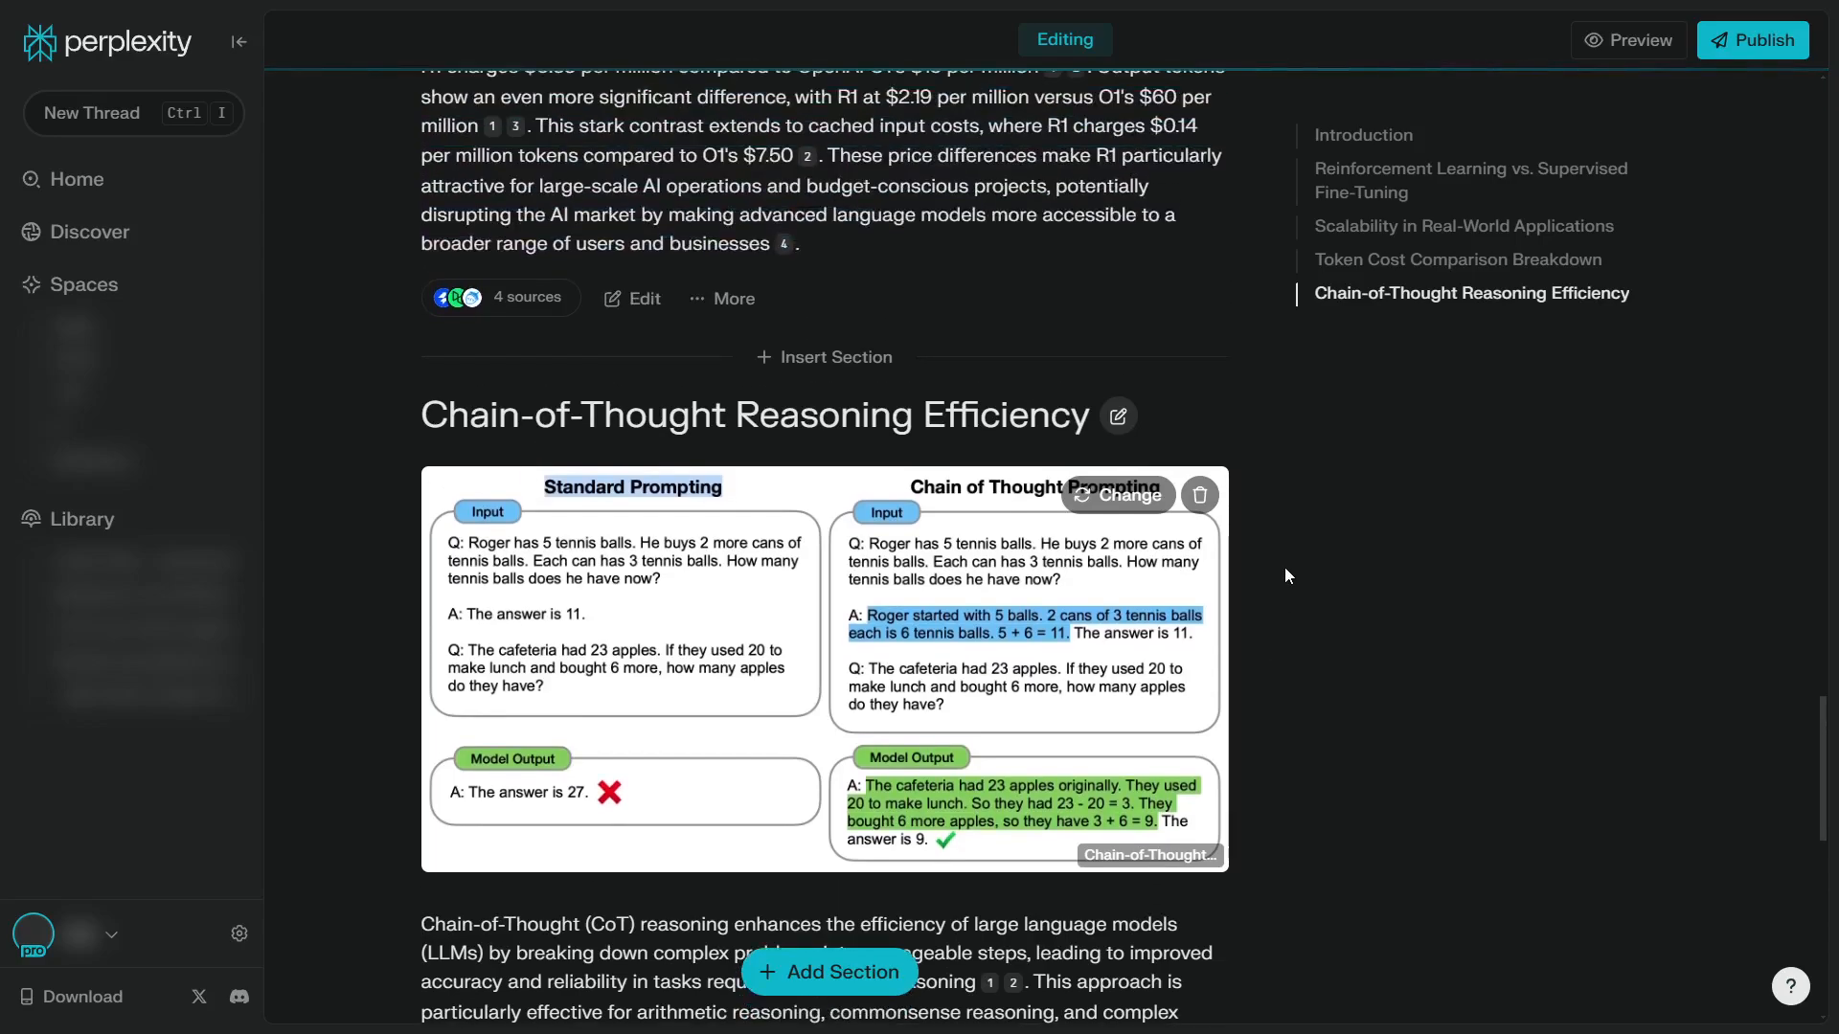
scroll(1260, 557, down, 3)
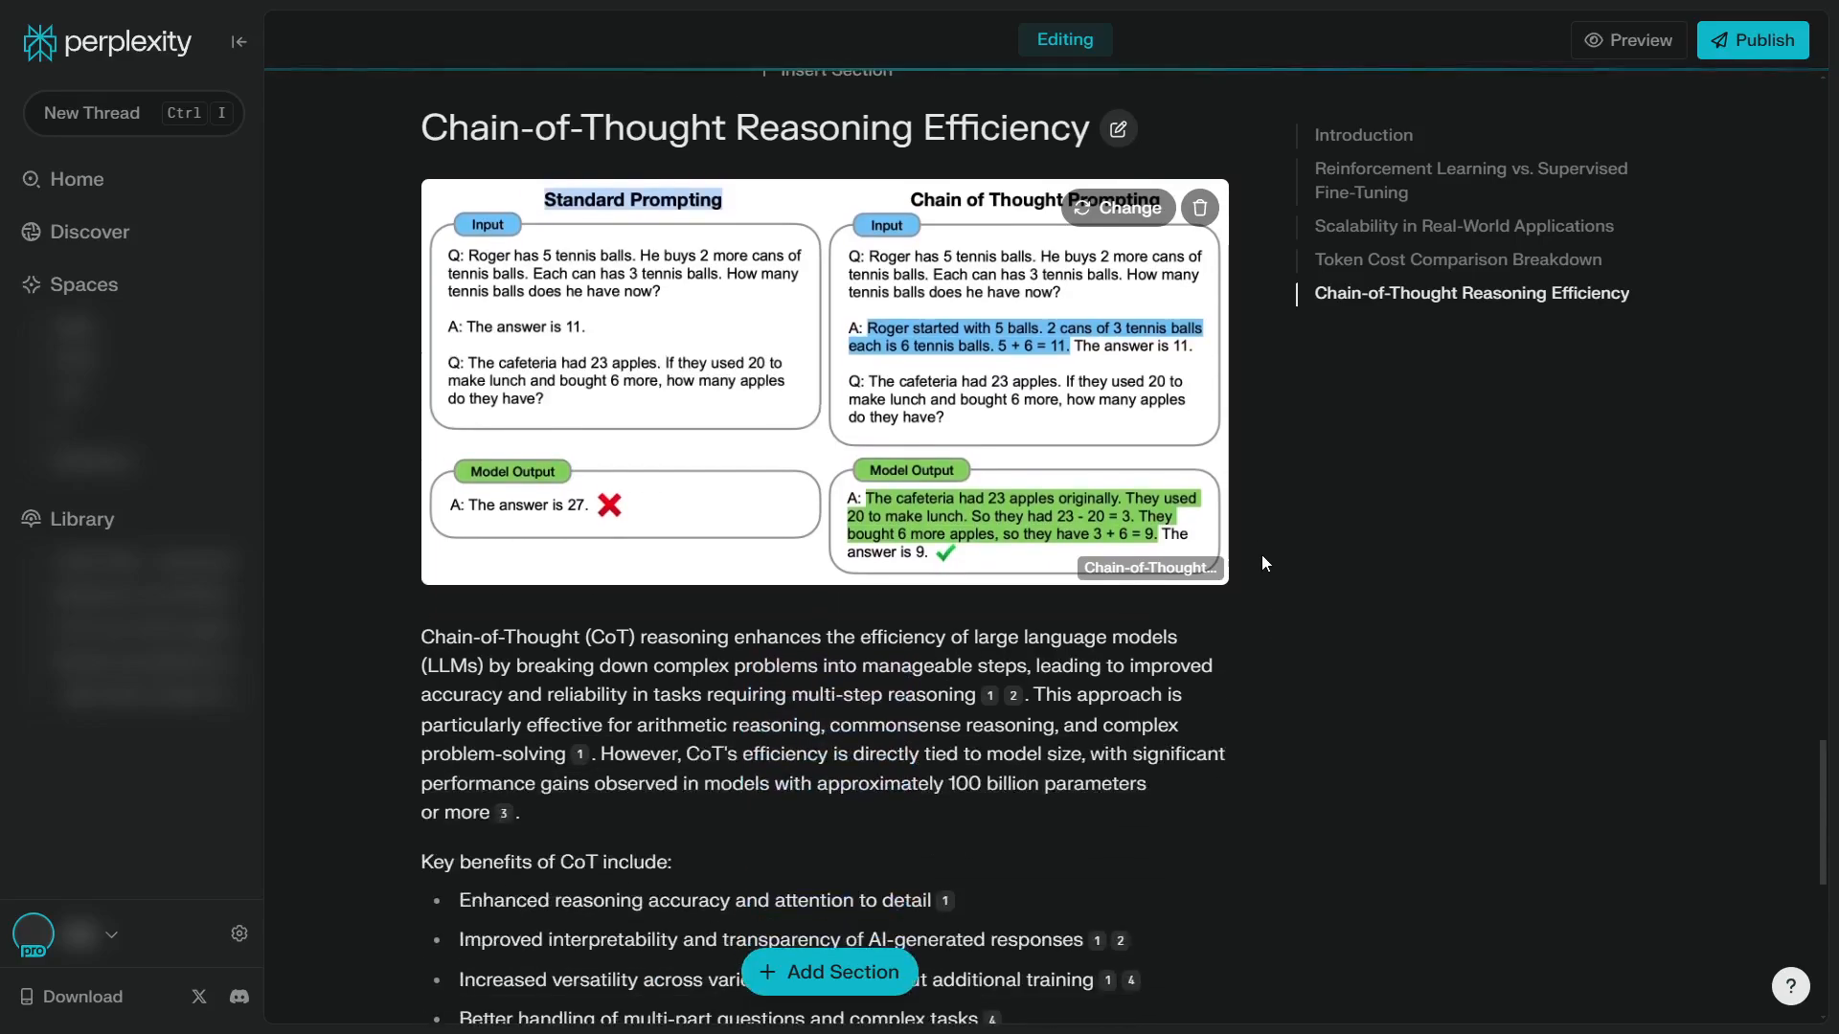
scroll(1262, 548, down, 6)
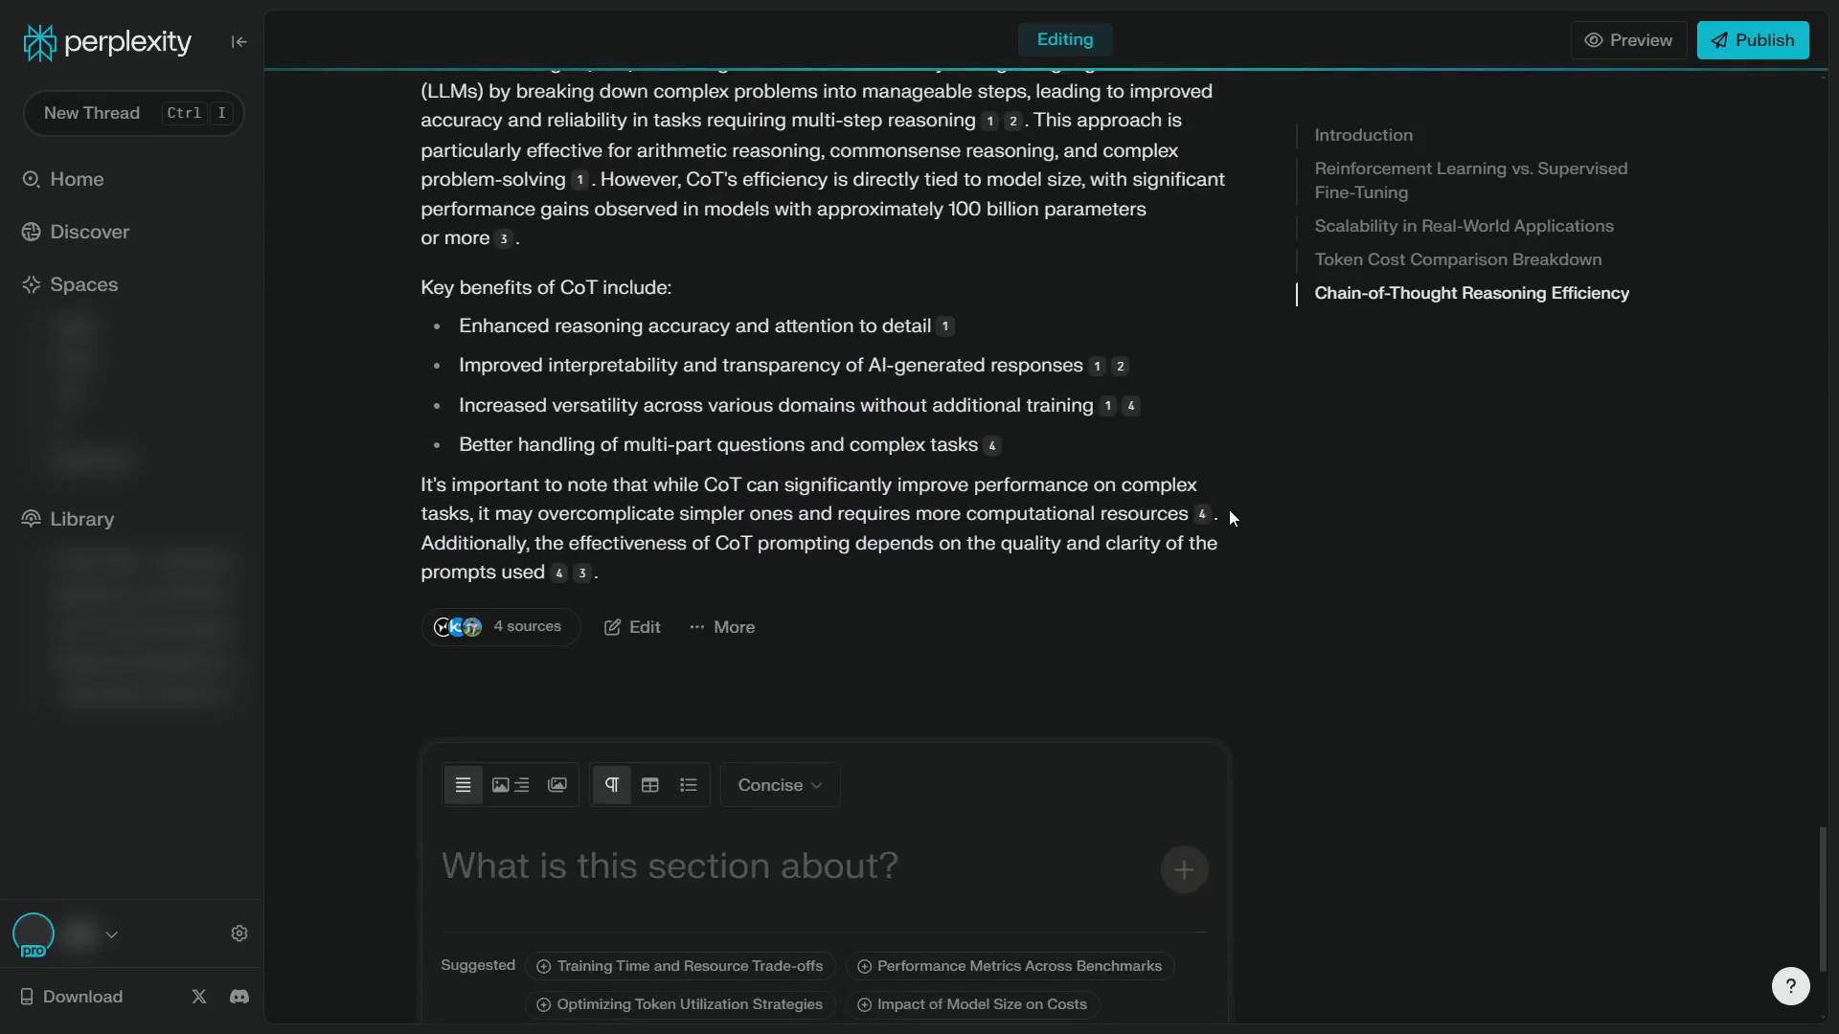
scroll(1262, 586, down, 3)
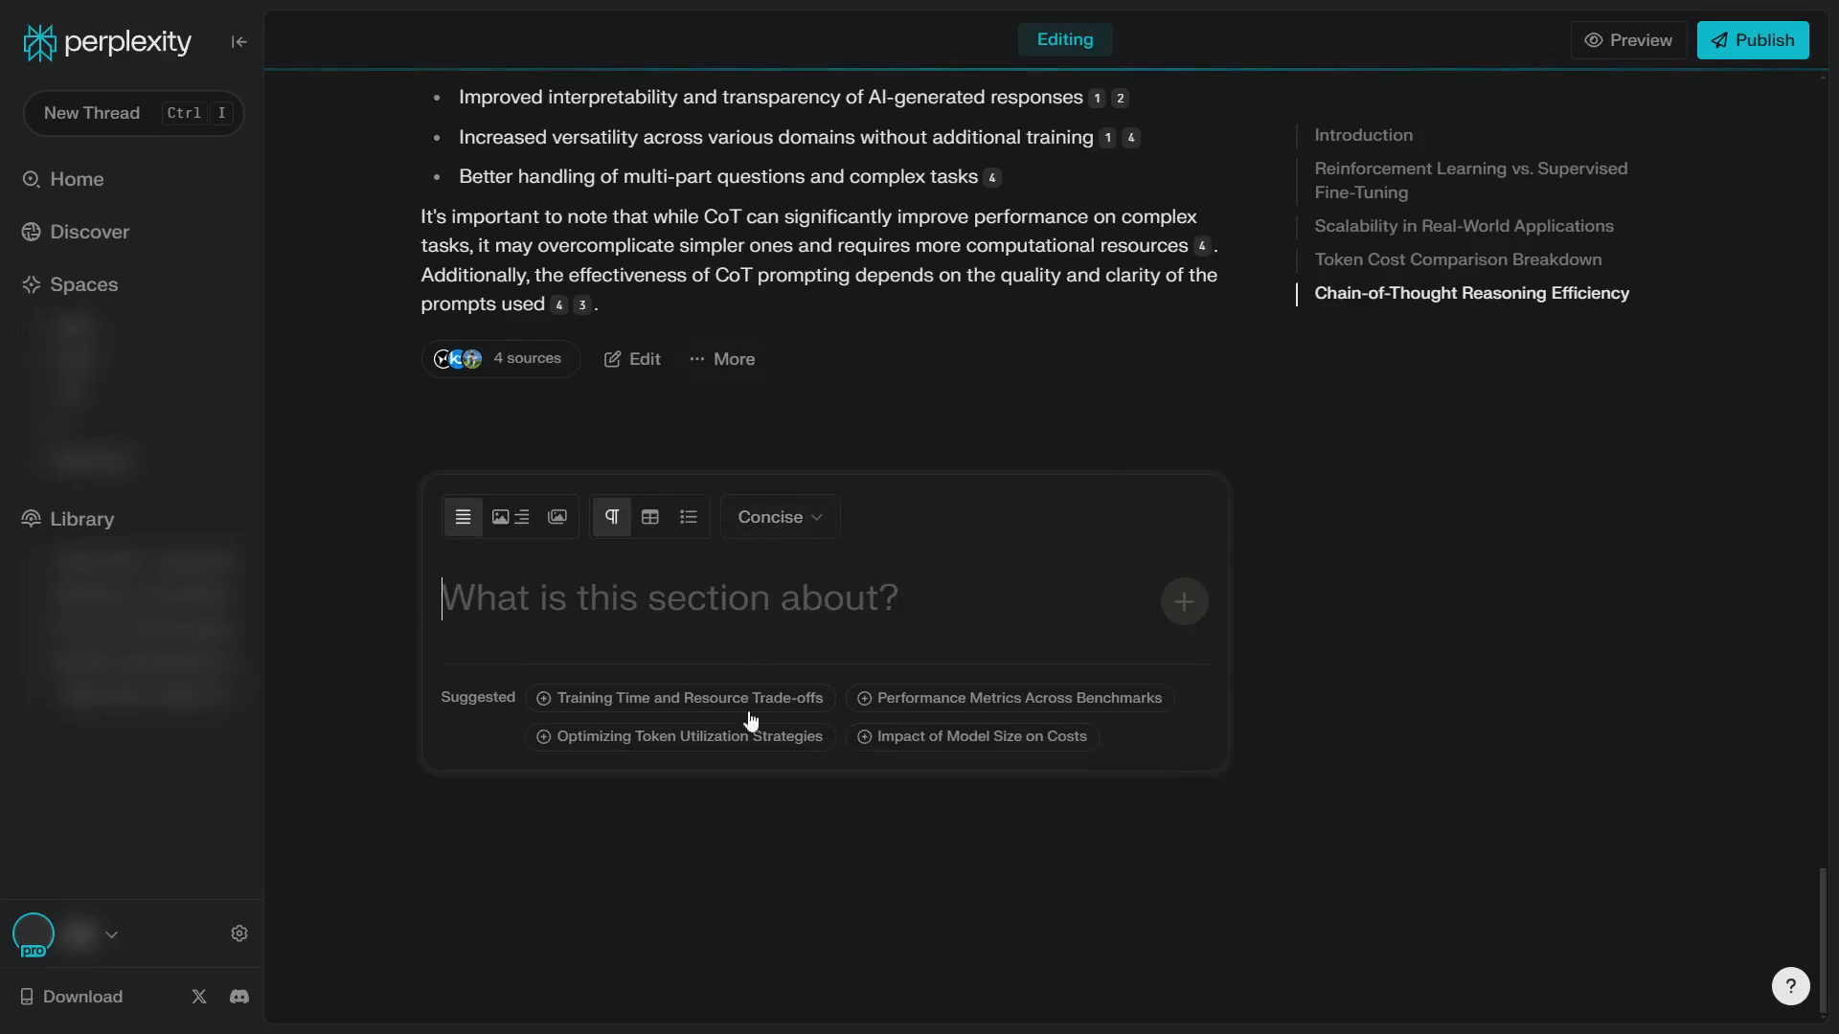
click(728, 737)
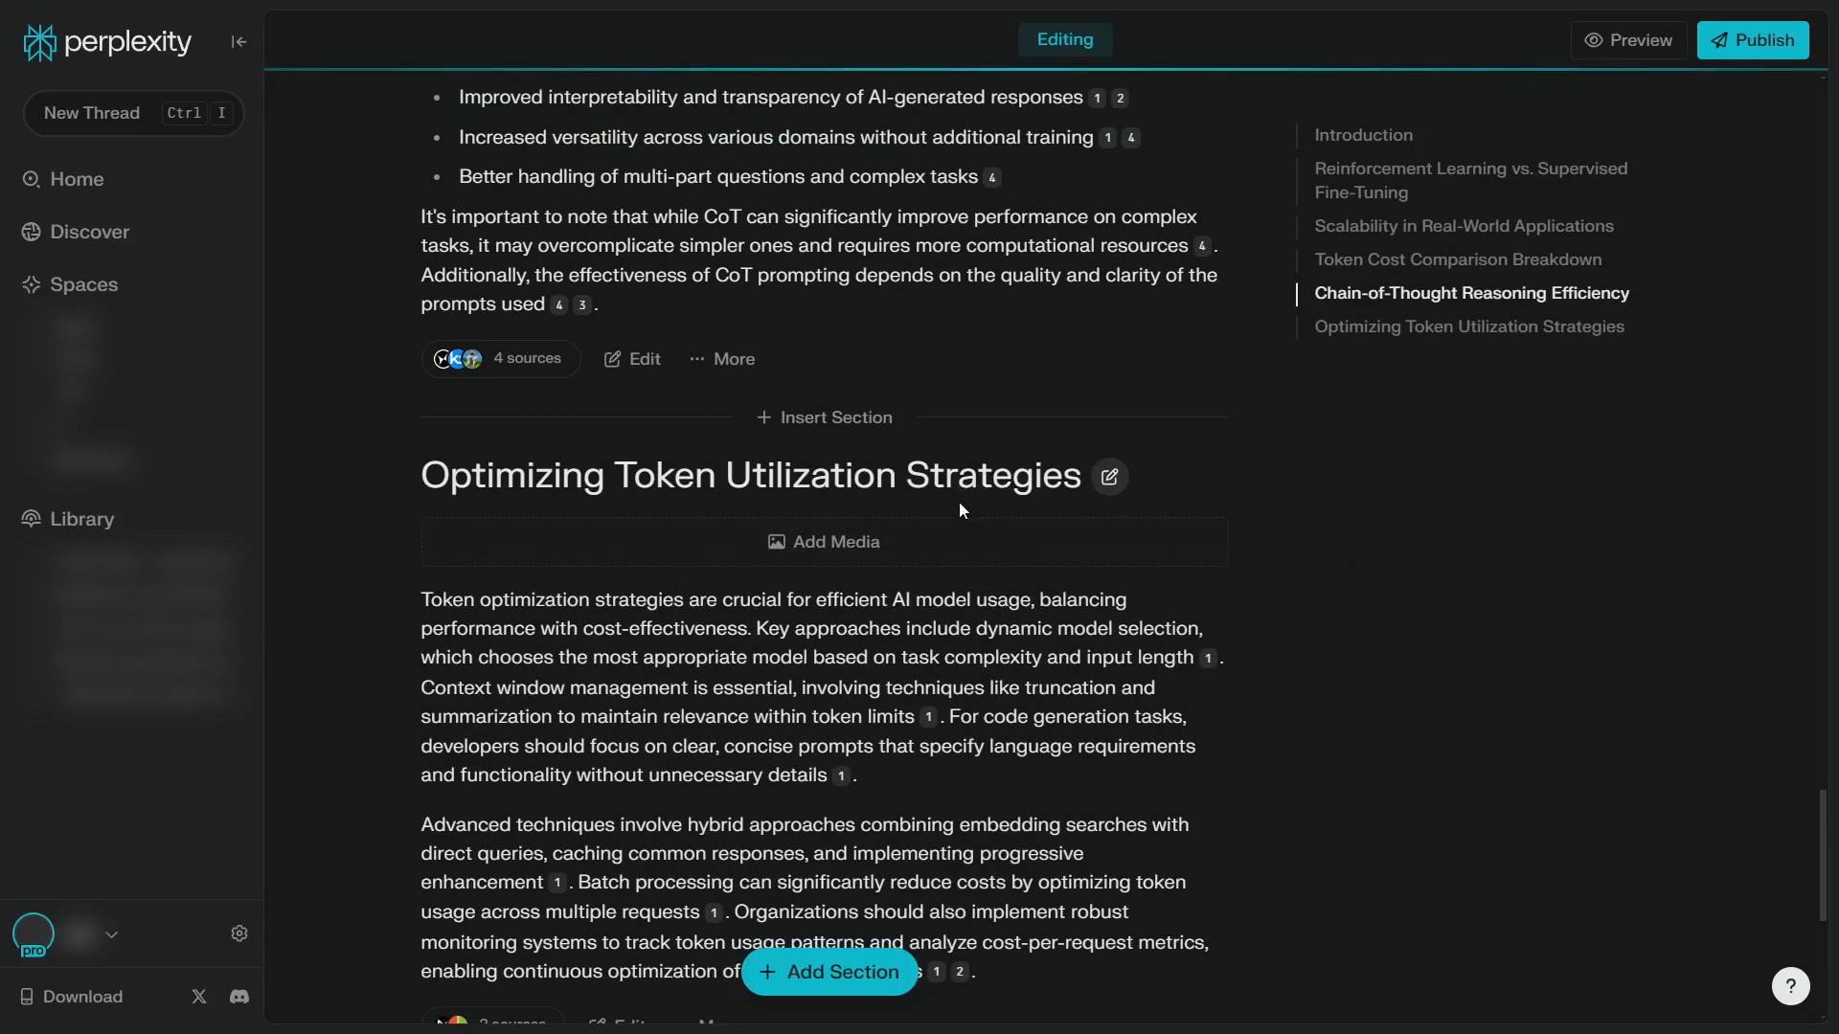
Add media to the Optimizing Token Utilization Strategies section
click(933, 544)
scroll(1222, 629, down, 7)
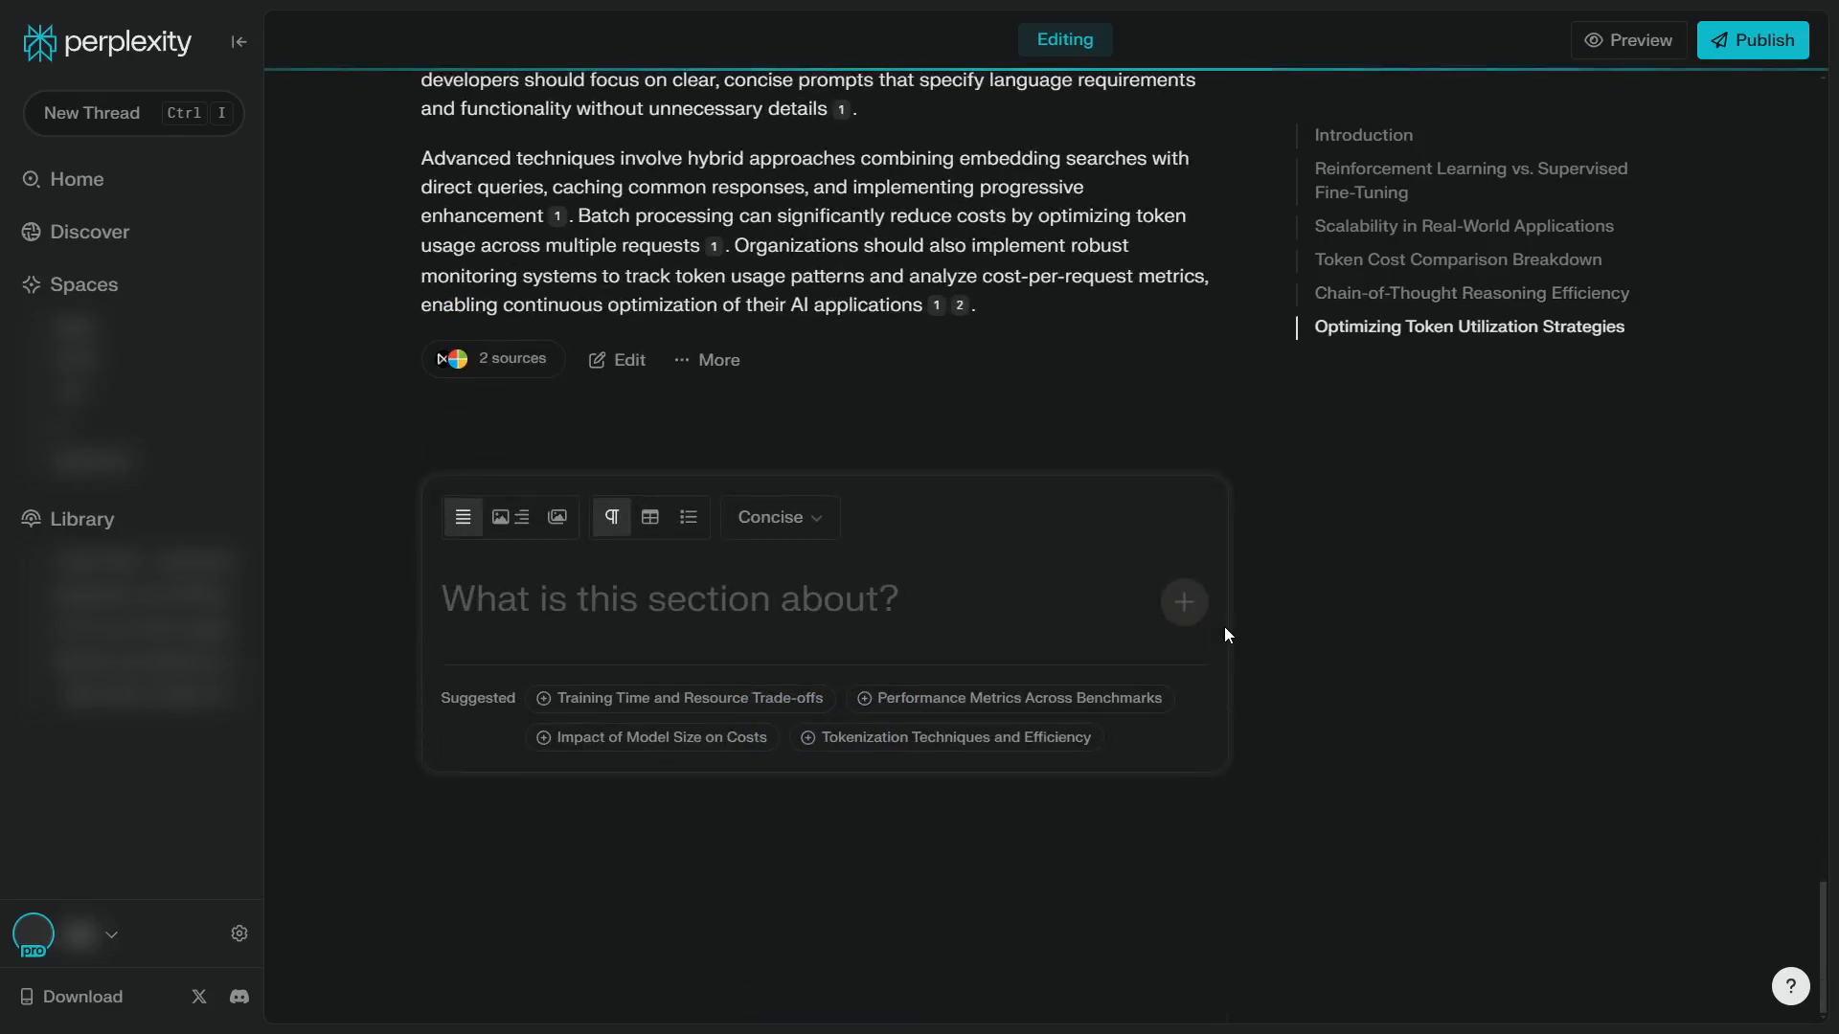
Generate an image in Illustration style as a replacement option for the Page's cover media
scroll(1228, 653, up, 15)
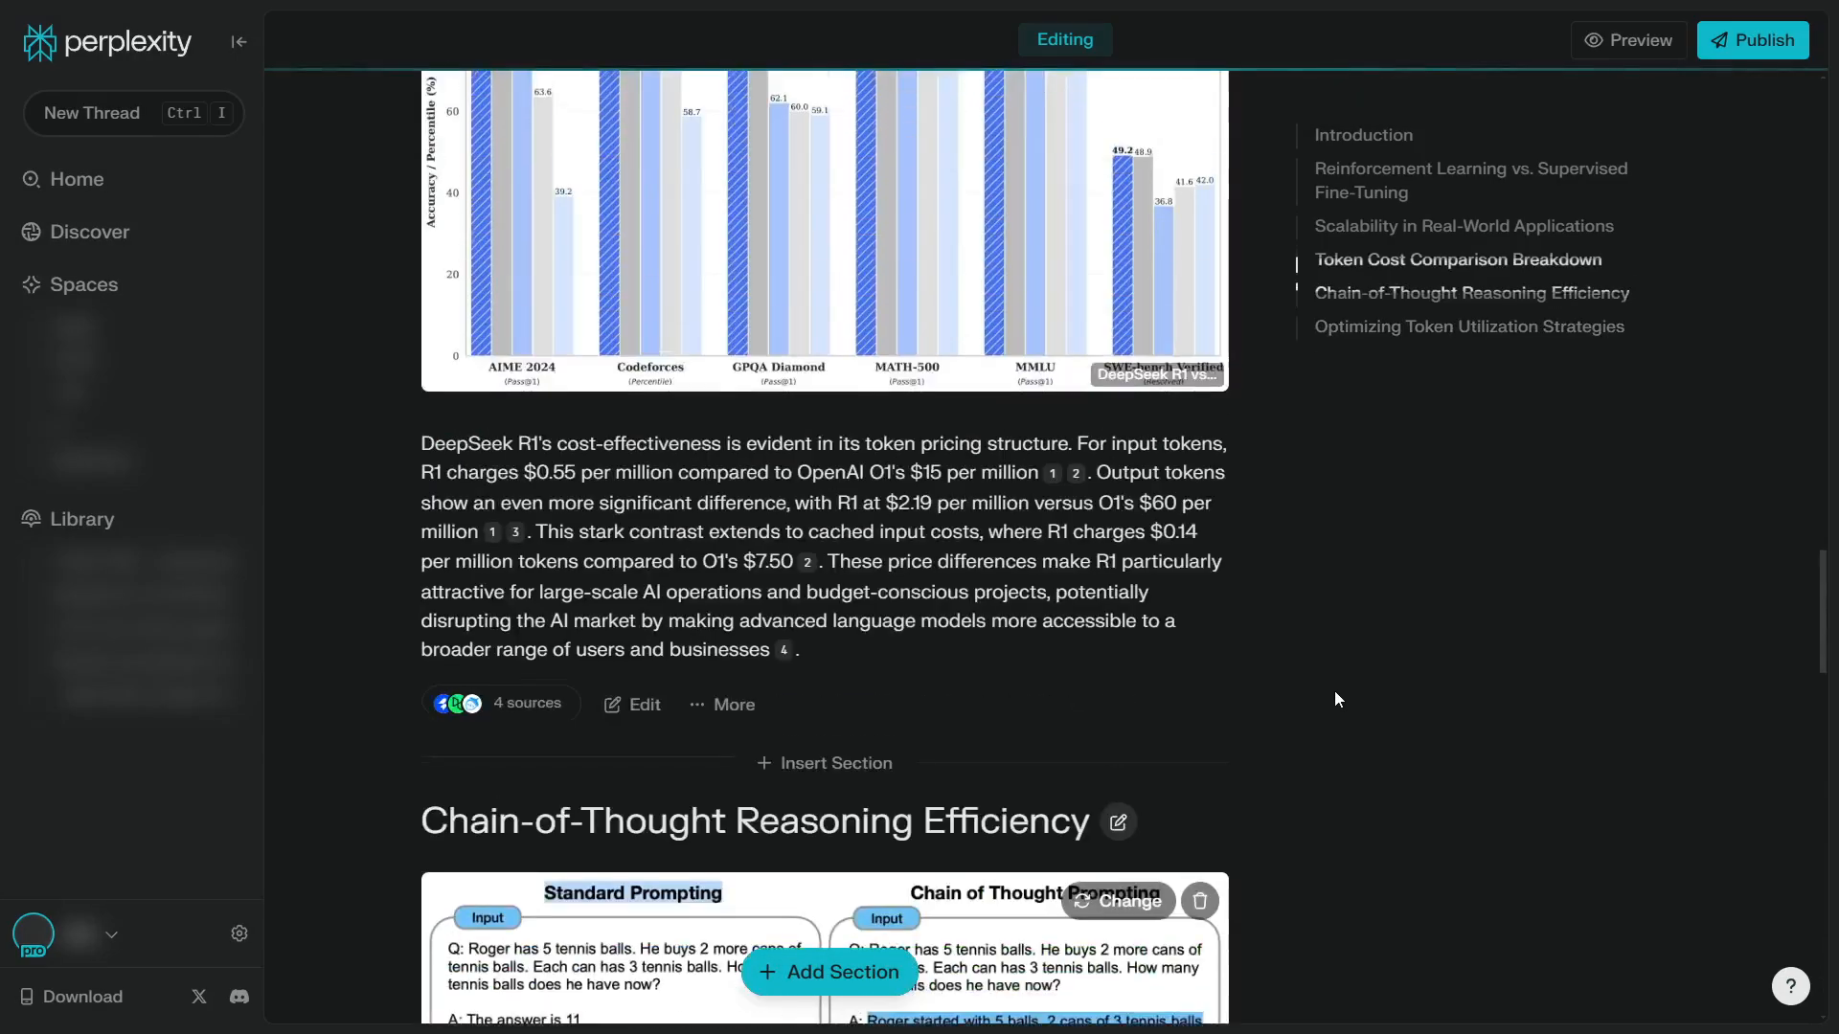
scroll(1341, 680, up, 20)
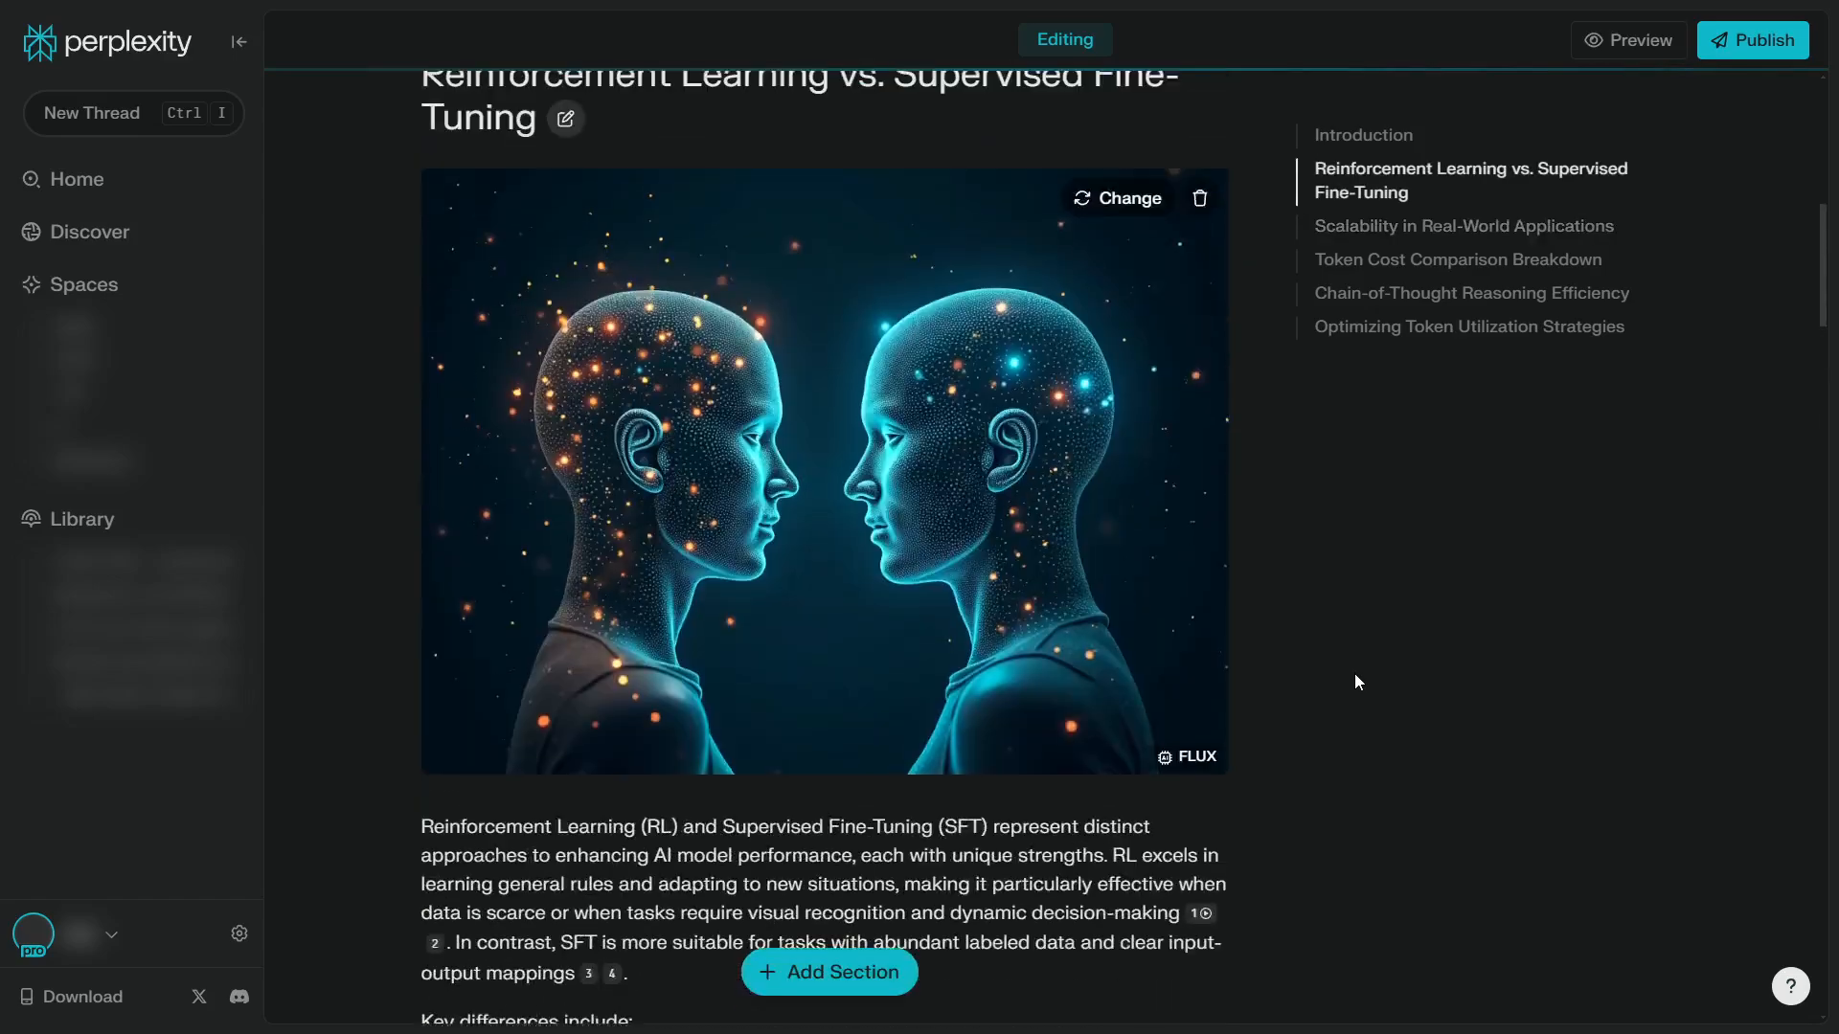
scroll(1356, 674, up, 10)
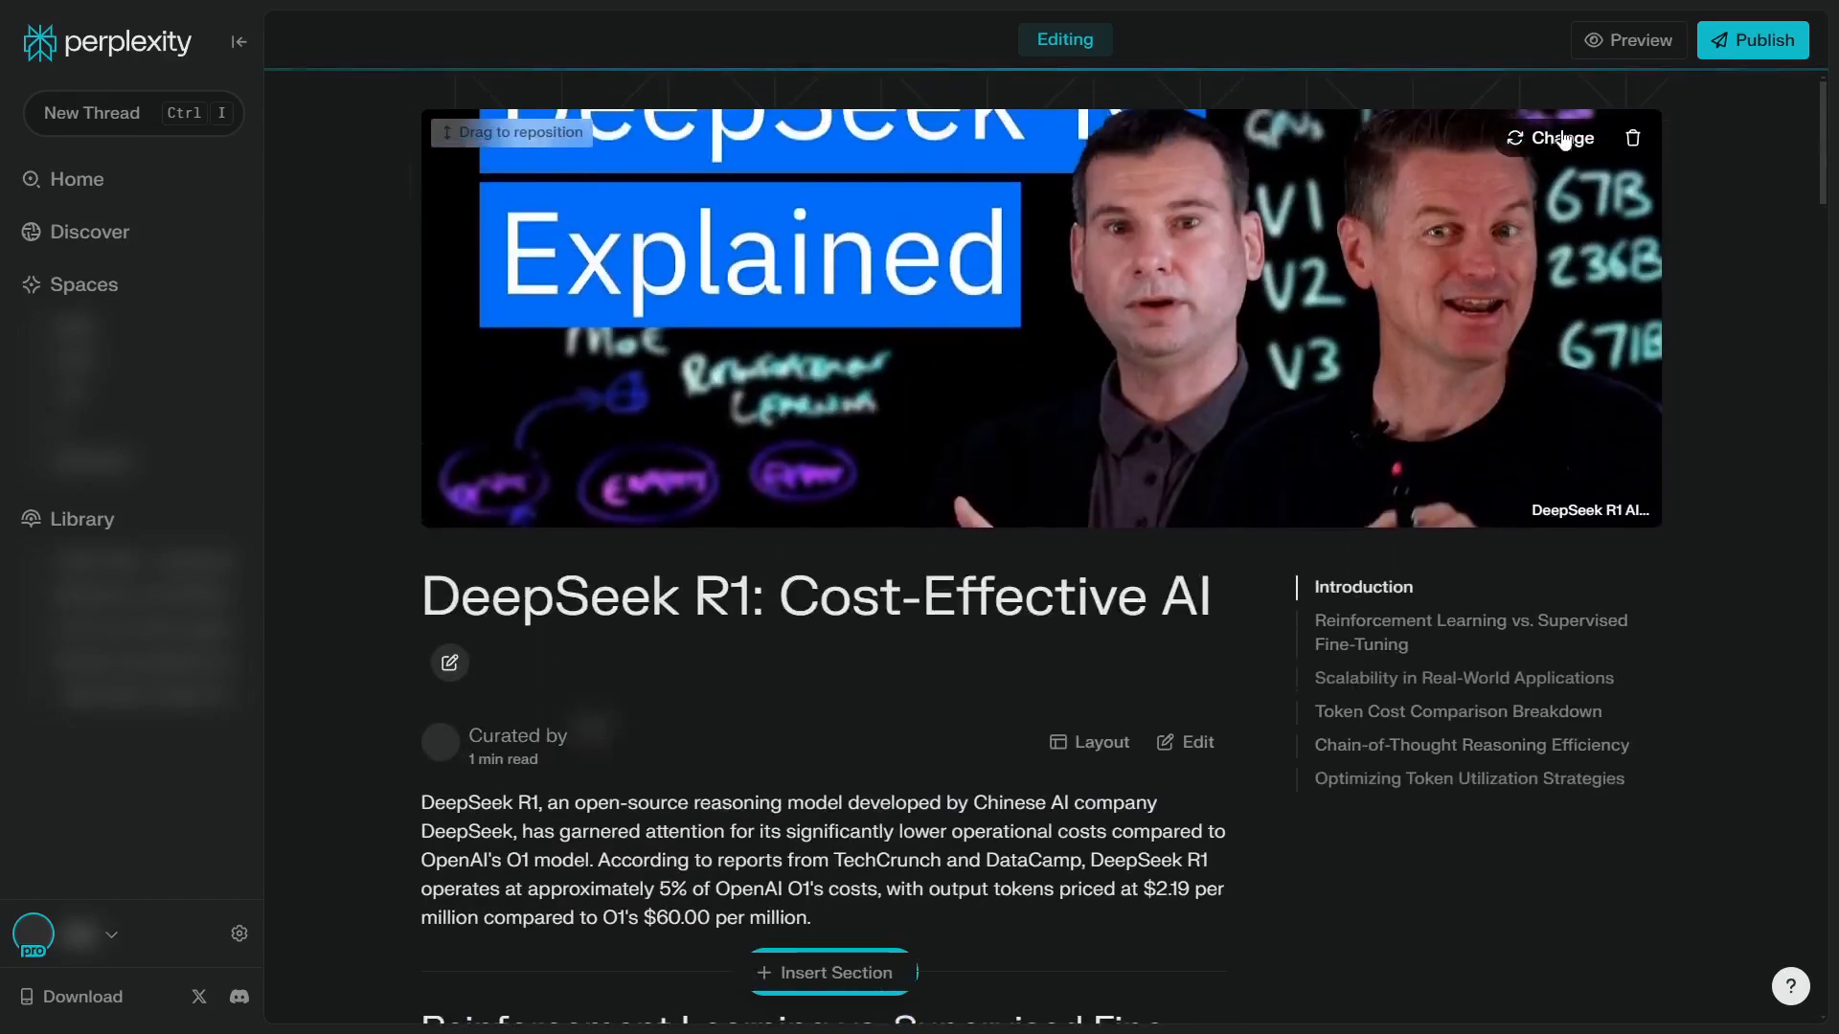
click(1563, 139)
click(1273, 230)
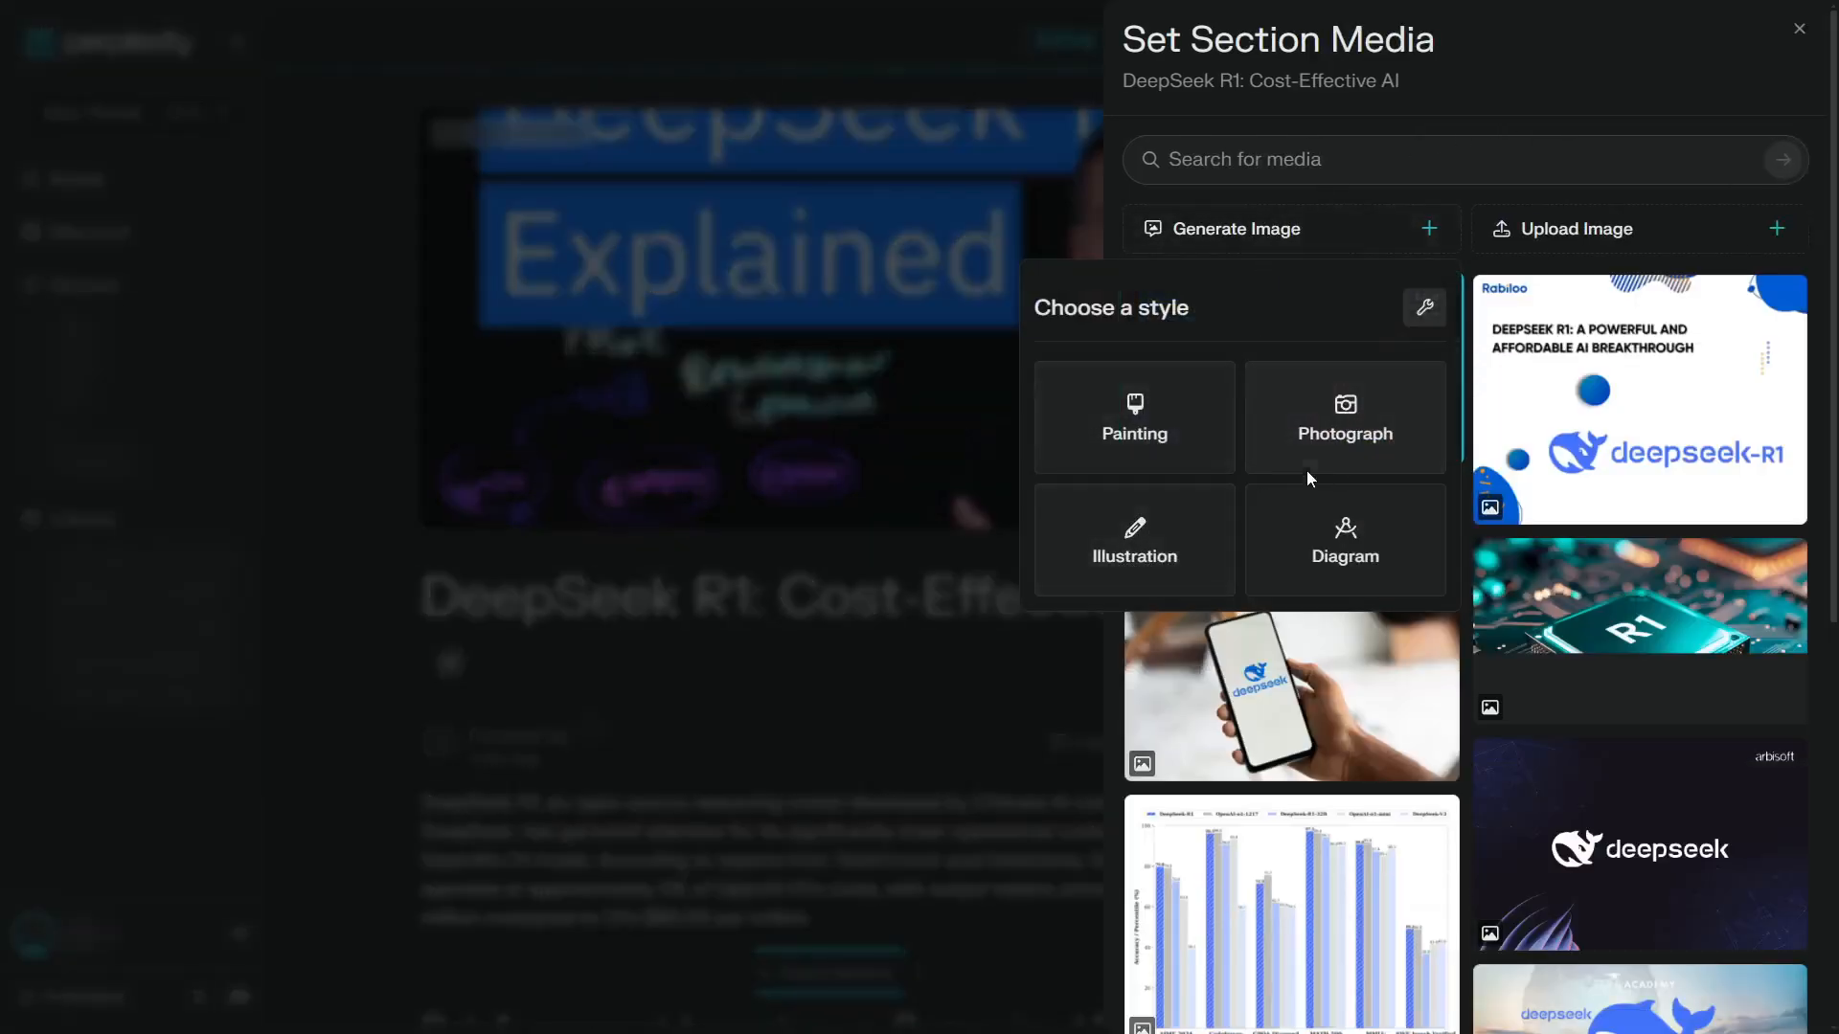
click(1138, 530)
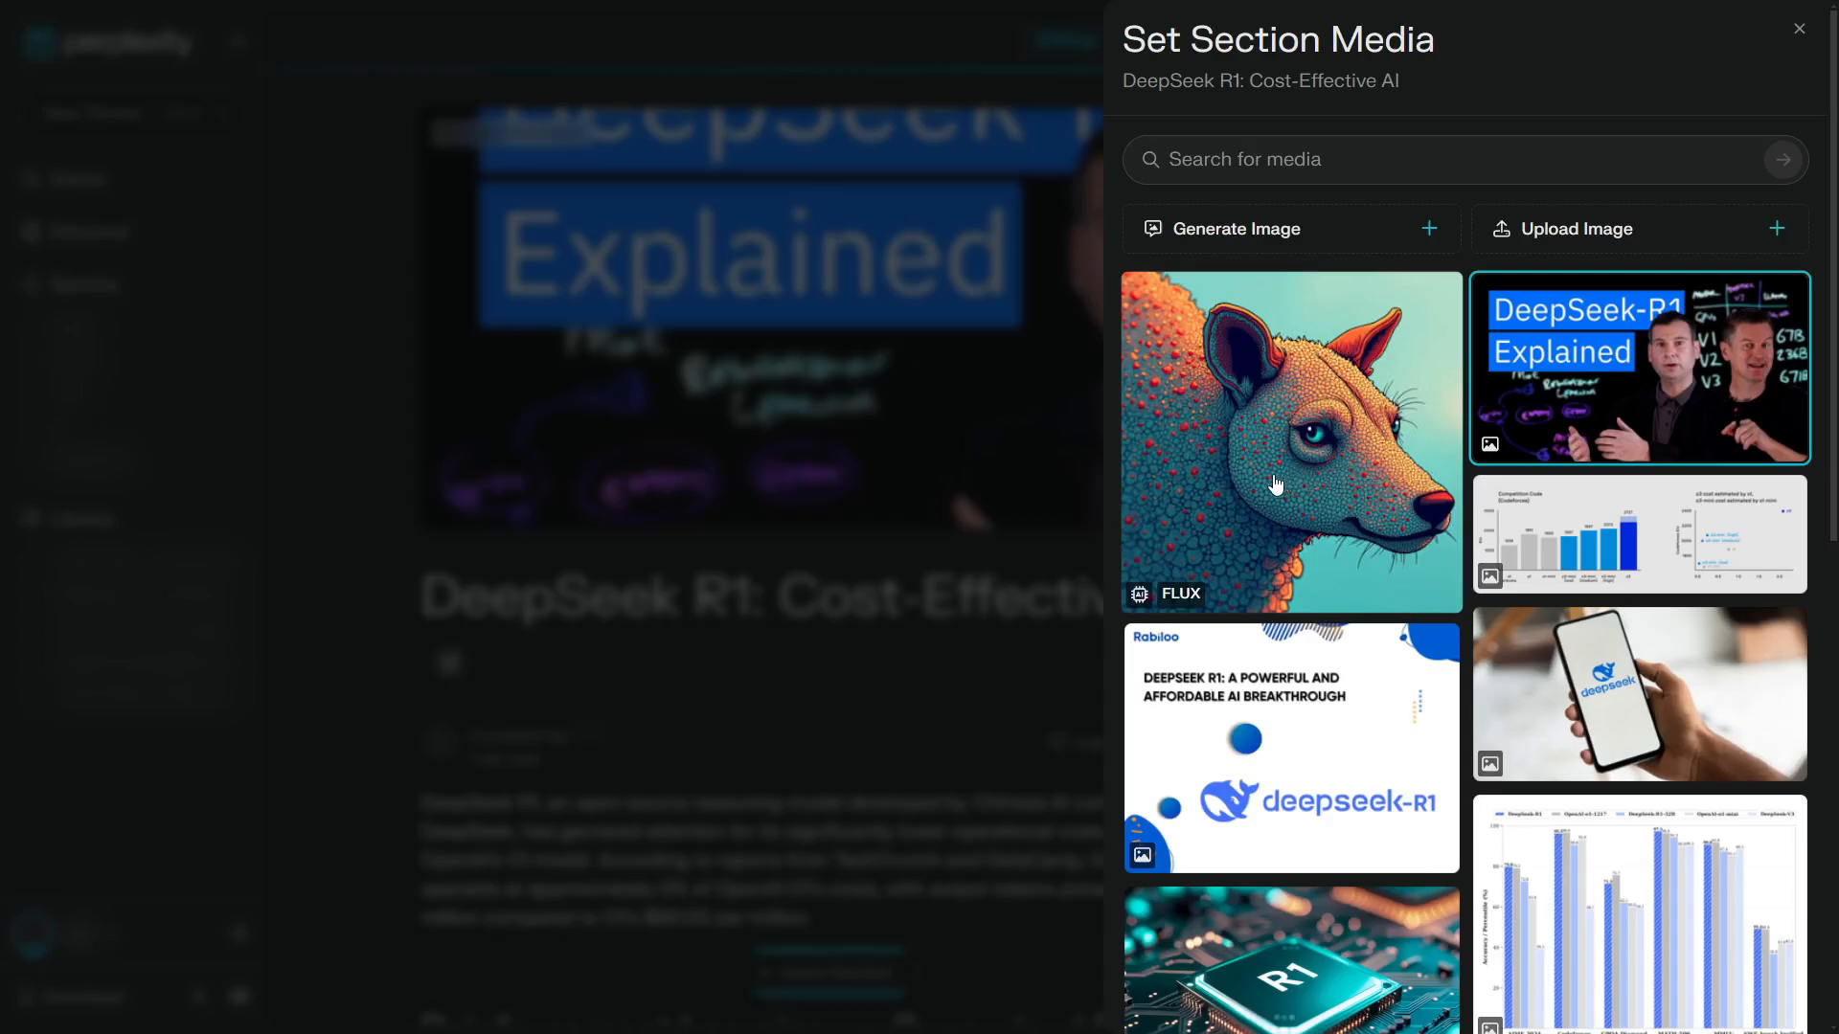
Generate an image from a custom prompt with the subject "AI money" and set it as the Page's cover
click(1285, 232)
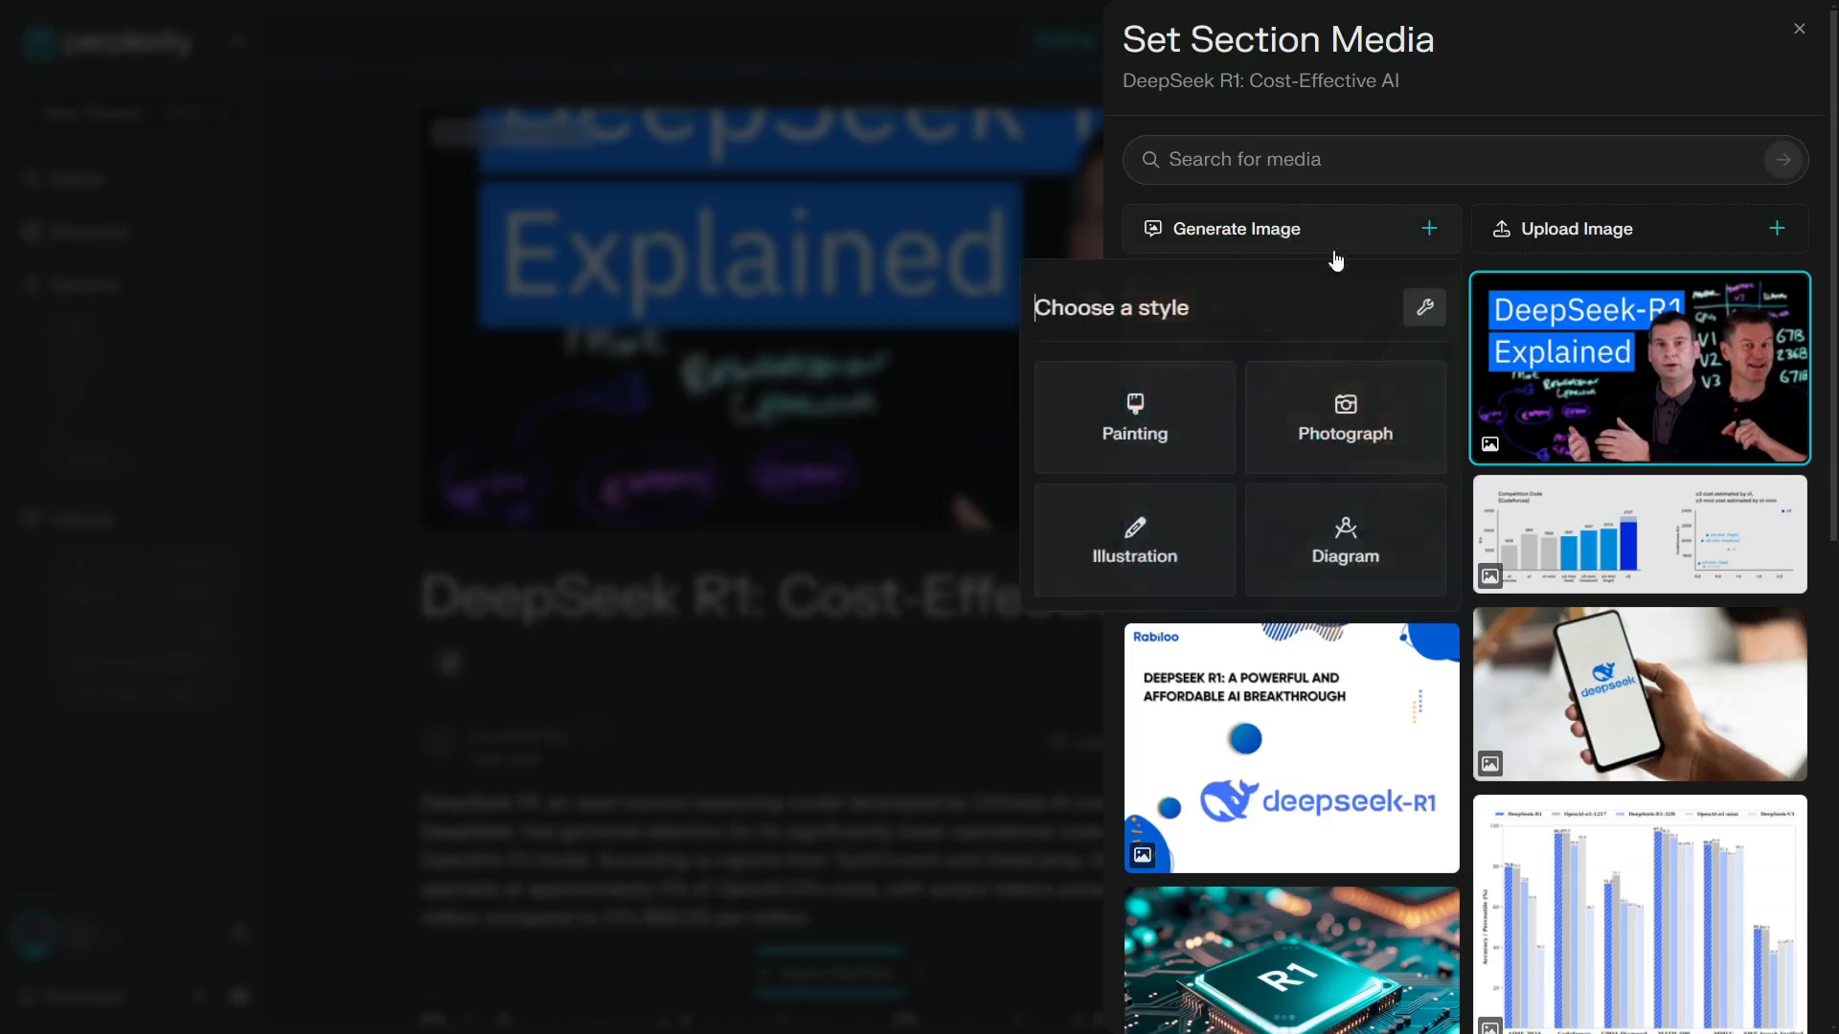
click(1423, 313)
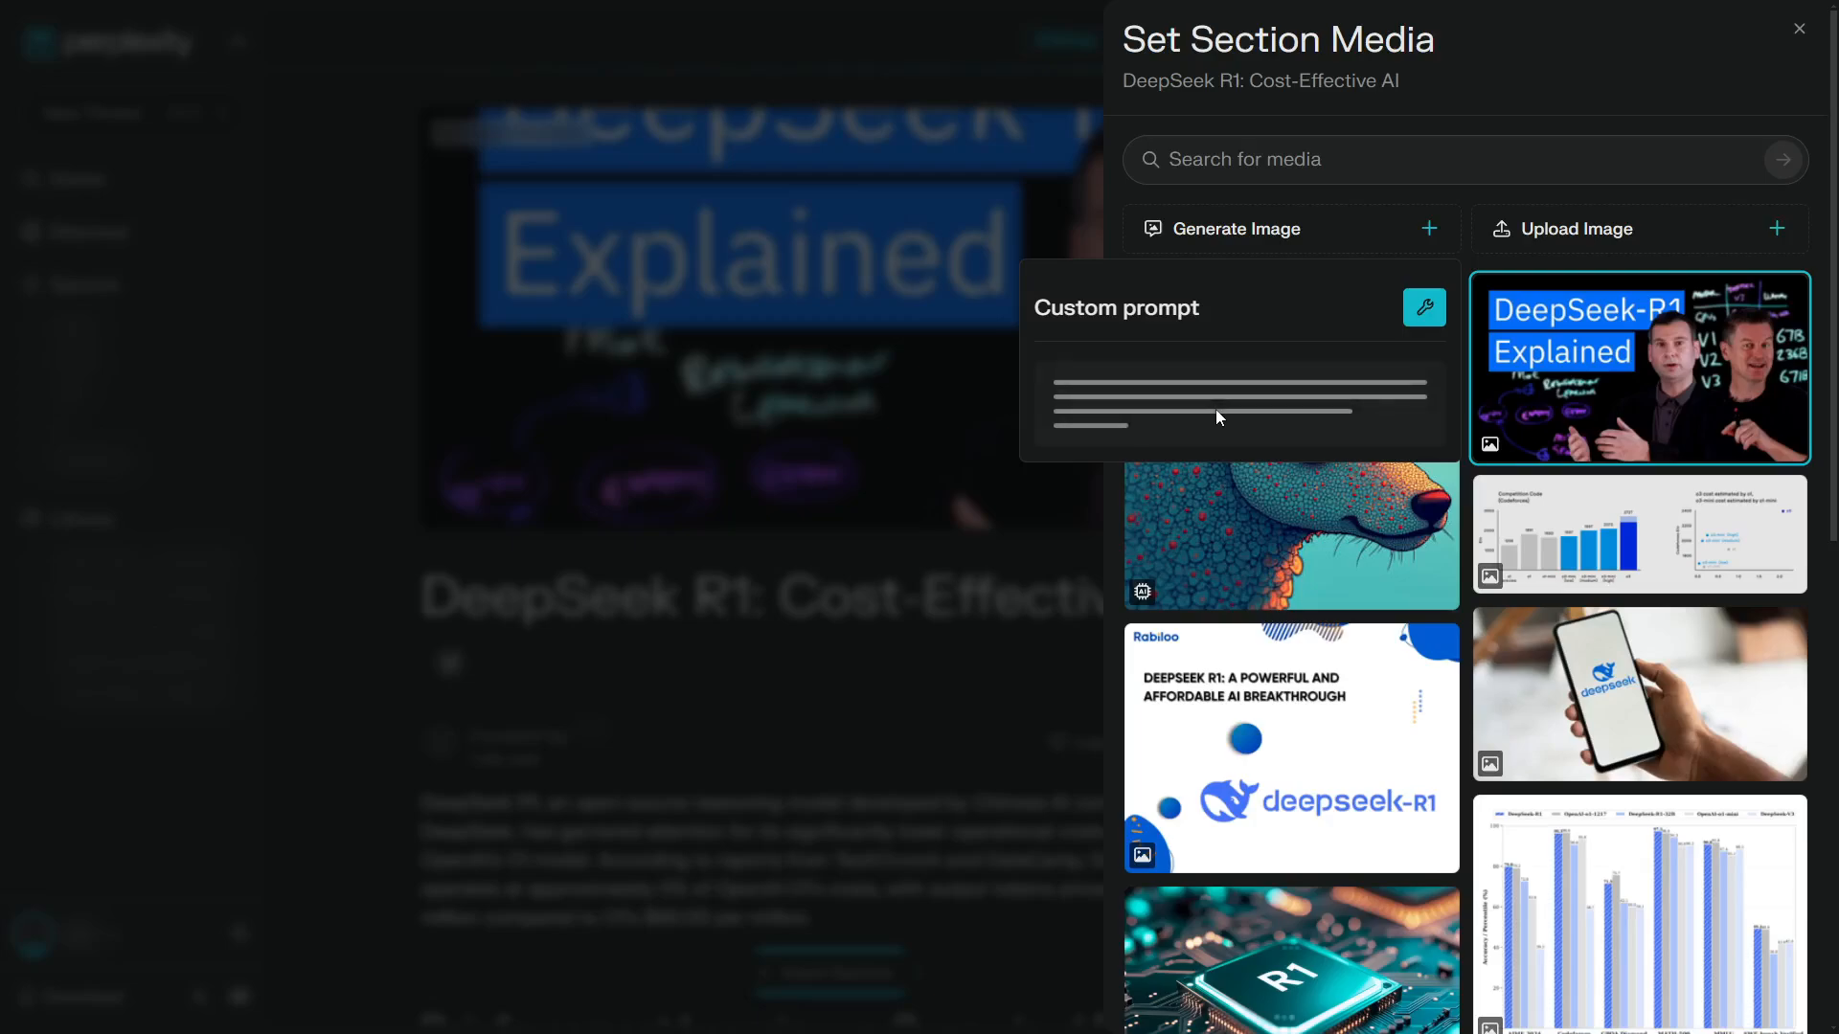
click(1260, 600)
key(ctrl+a)
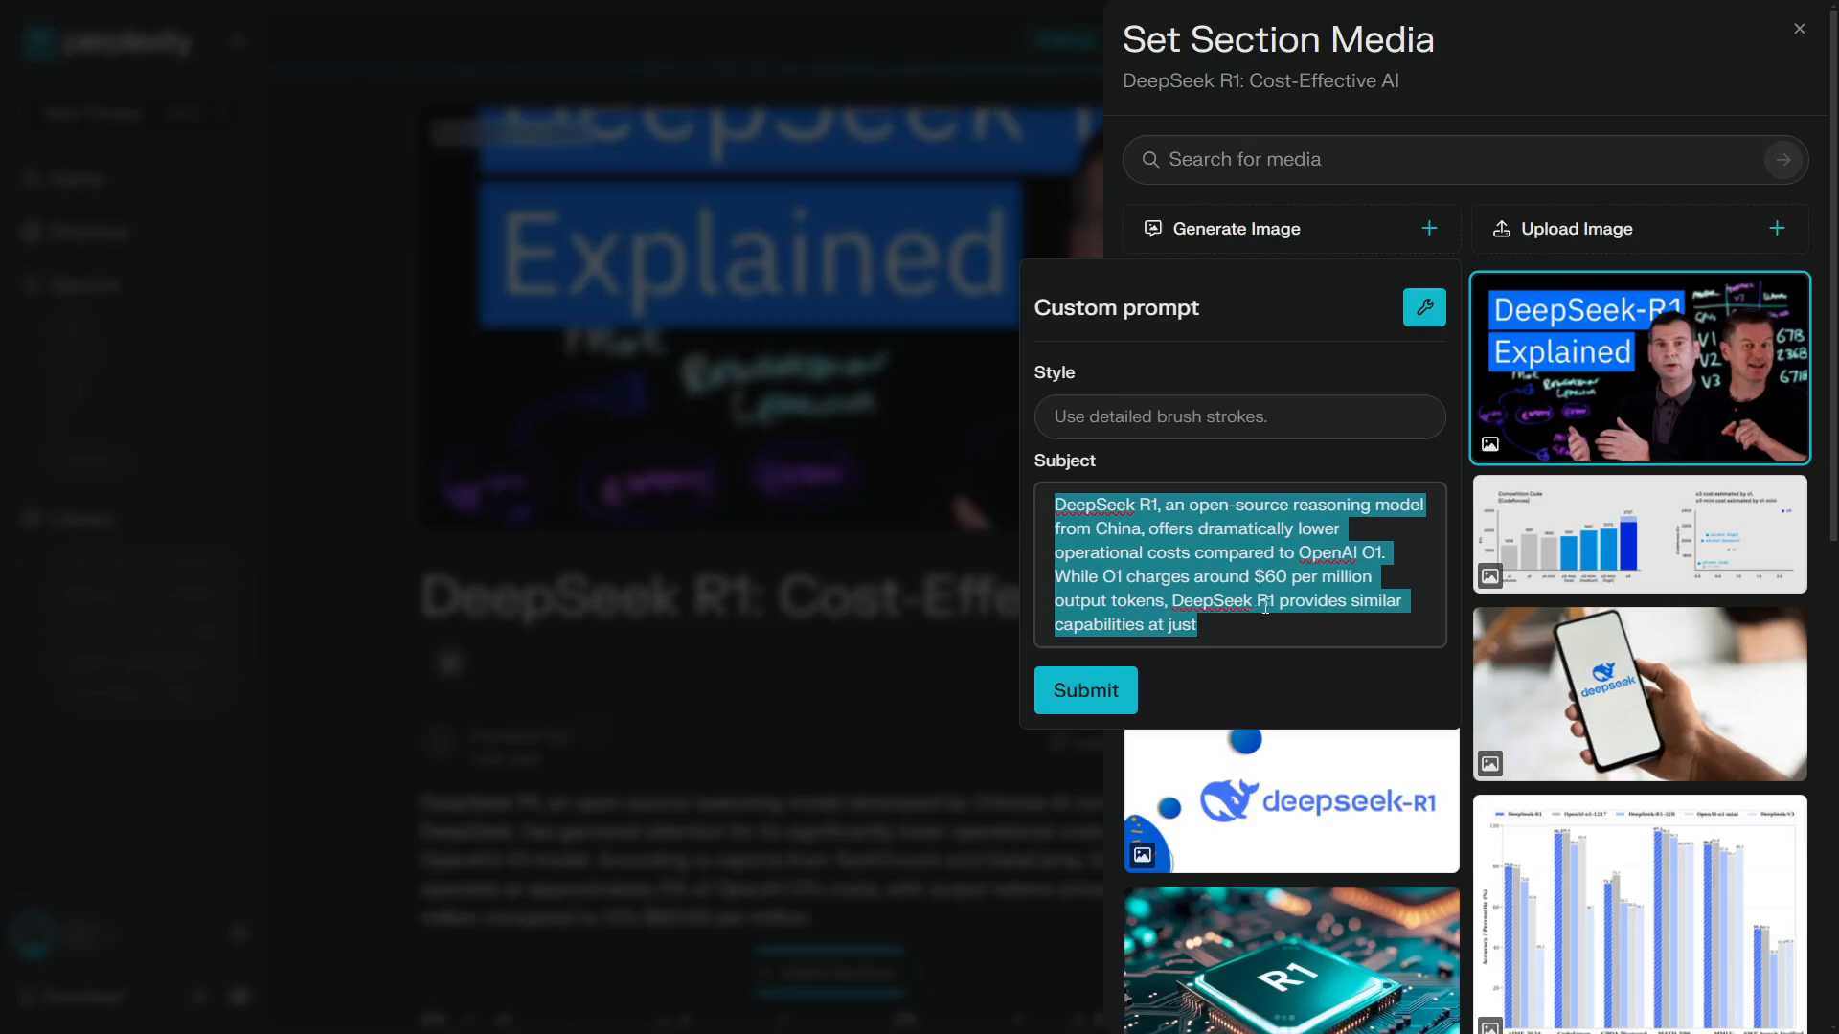
click(1265, 607)
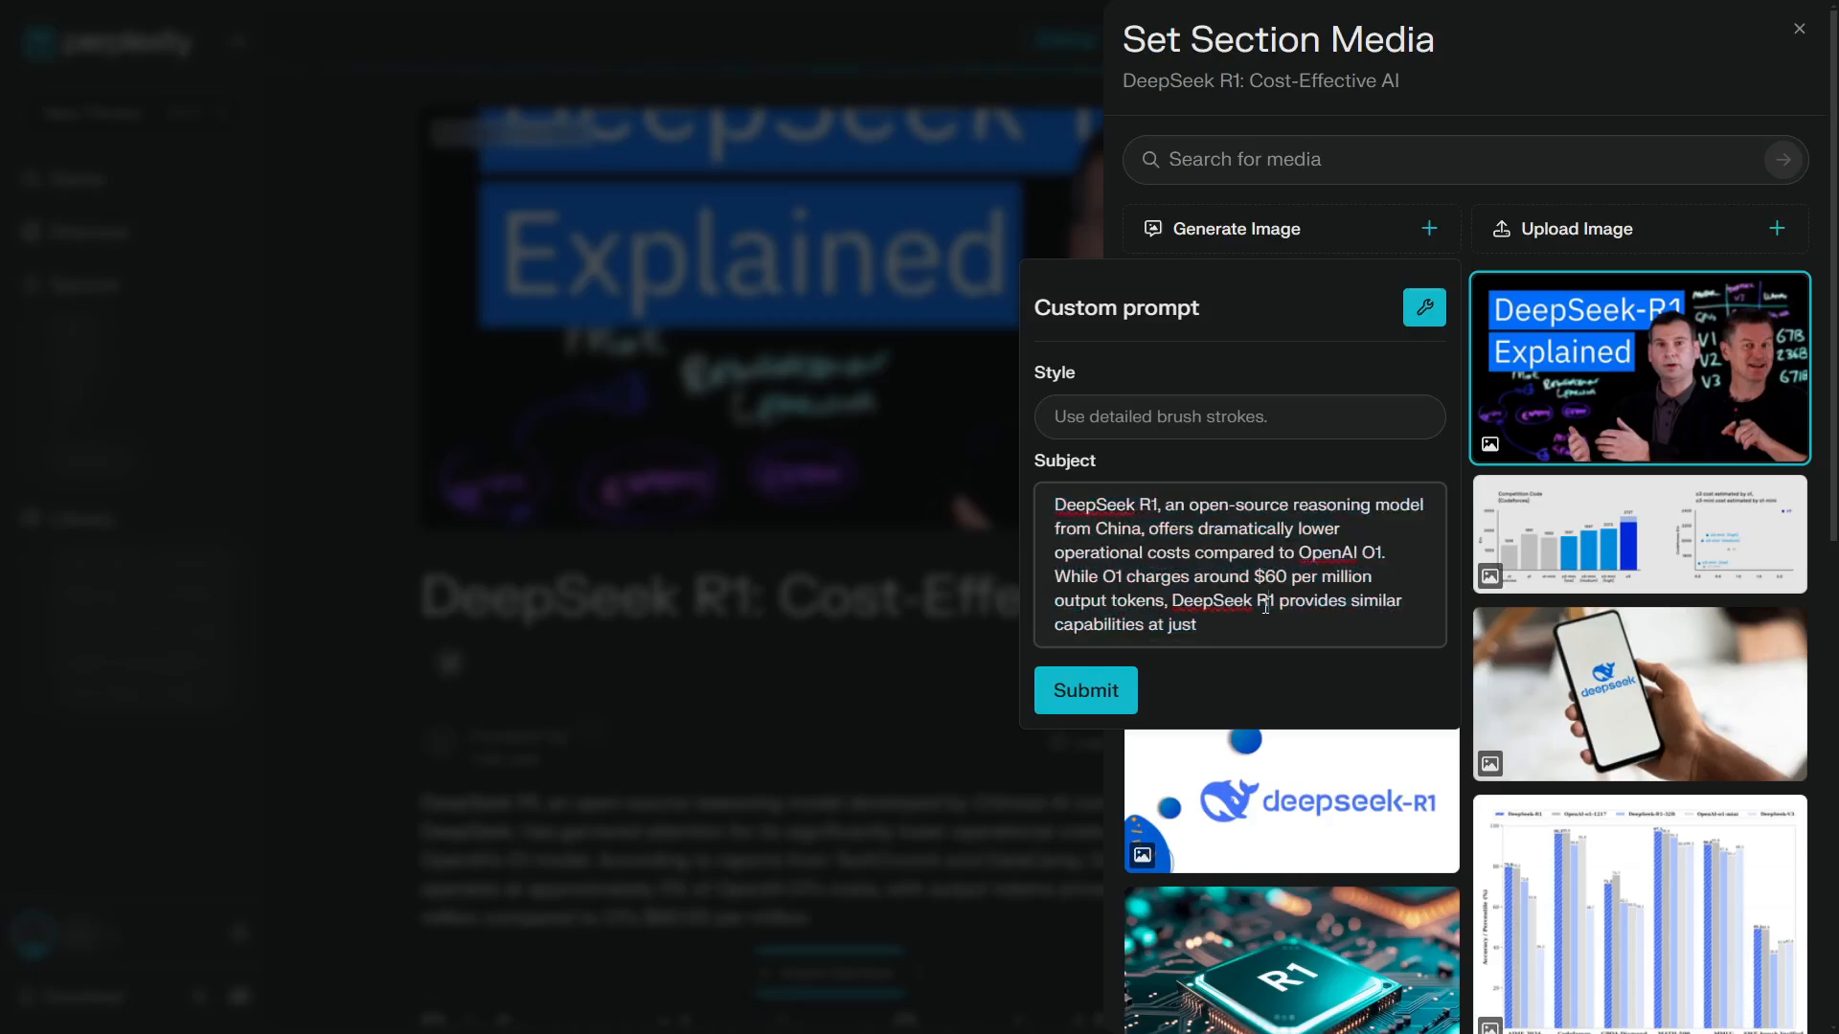
key(ctrl+a)
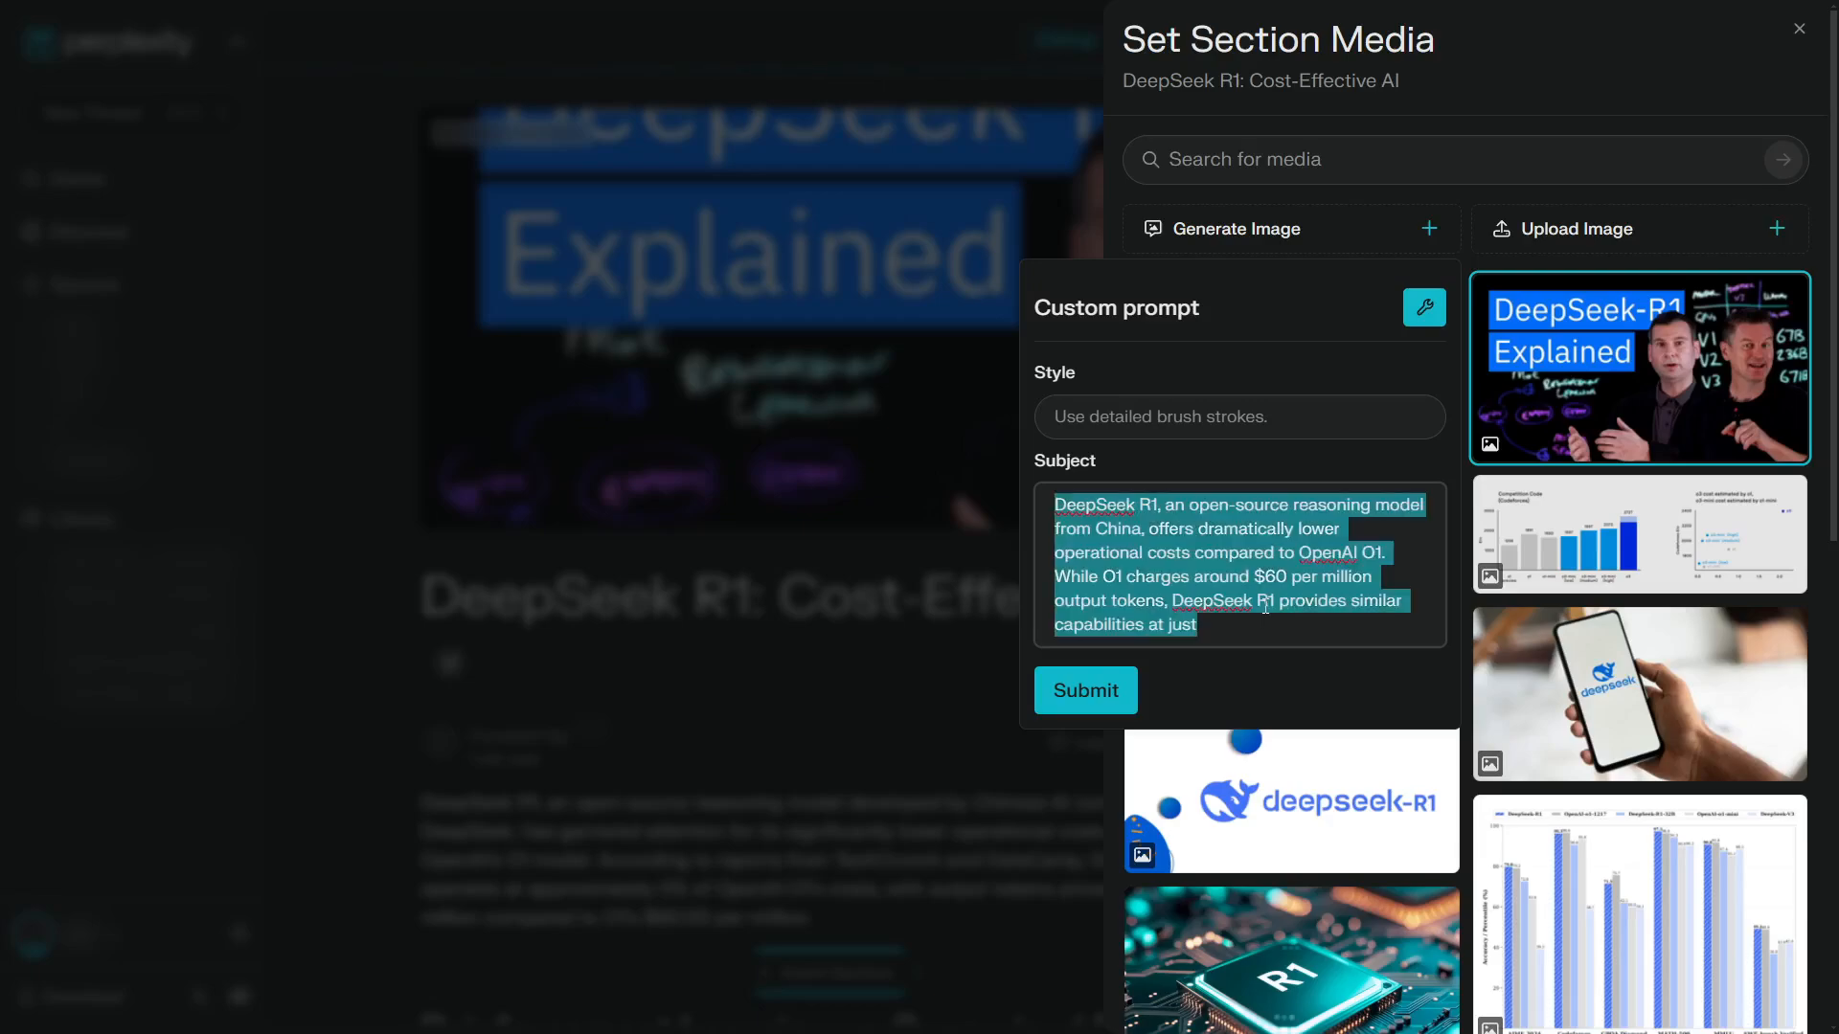
text(AI money)
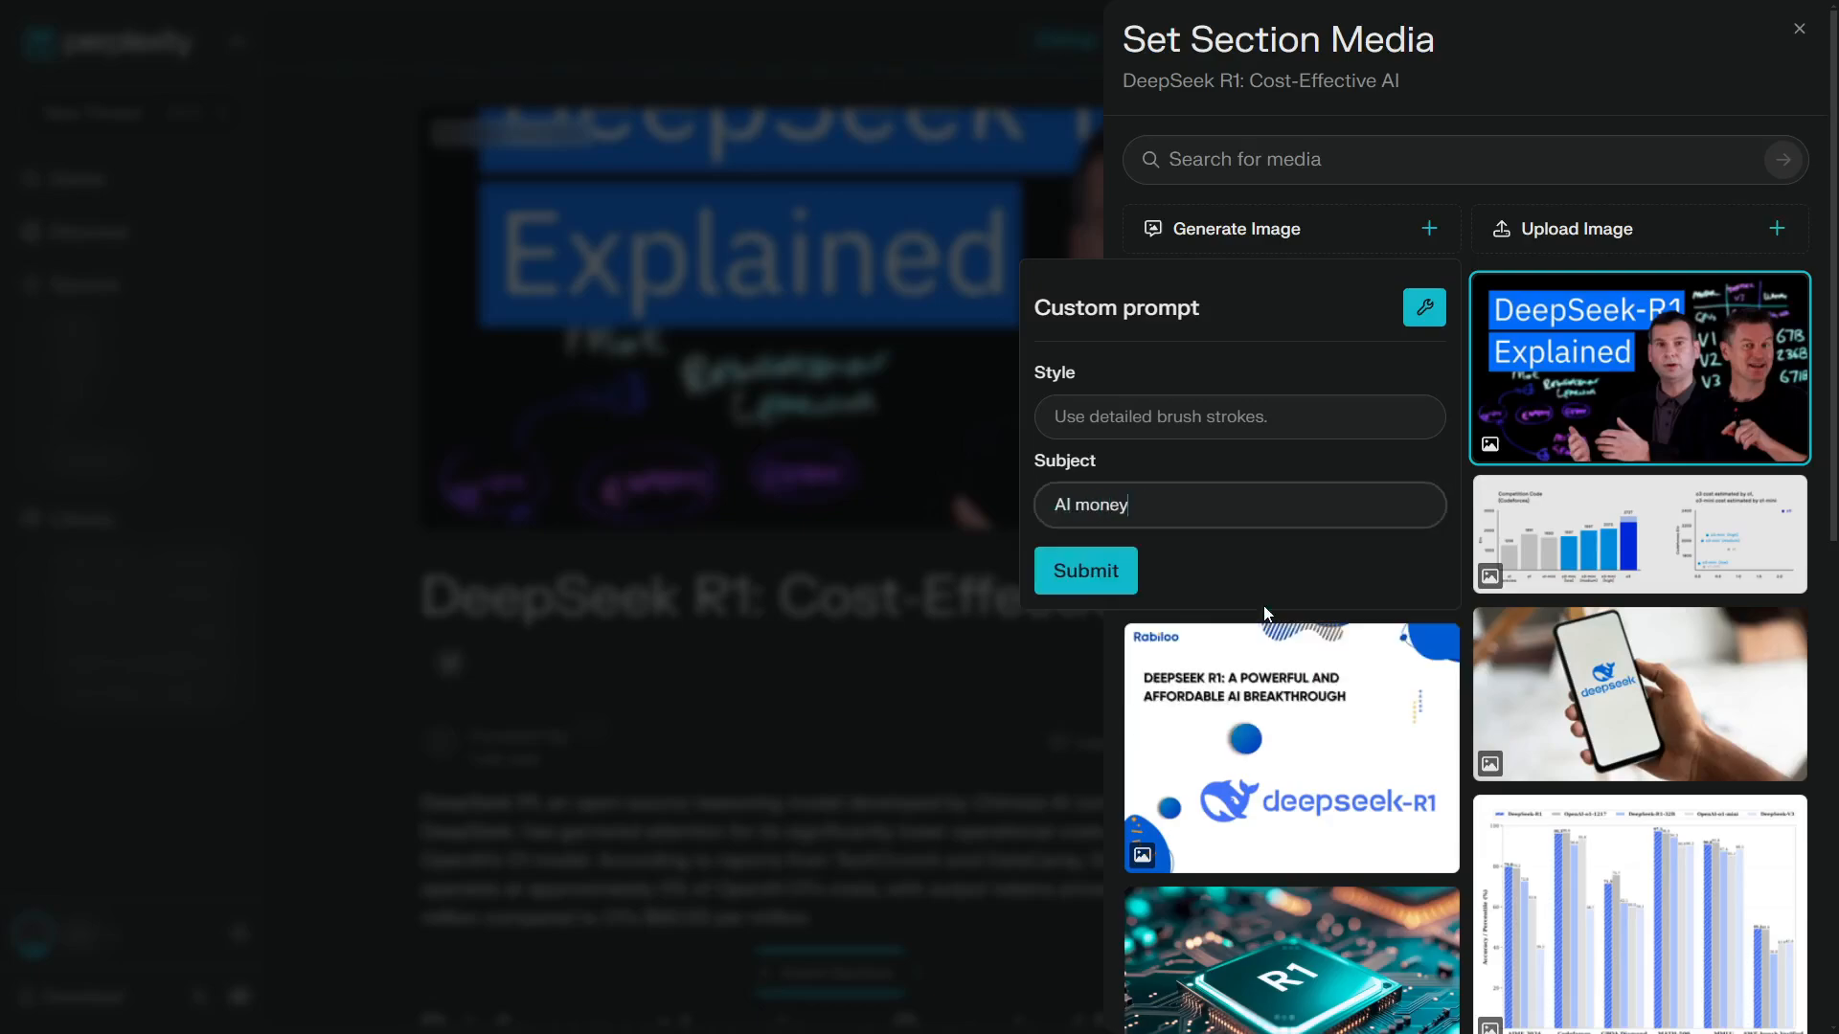
click(1102, 573)
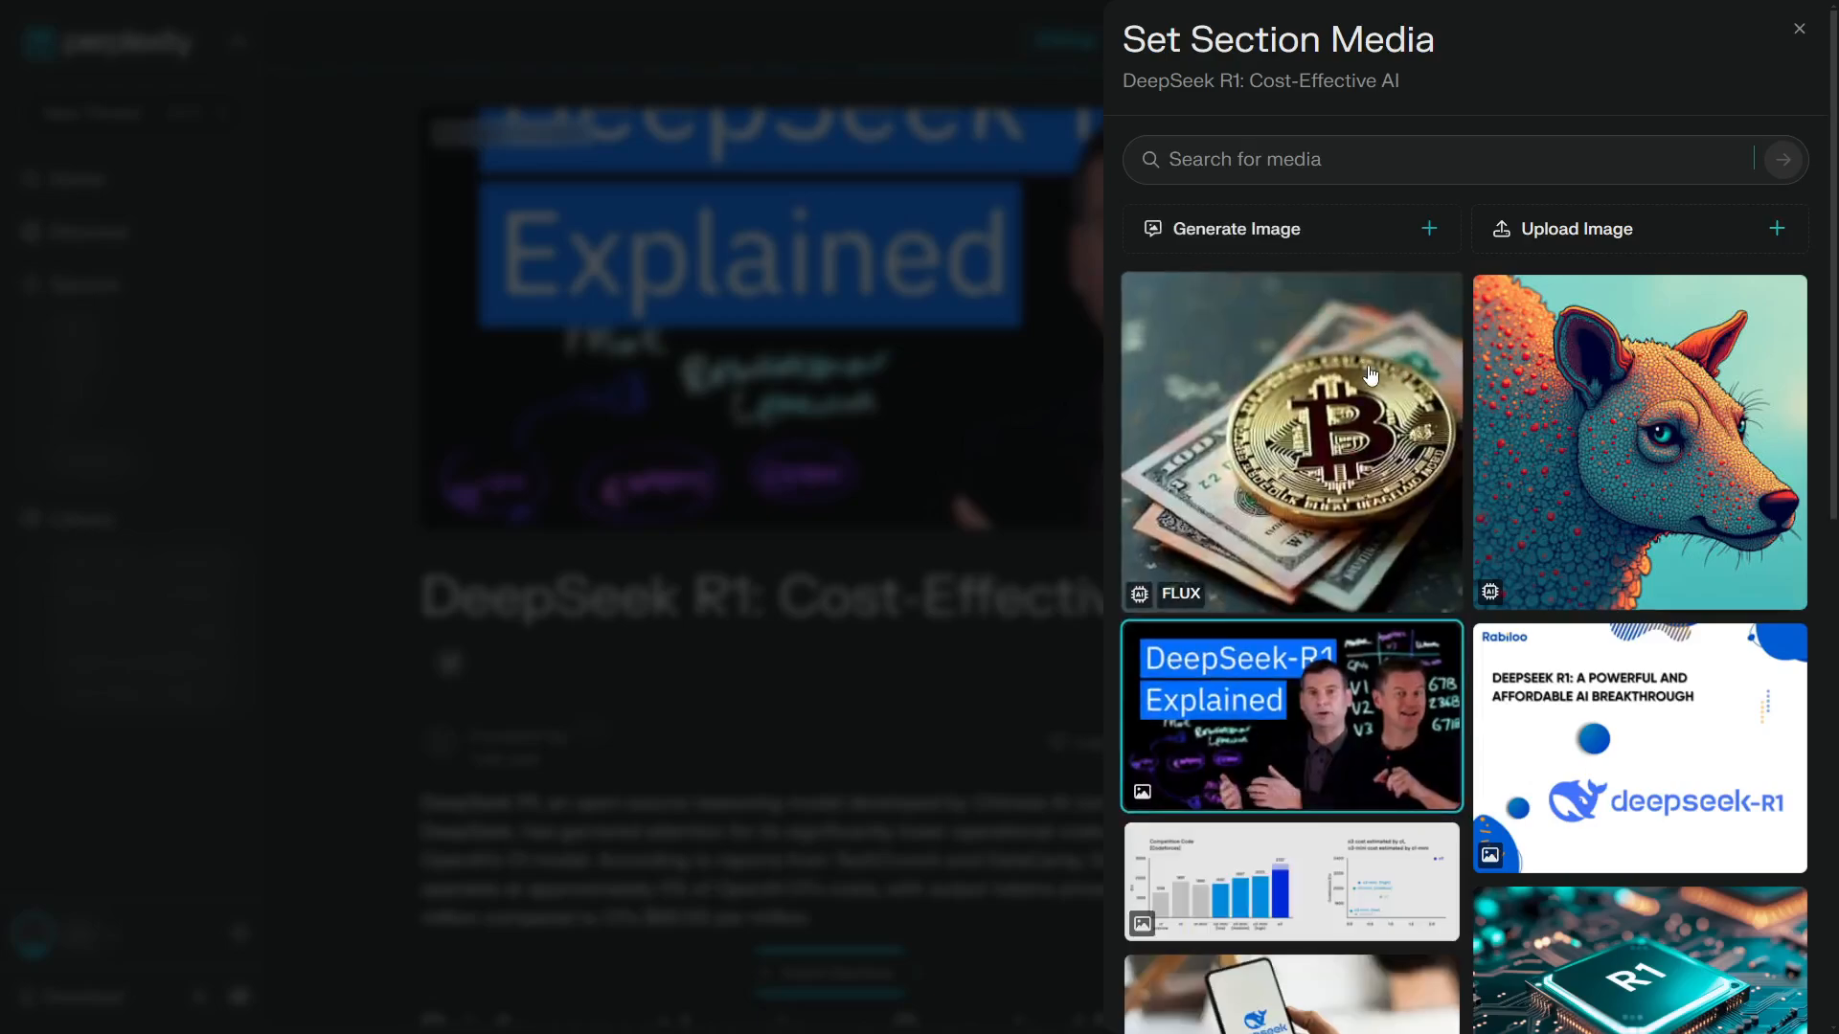
click(1357, 467)
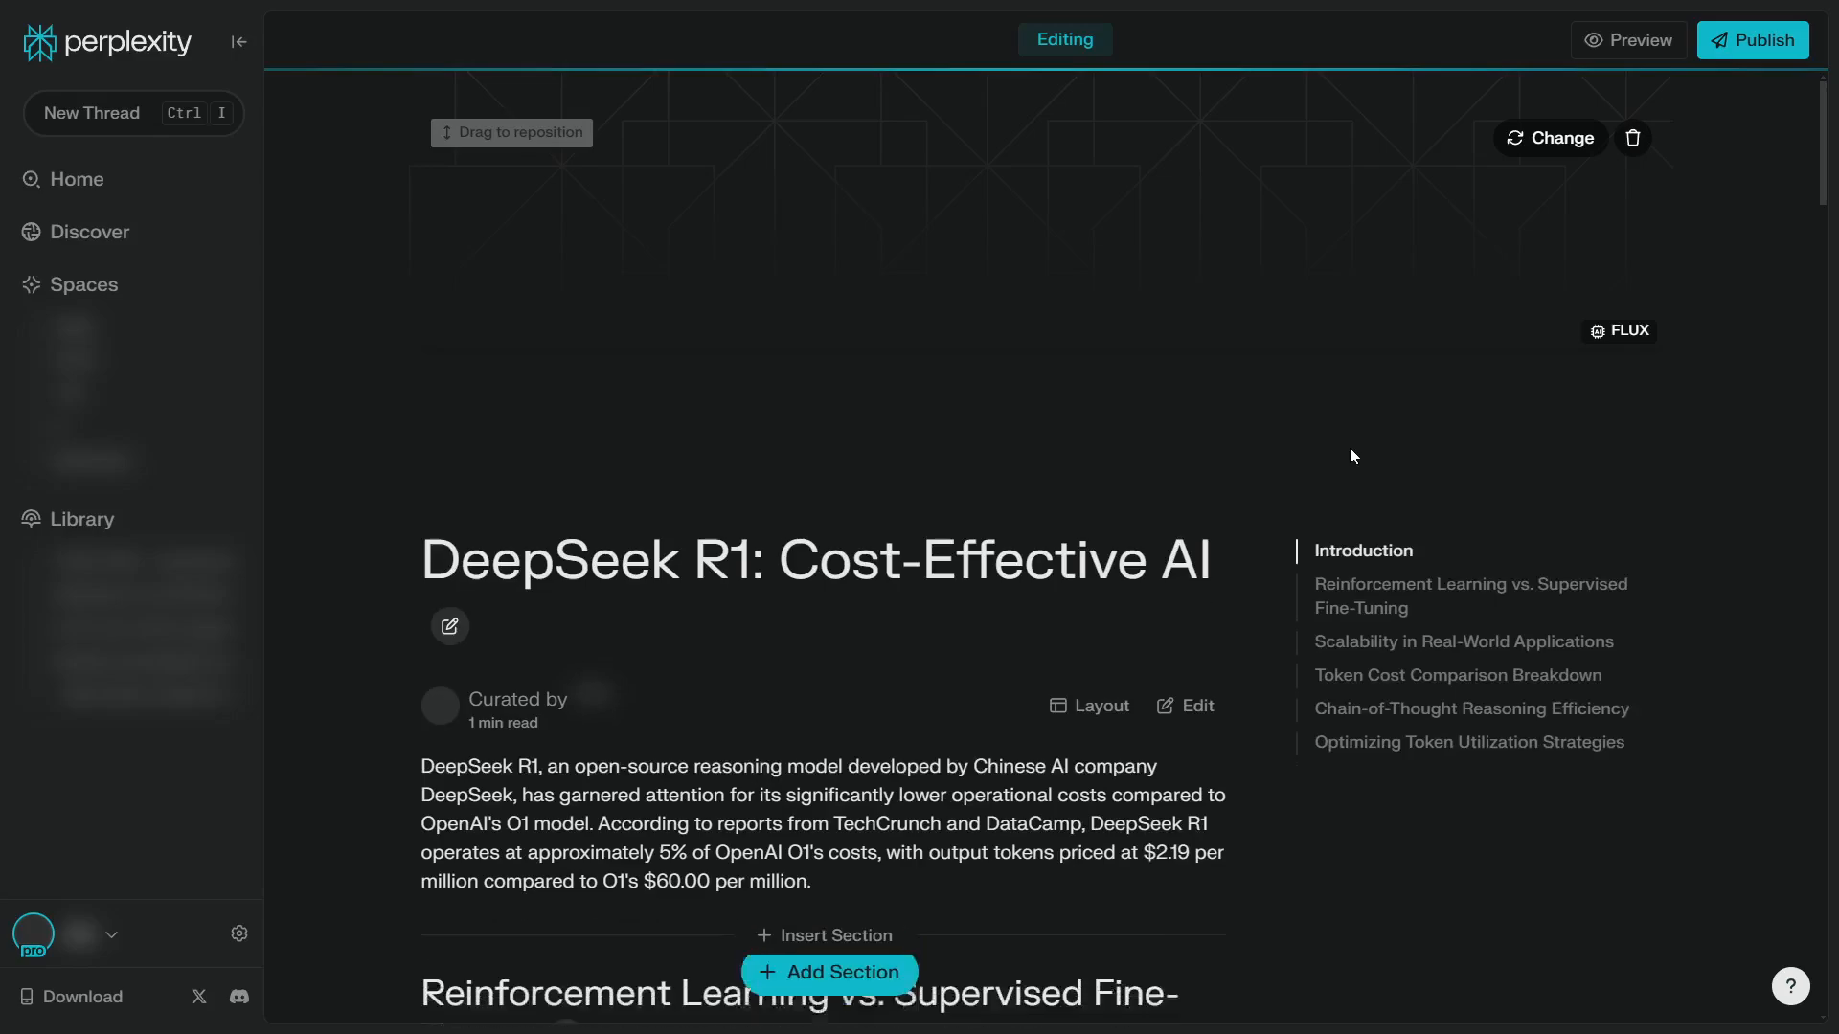
Replace the Page's cover with the suggested R1 chip image from linkedin.com and shift it slightly upward within the frame
click(1561, 138)
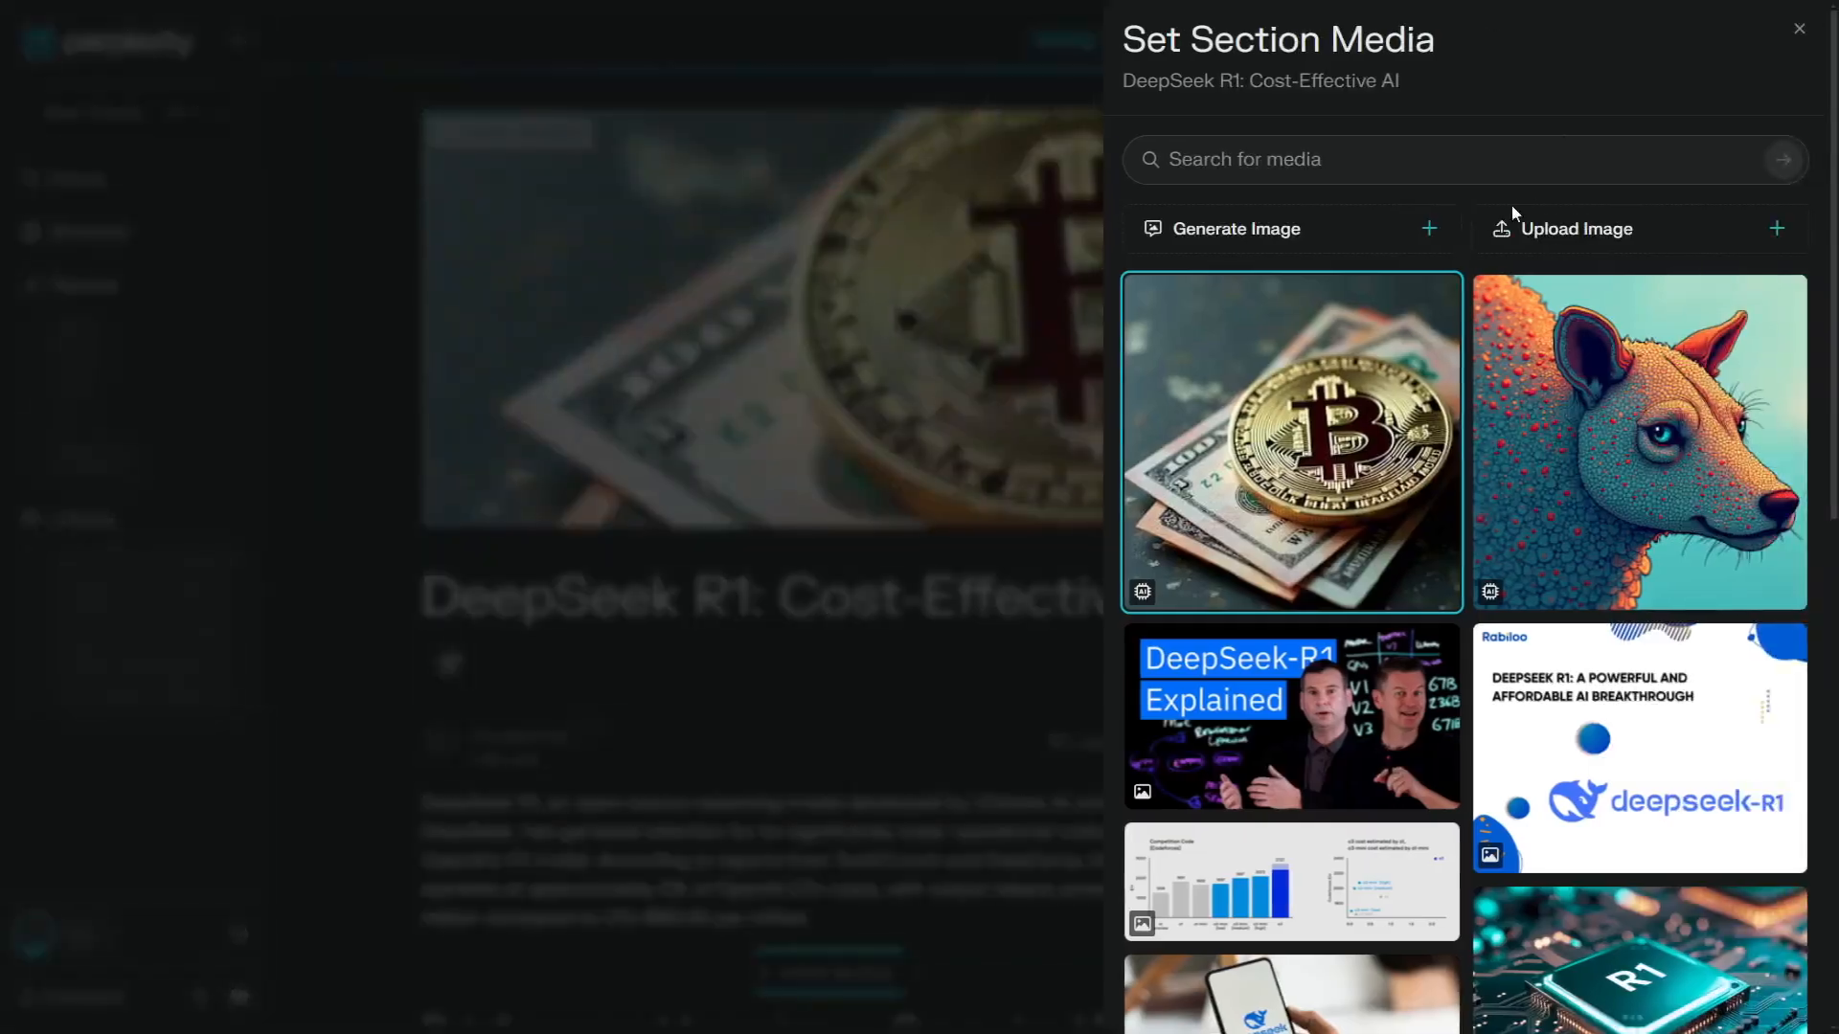
scroll(1345, 477, down, 6)
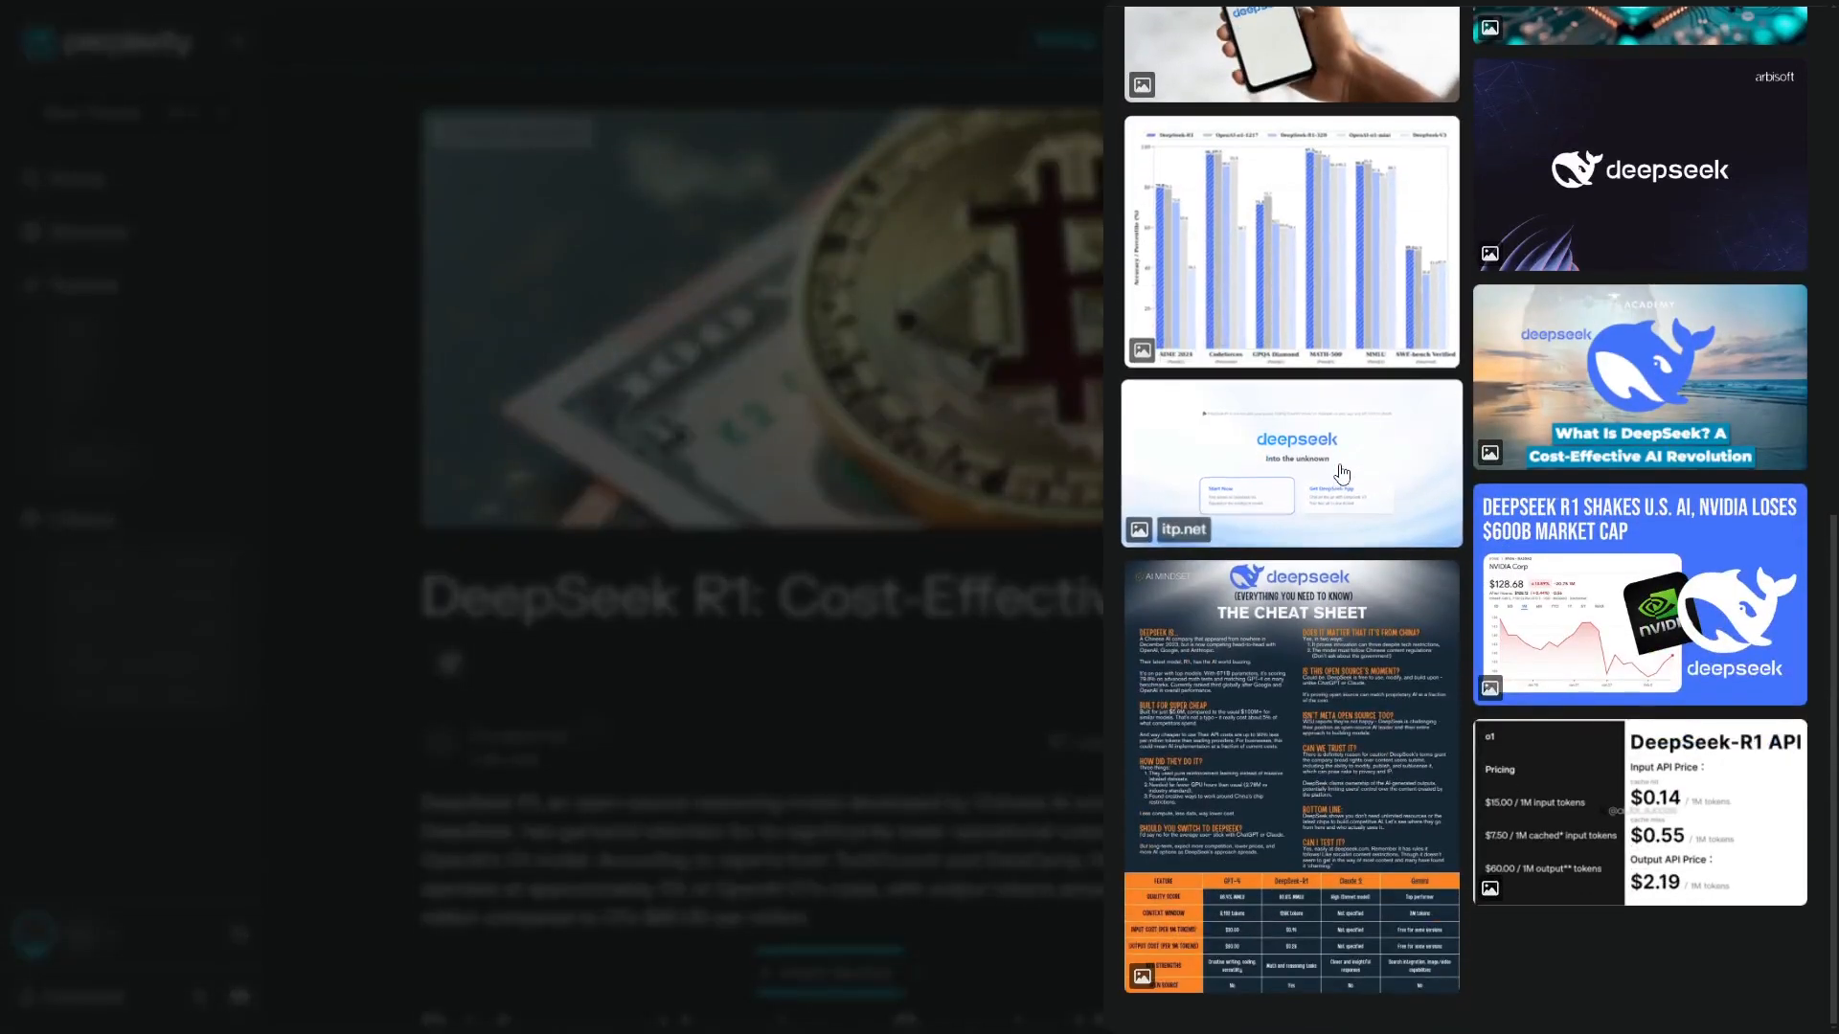
scroll(1341, 469, up, 7)
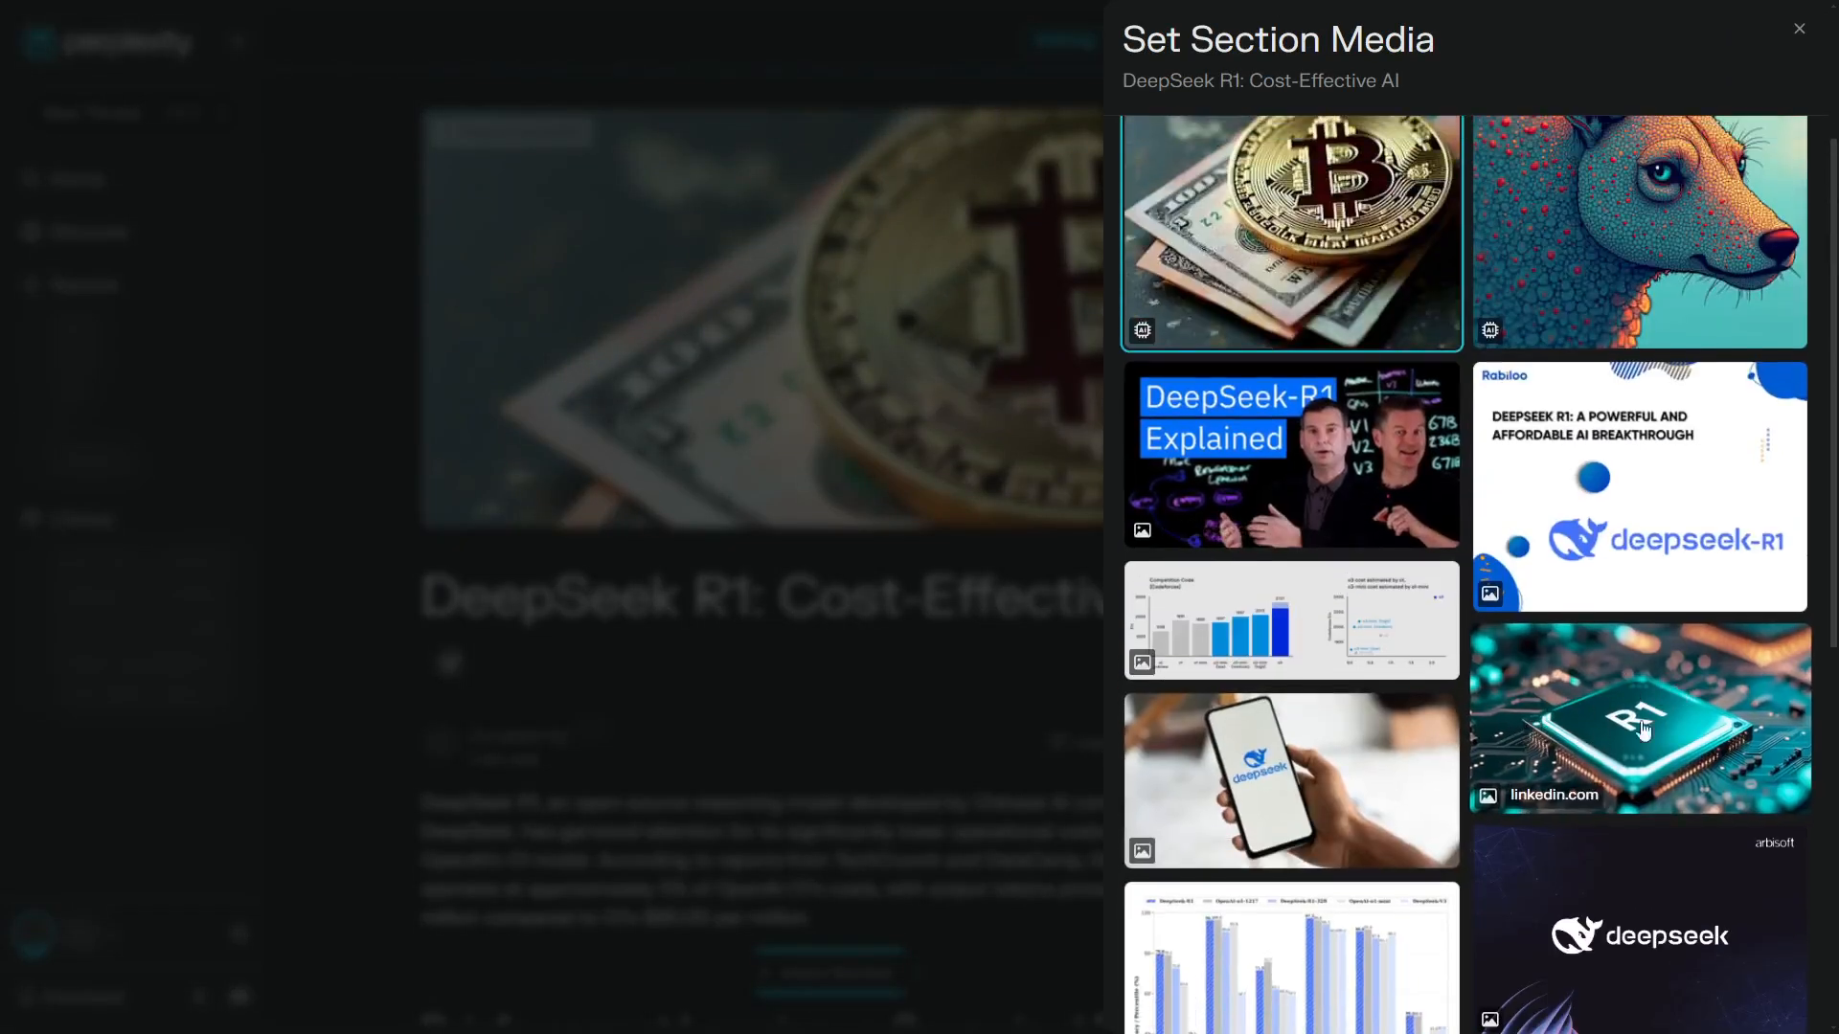
click(1644, 729)
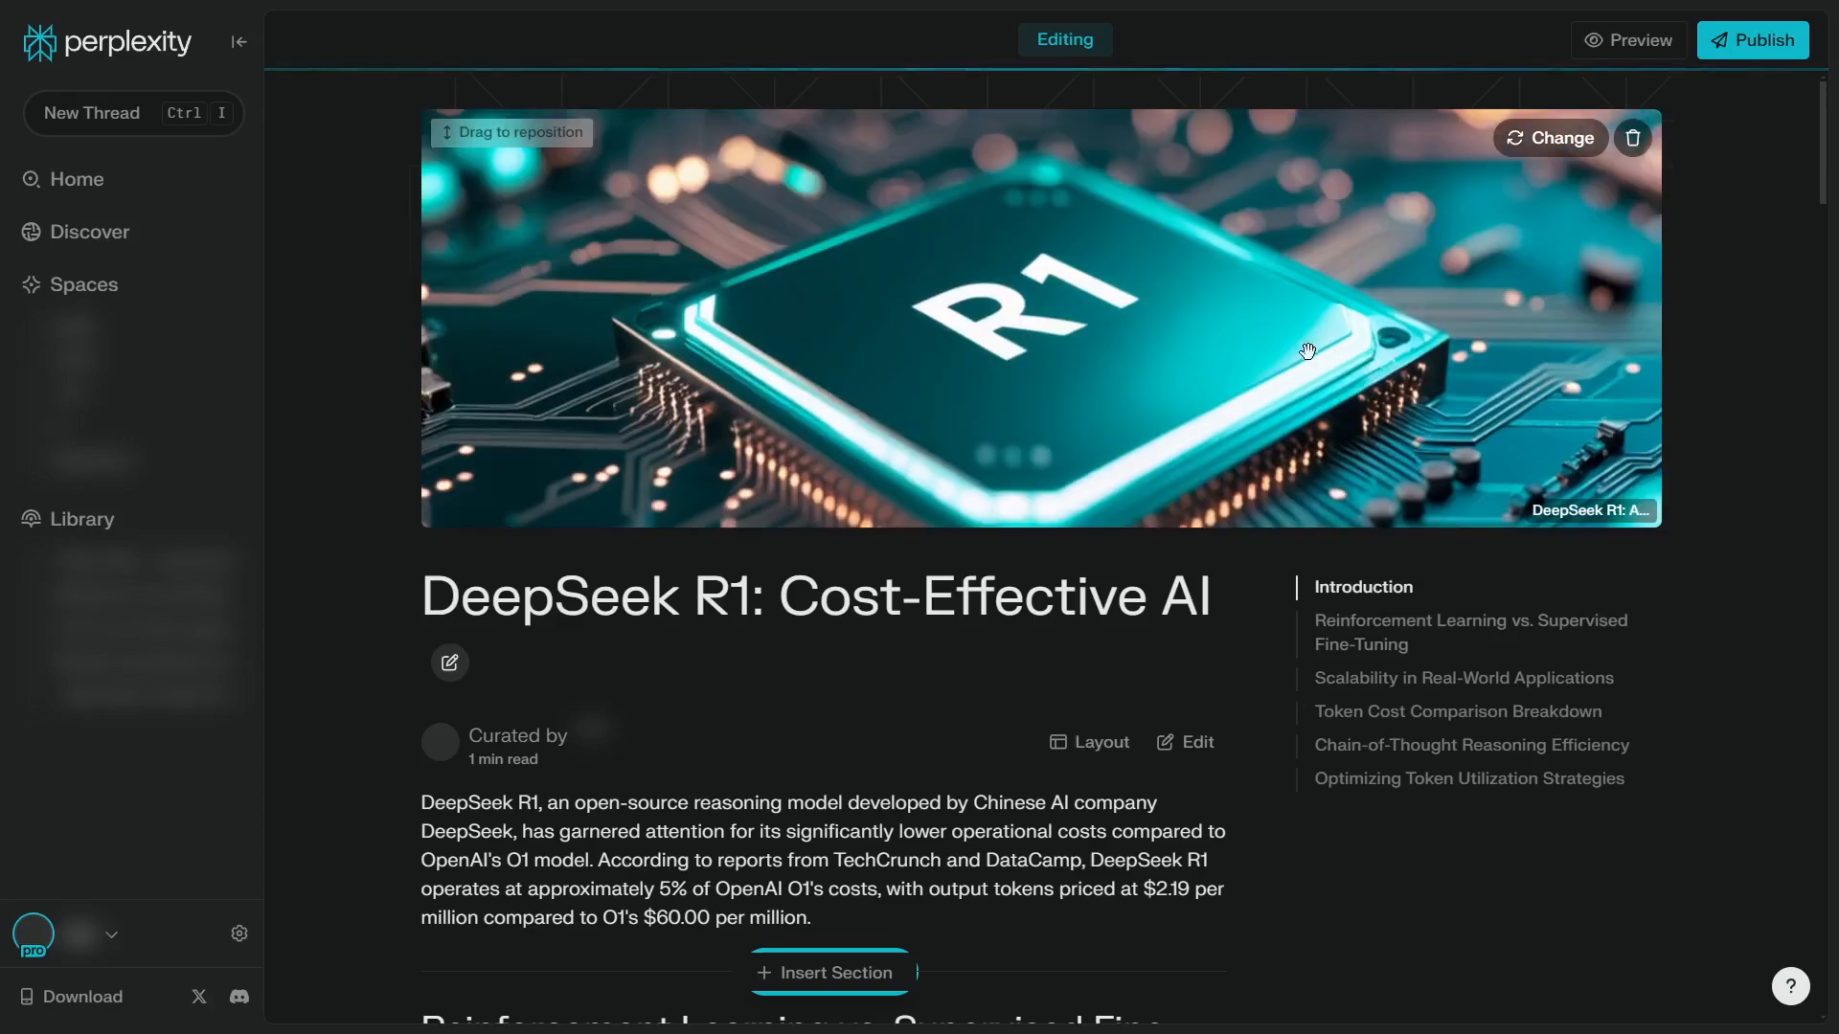
drag(1282, 377, 1250, 309)
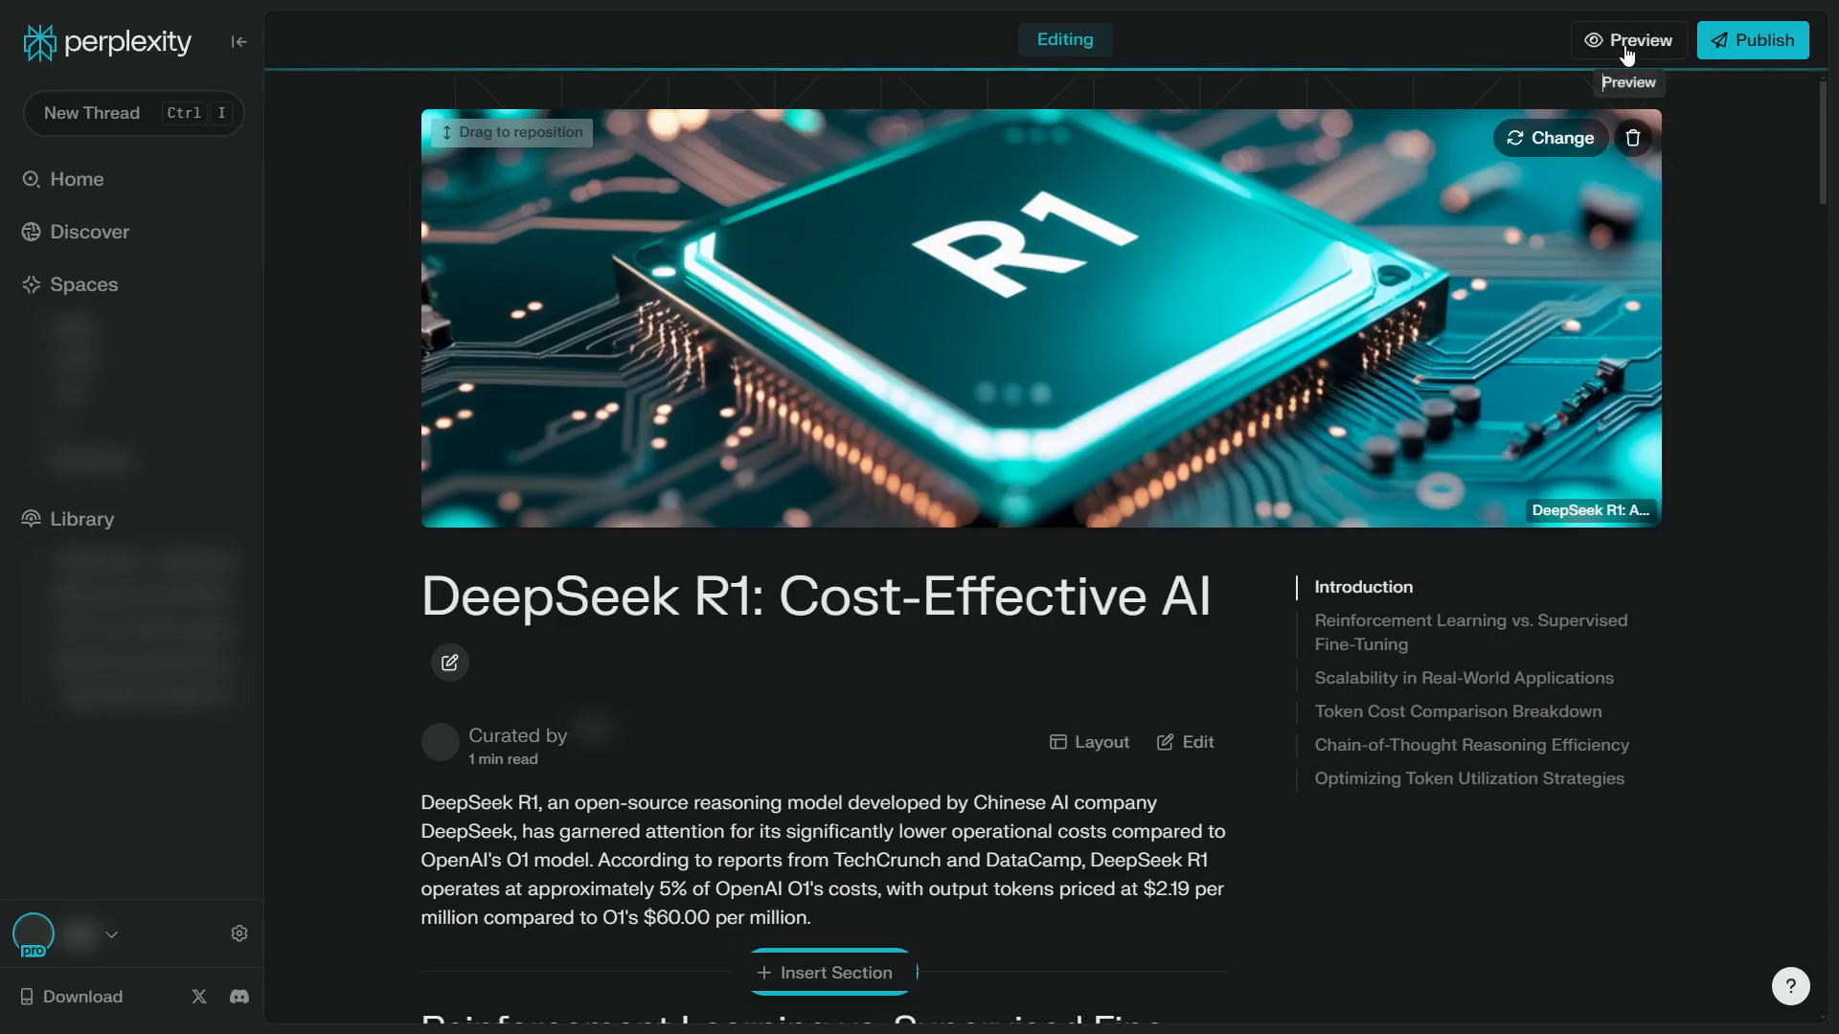
Publish the Page, copy its share link and close the publication dialog
click(1763, 43)
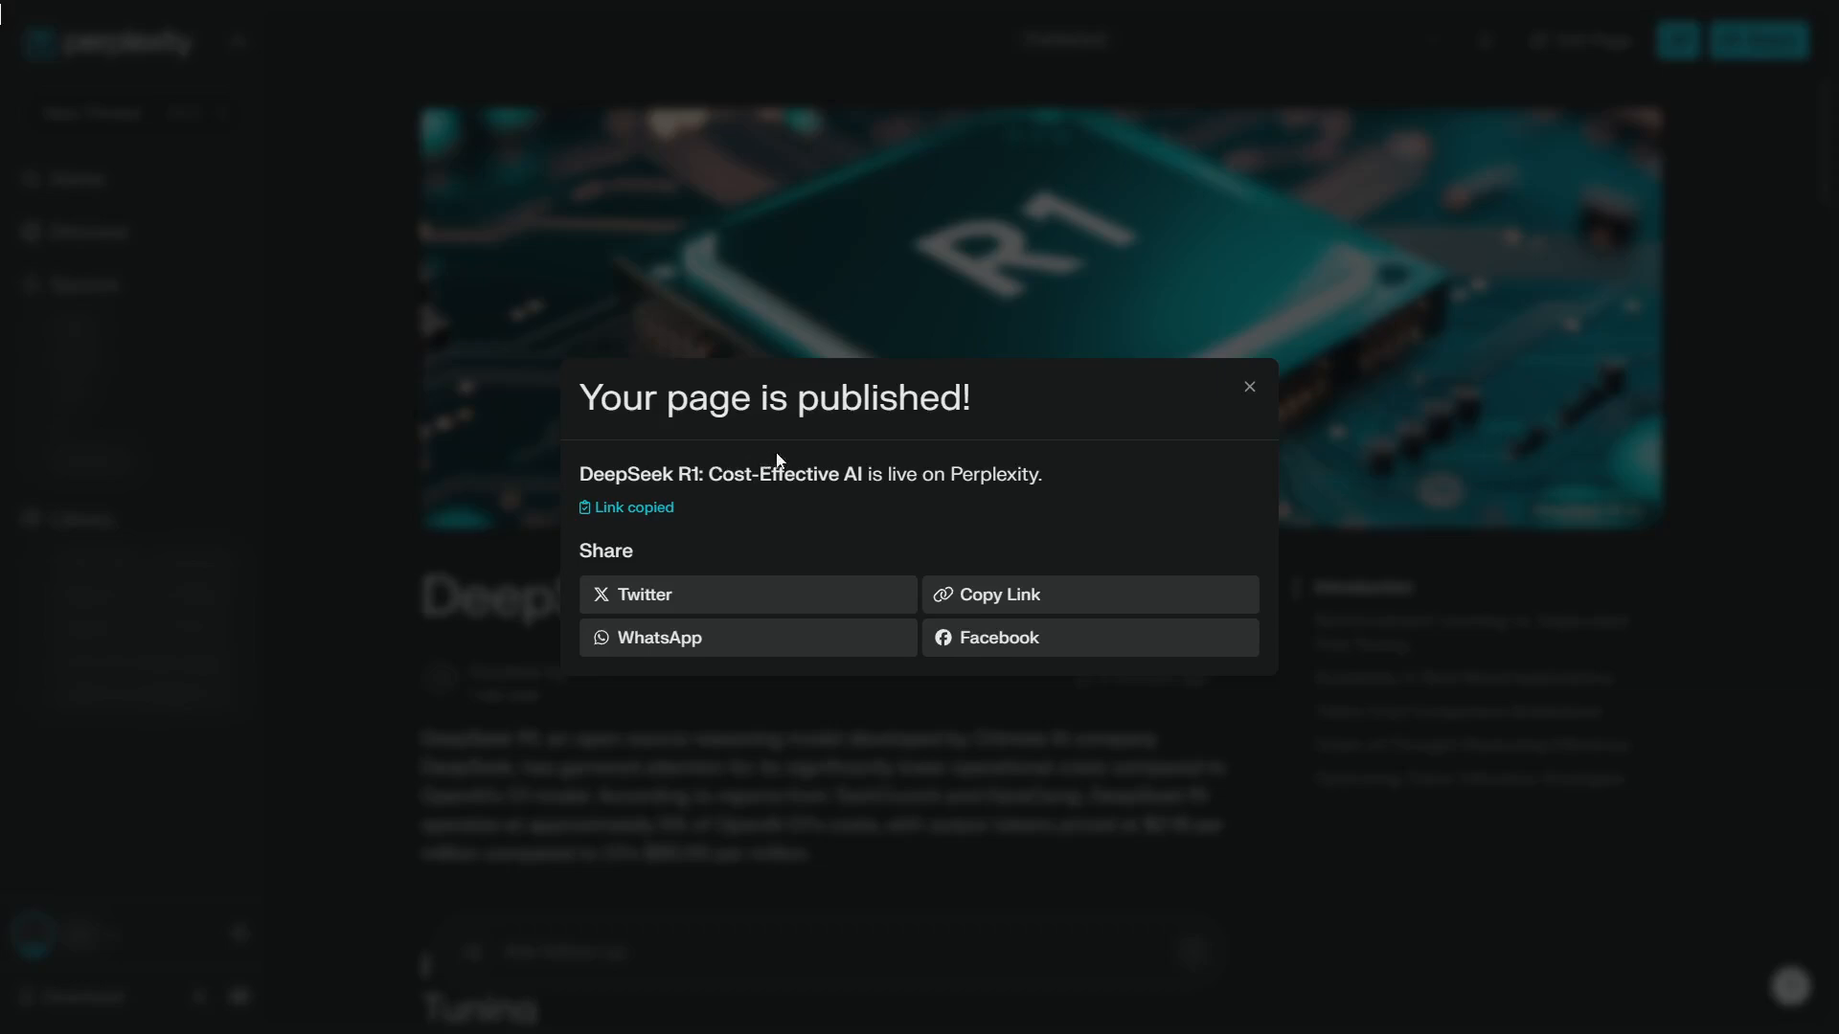
click(997, 593)
click(1250, 387)
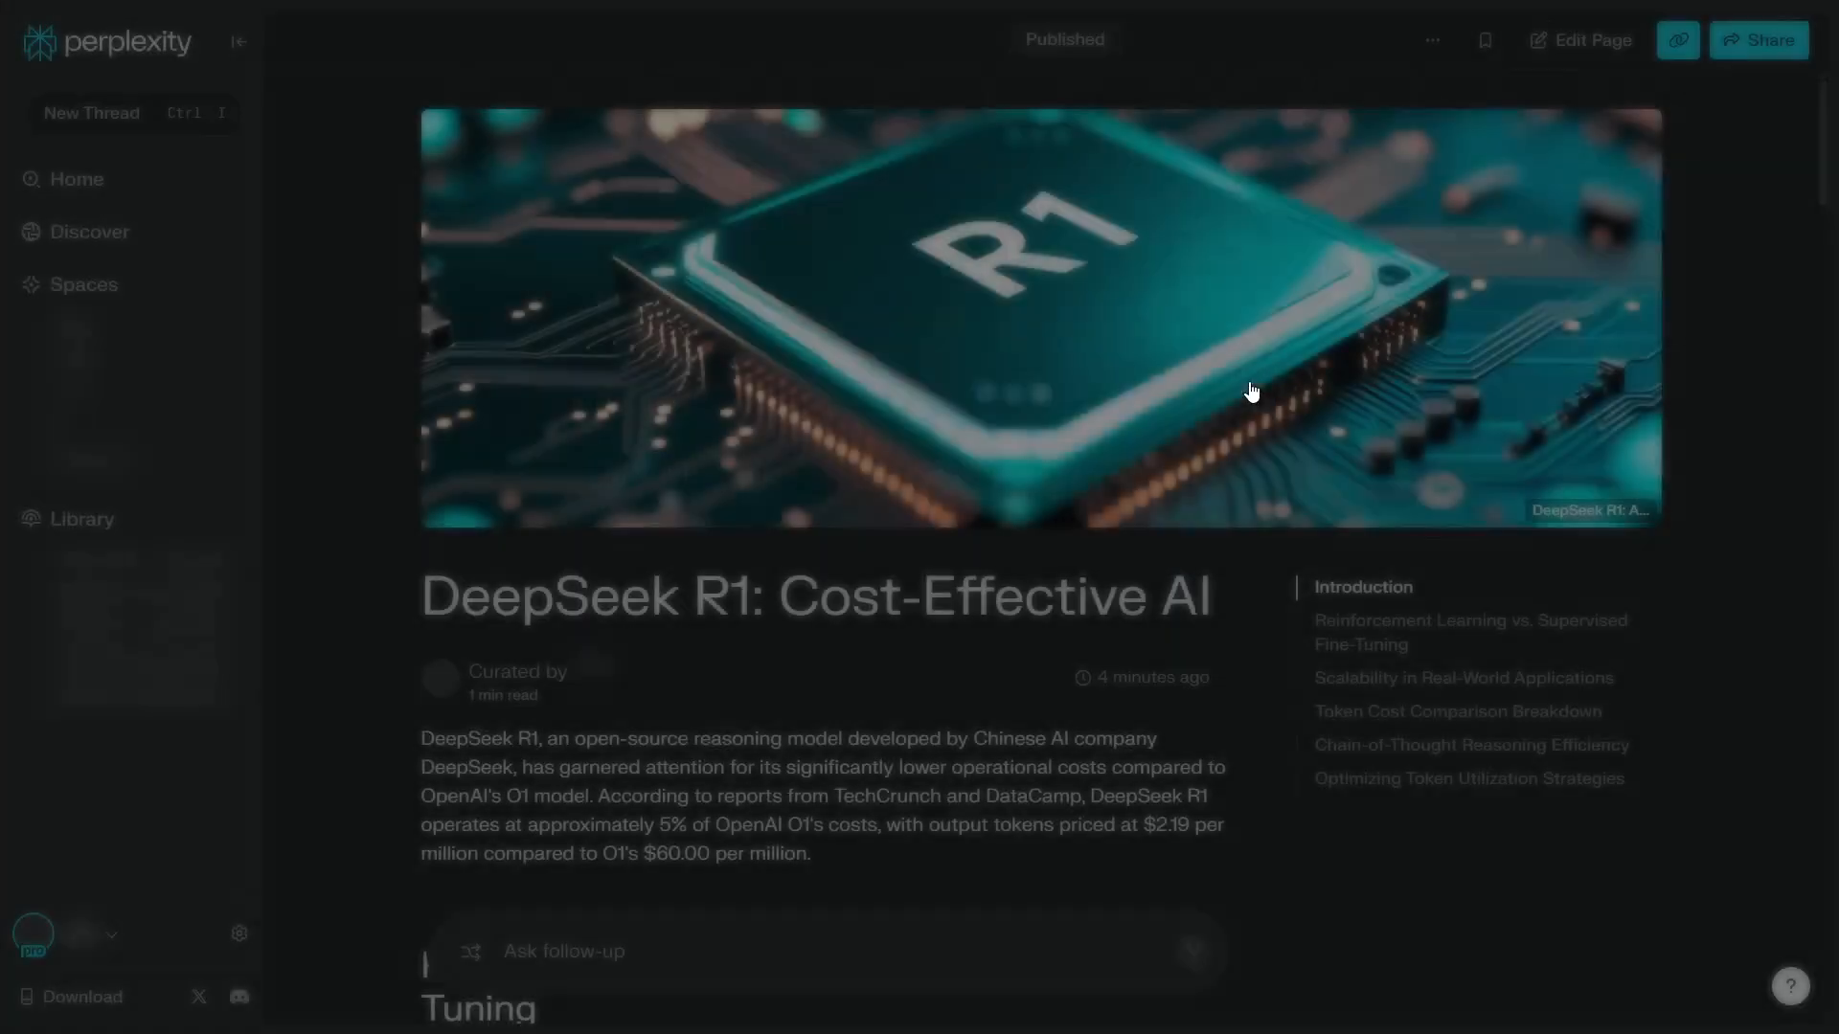
Open the copied Page link in a new browser tab and look through the published sections down to Chain-of-Thought Reasoning Efficiency
click(927, 48)
key(ctrl+t)
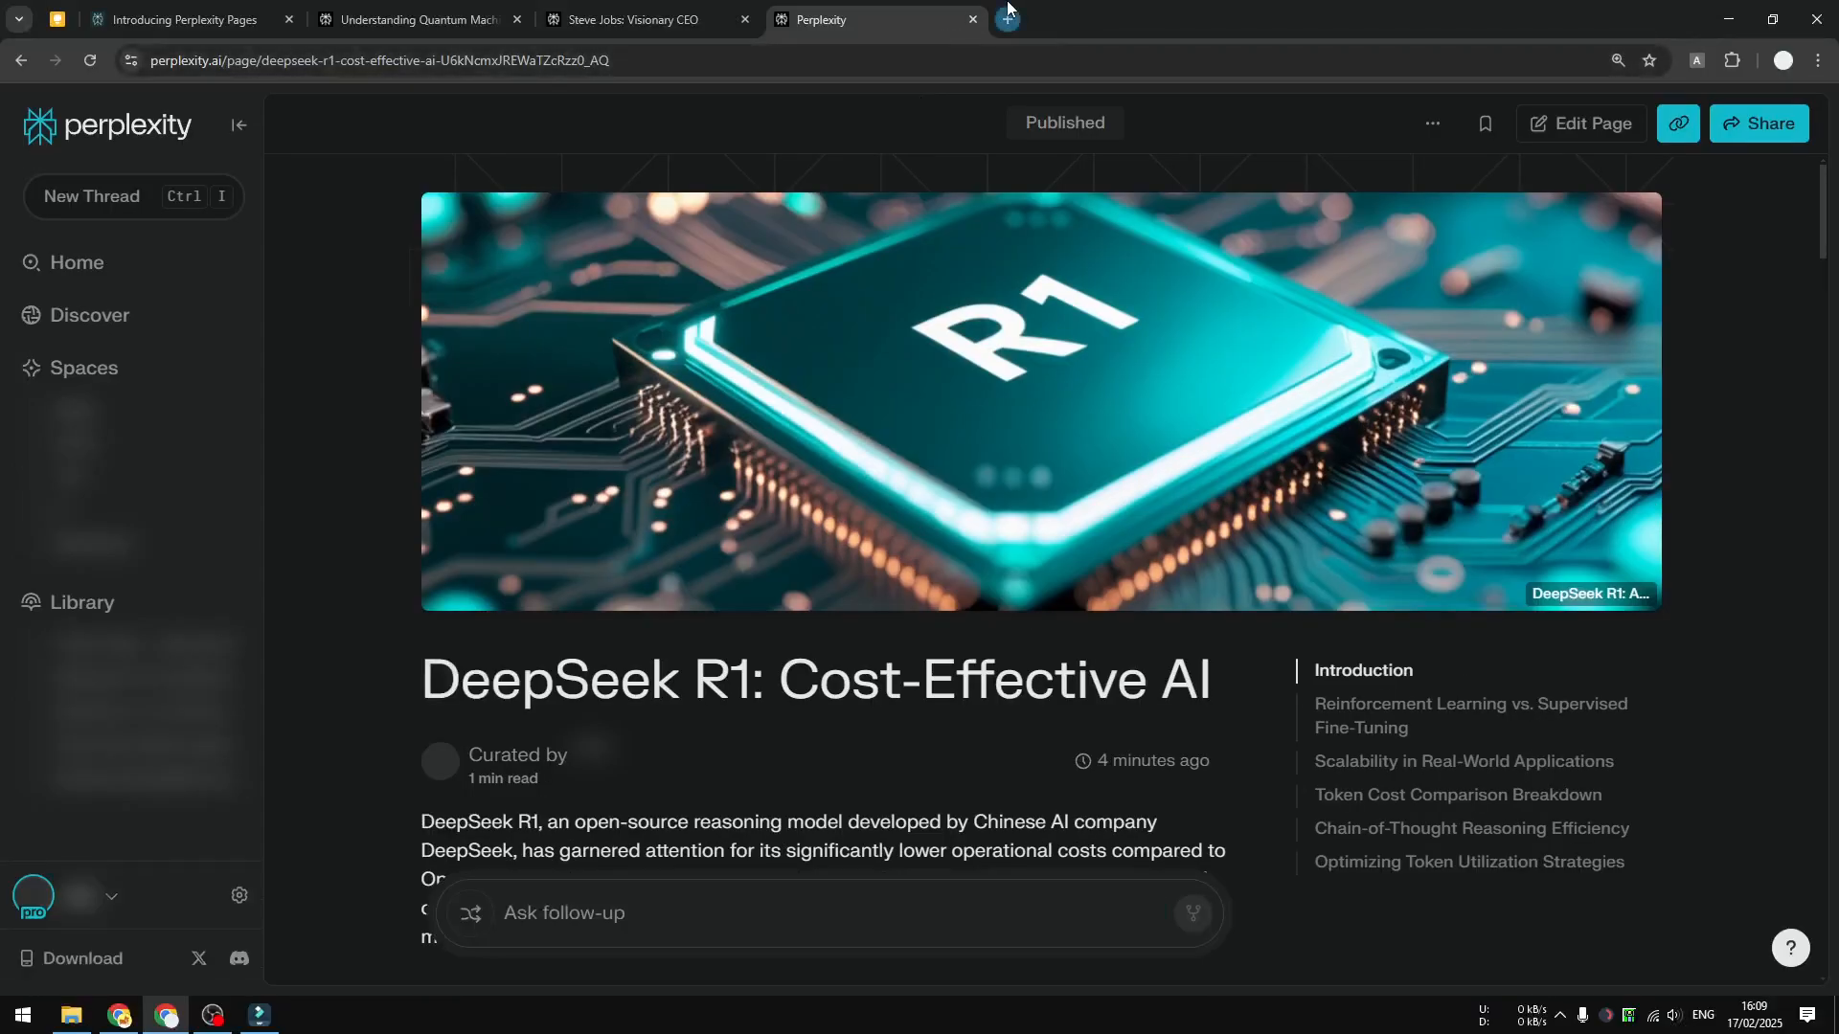
text(https://www.perplexity.ai/page/deepseek-r1-cost-effective-ai-U6kNcmxJREWaTZcRzz0_AQ)
key(Return)
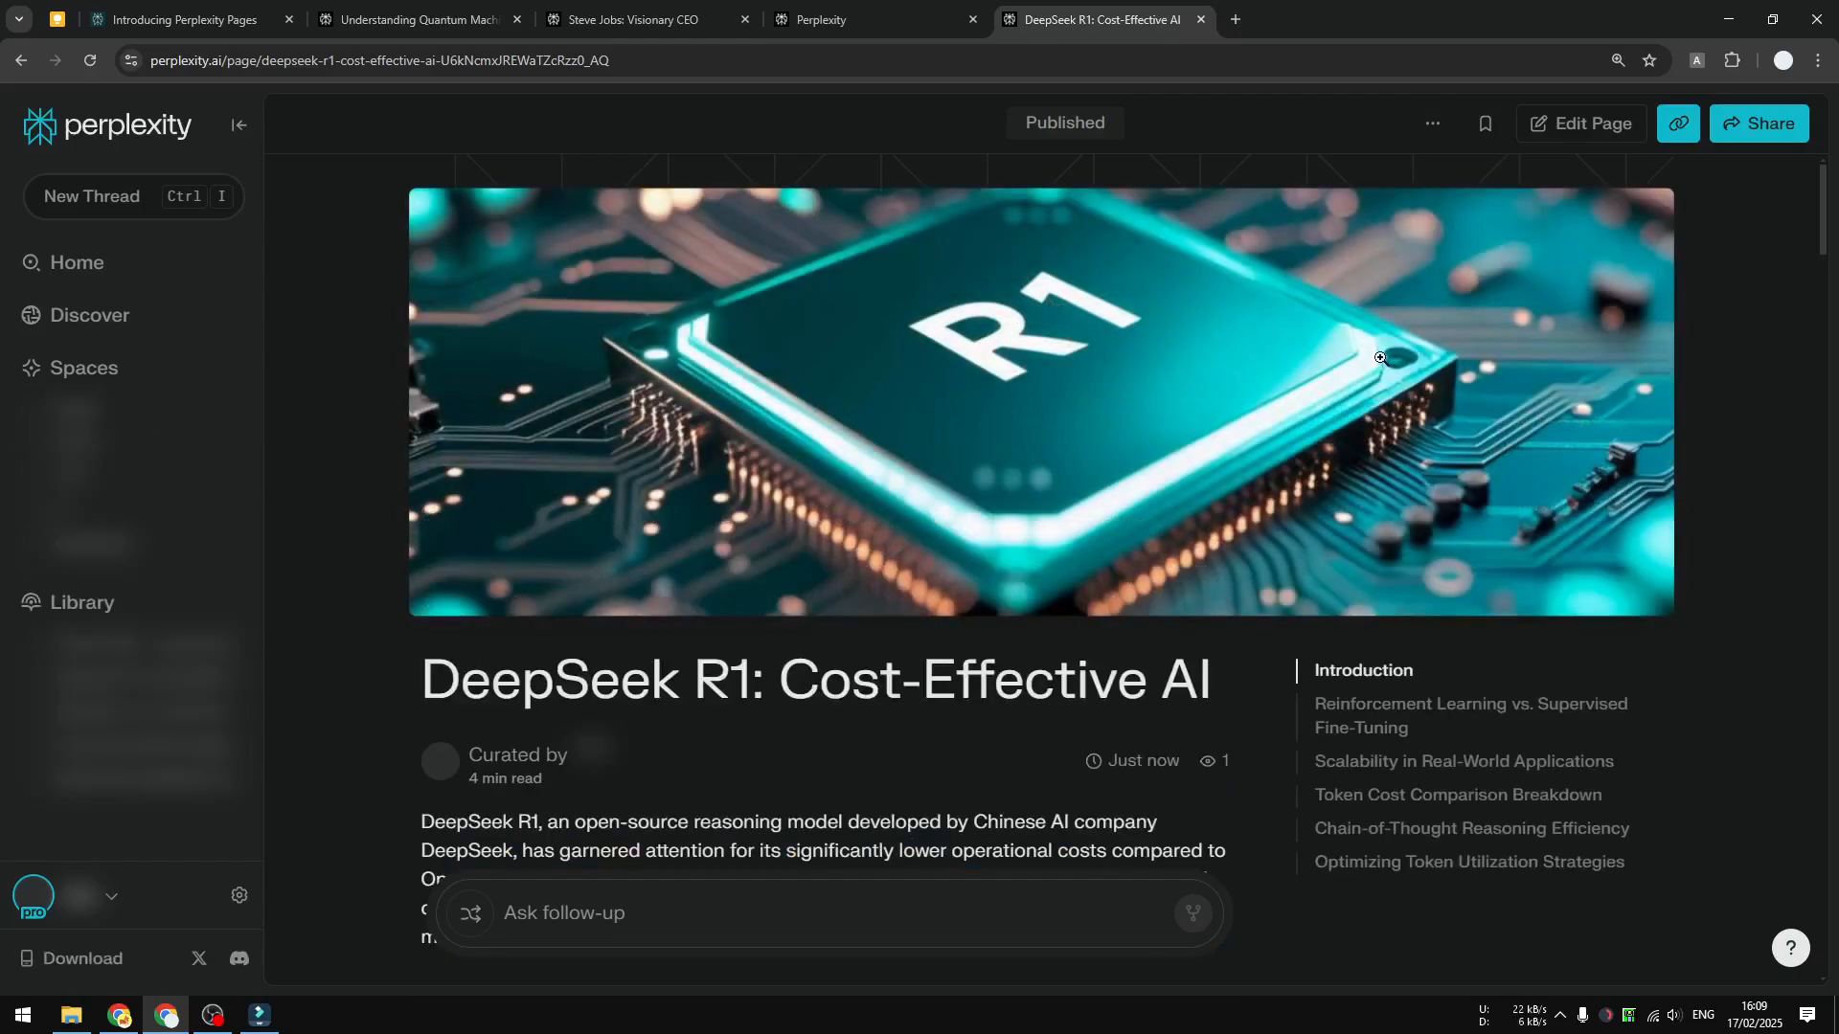
scroll(1058, 436, down, 7)
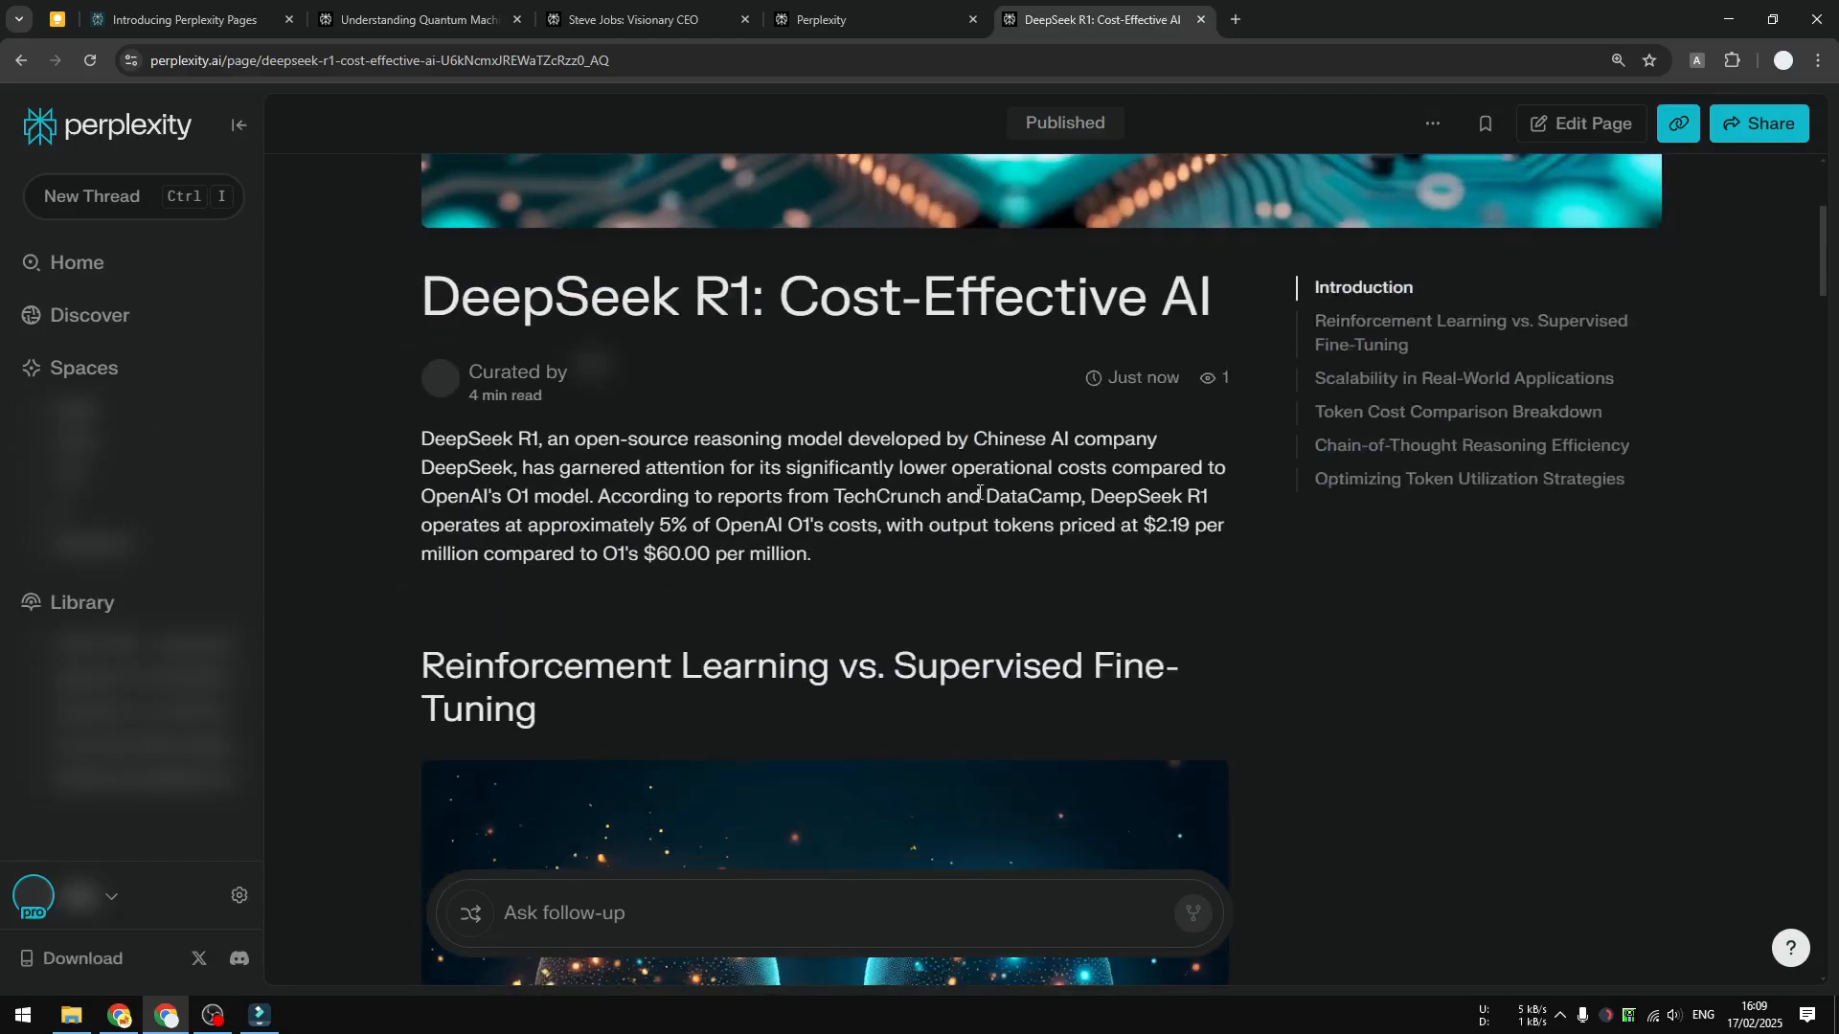
scroll(987, 470, down, 5)
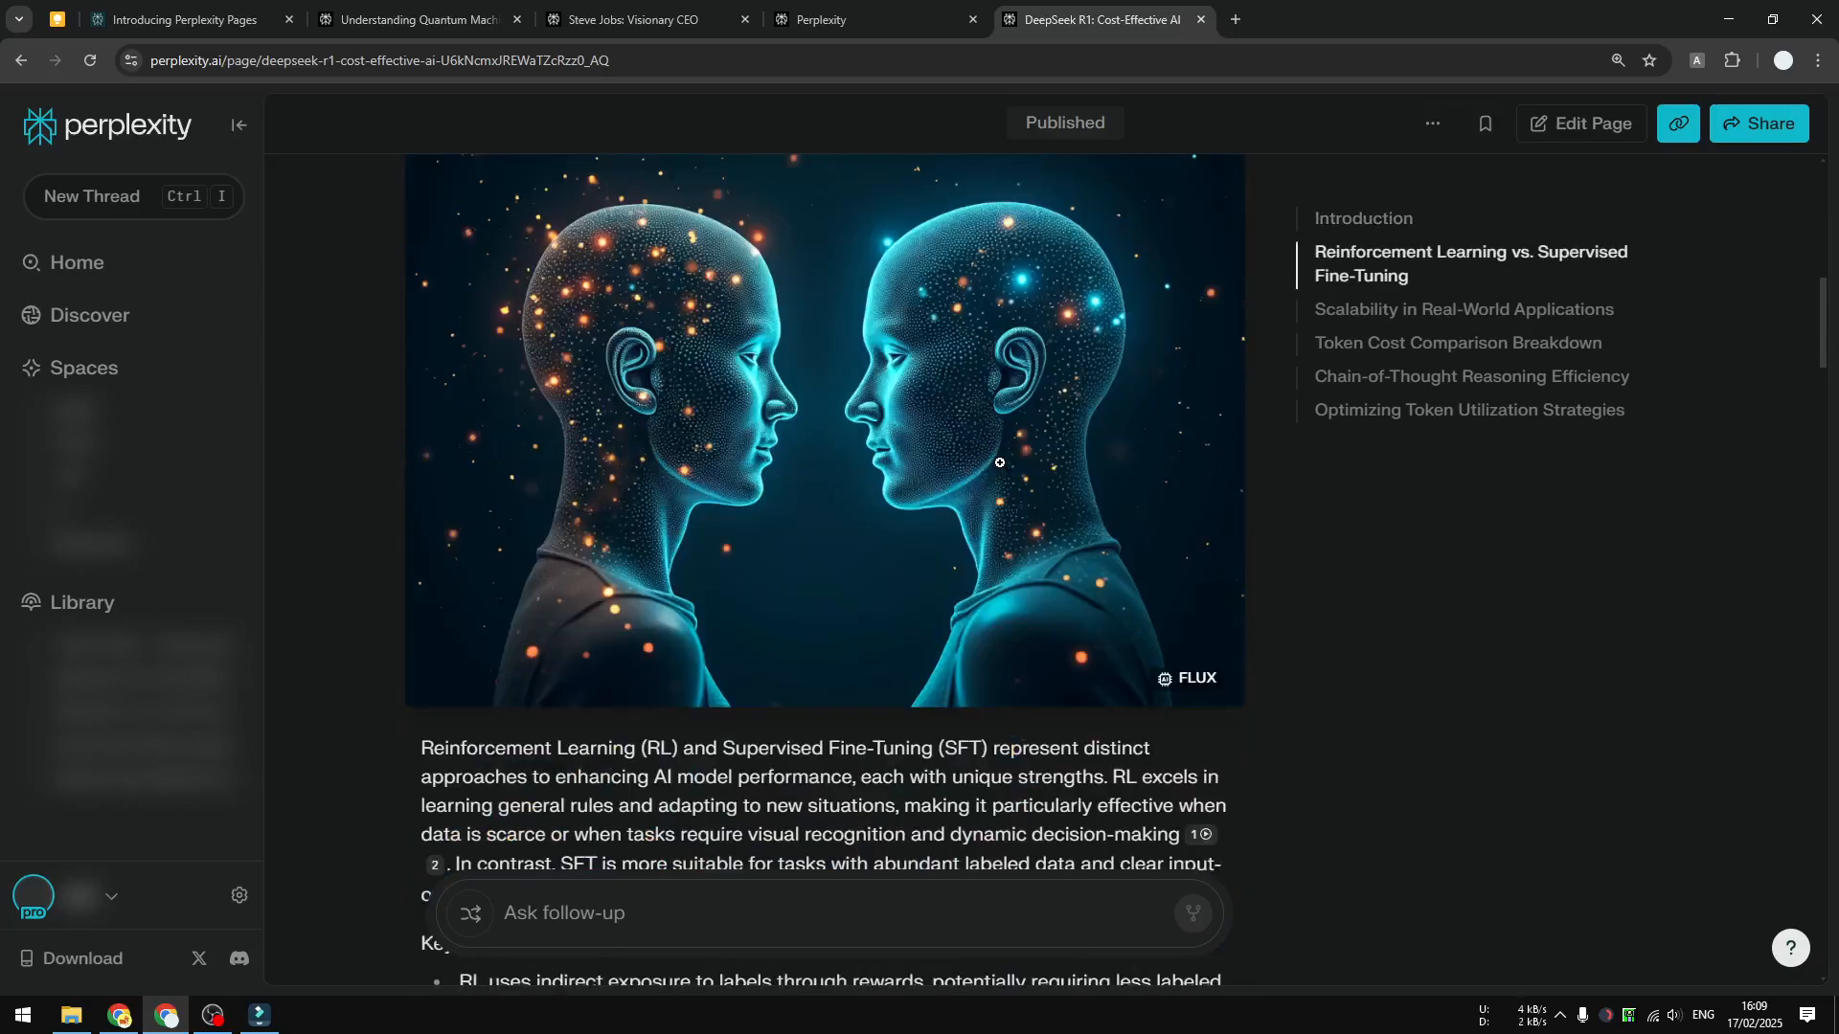
scroll(999, 433, down, 18)
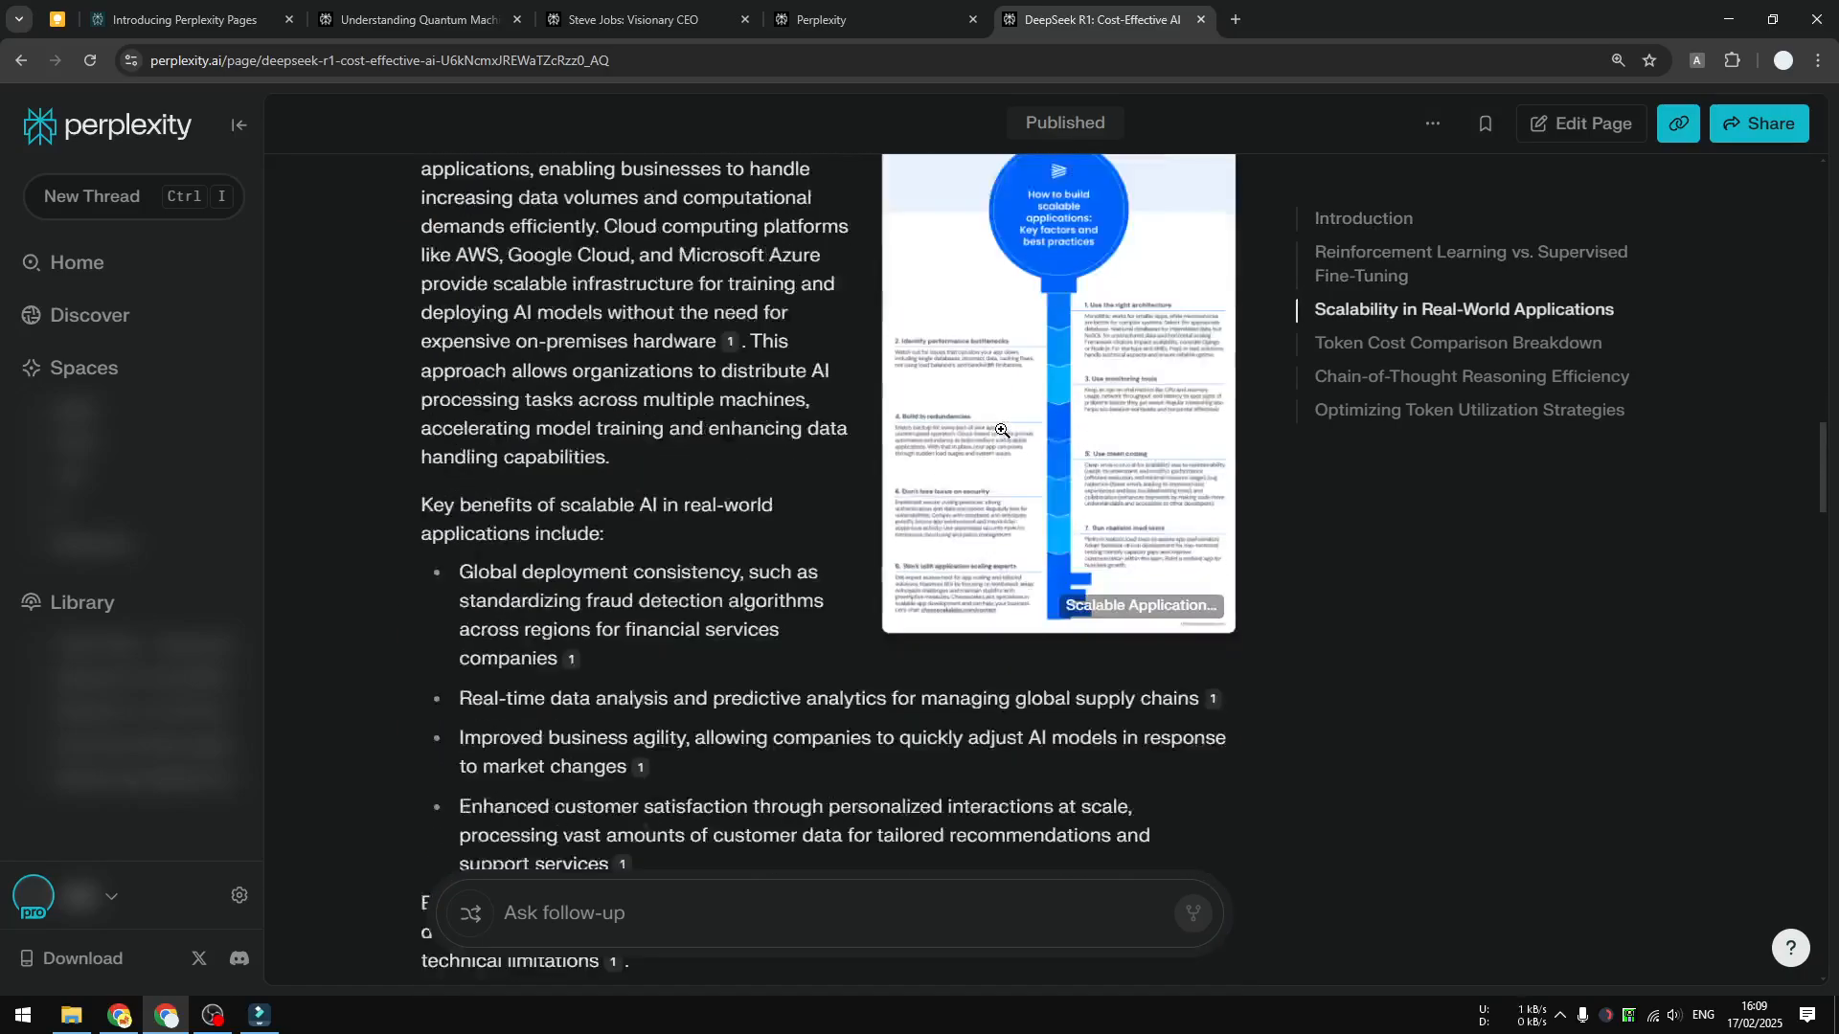
scroll(1080, 436, down, 6)
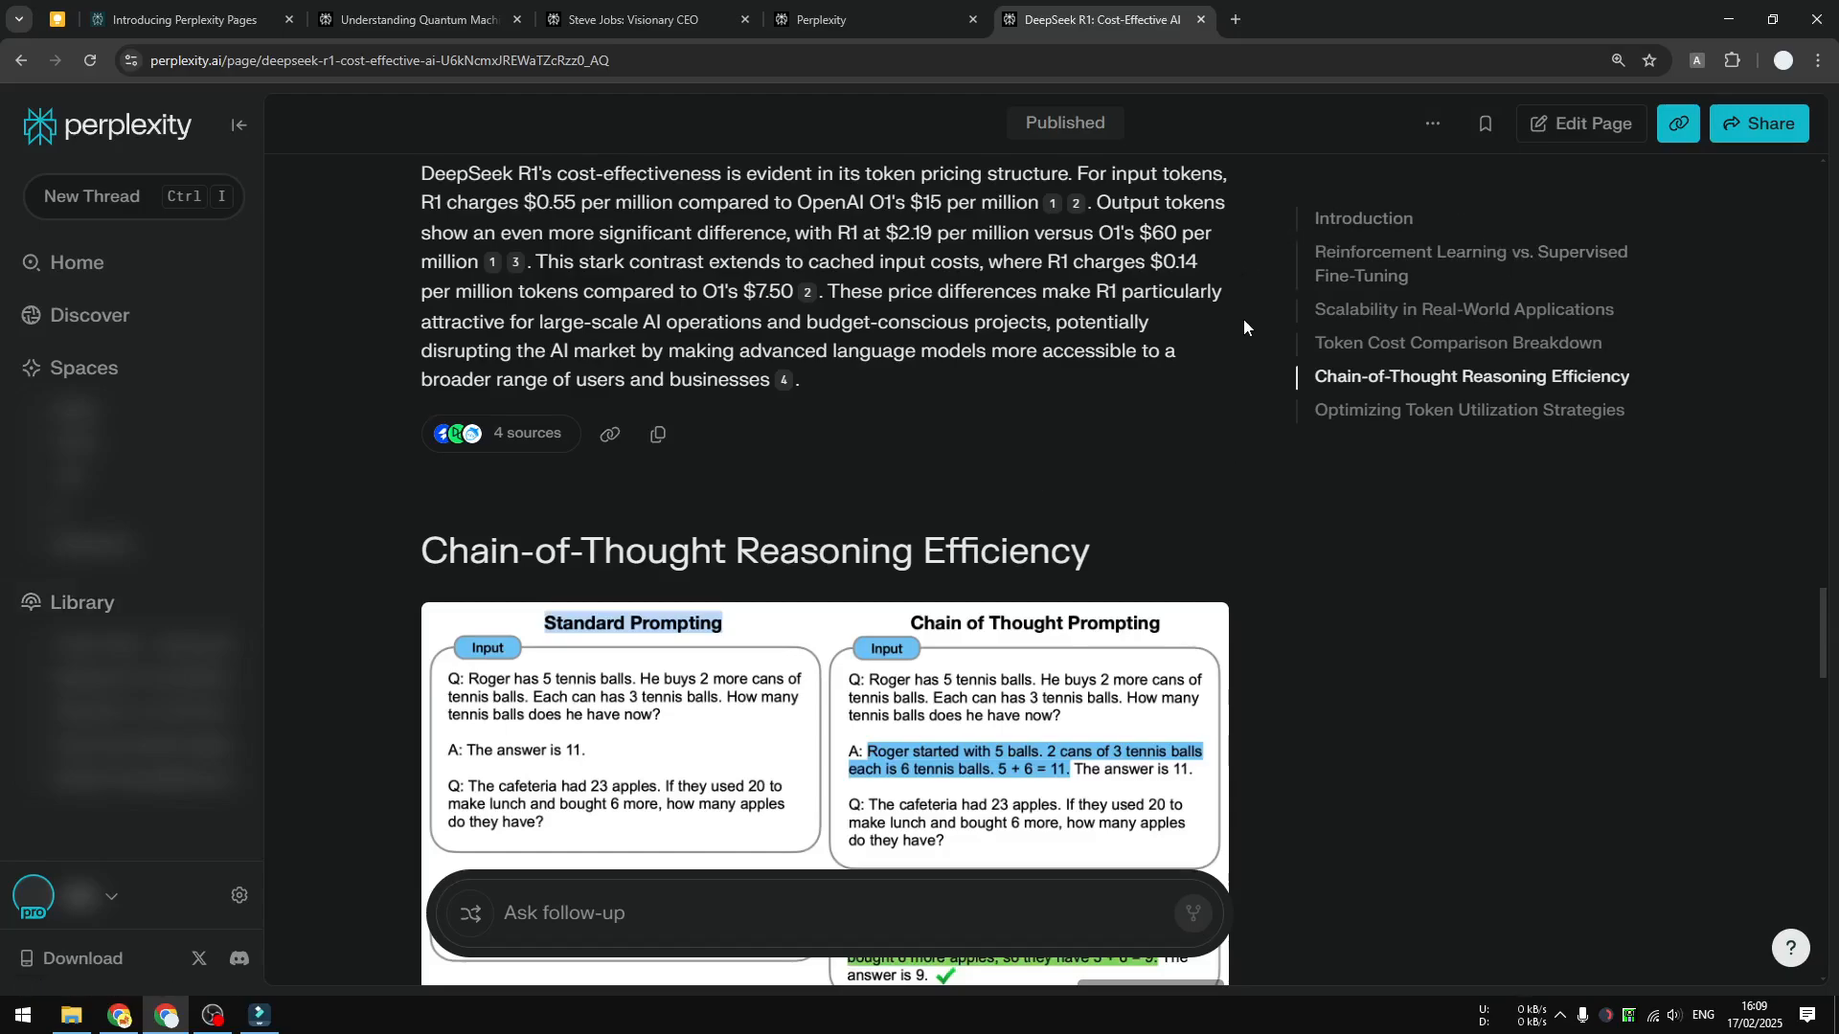
Reopen the published Page for editing and look over its editable sections, the new-section form at the end and the cover
click(1576, 125)
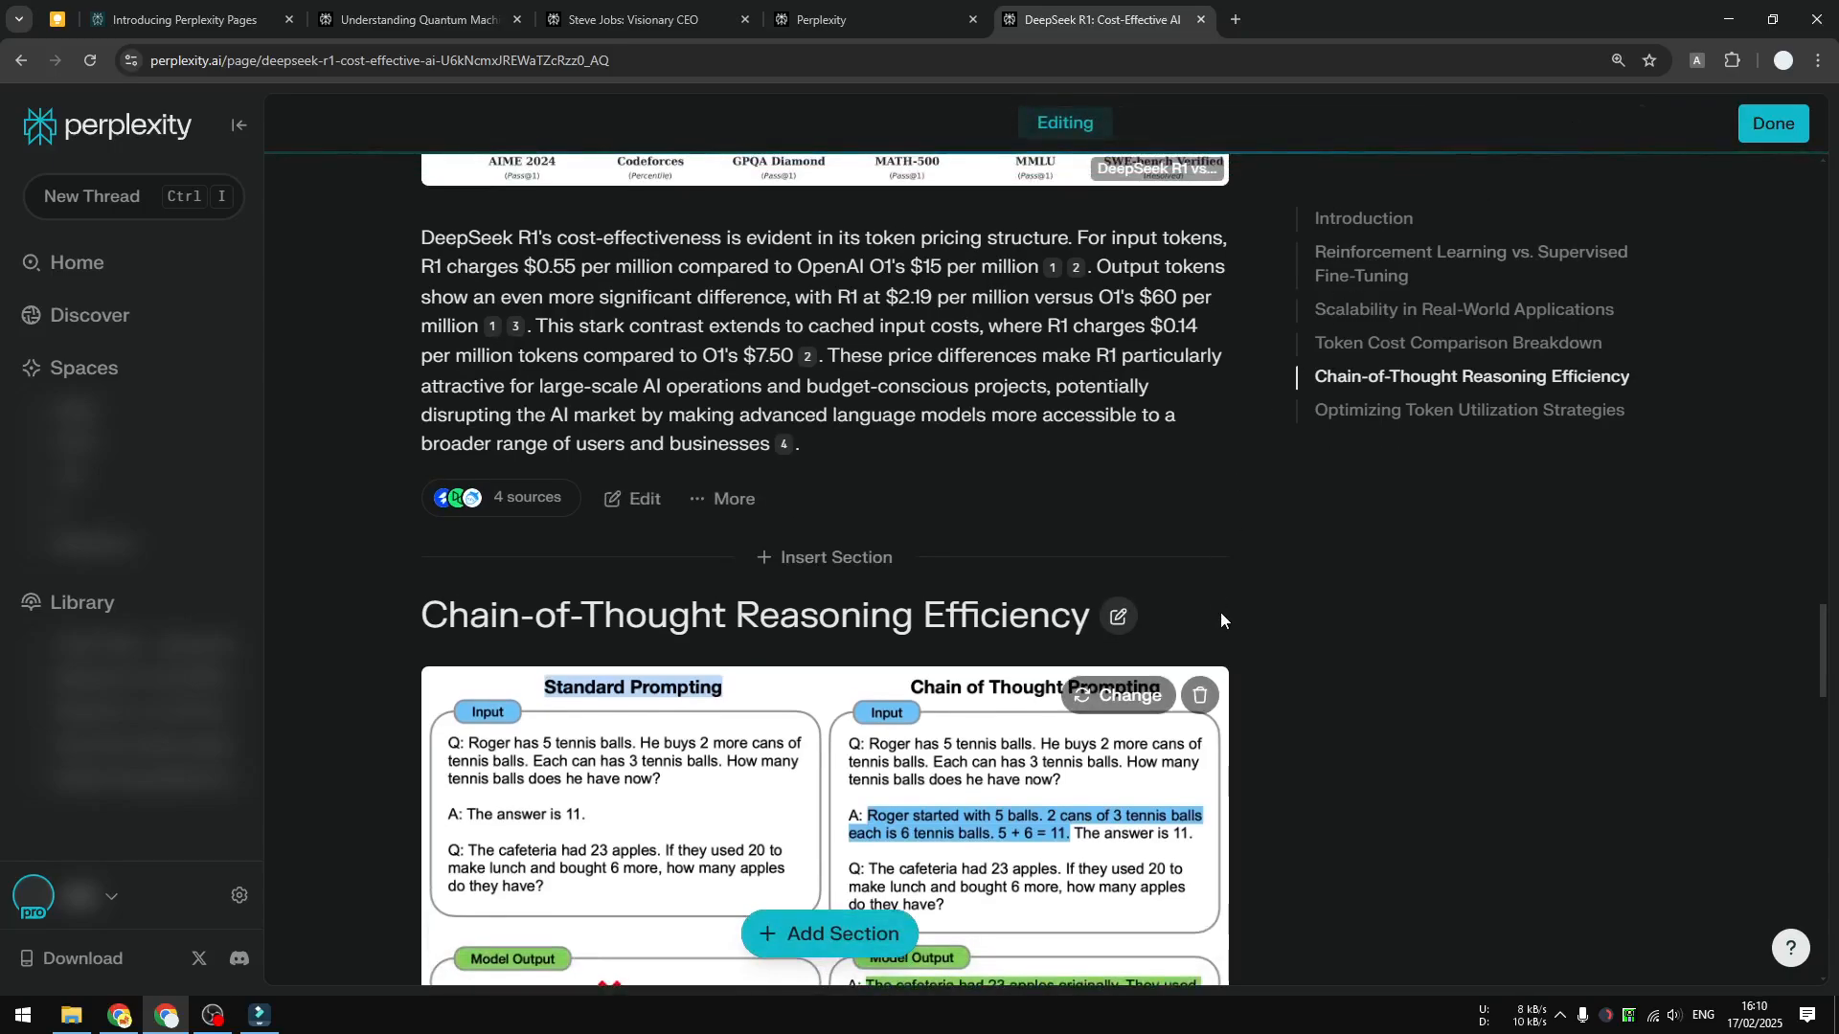
scroll(1220, 620, down, 15)
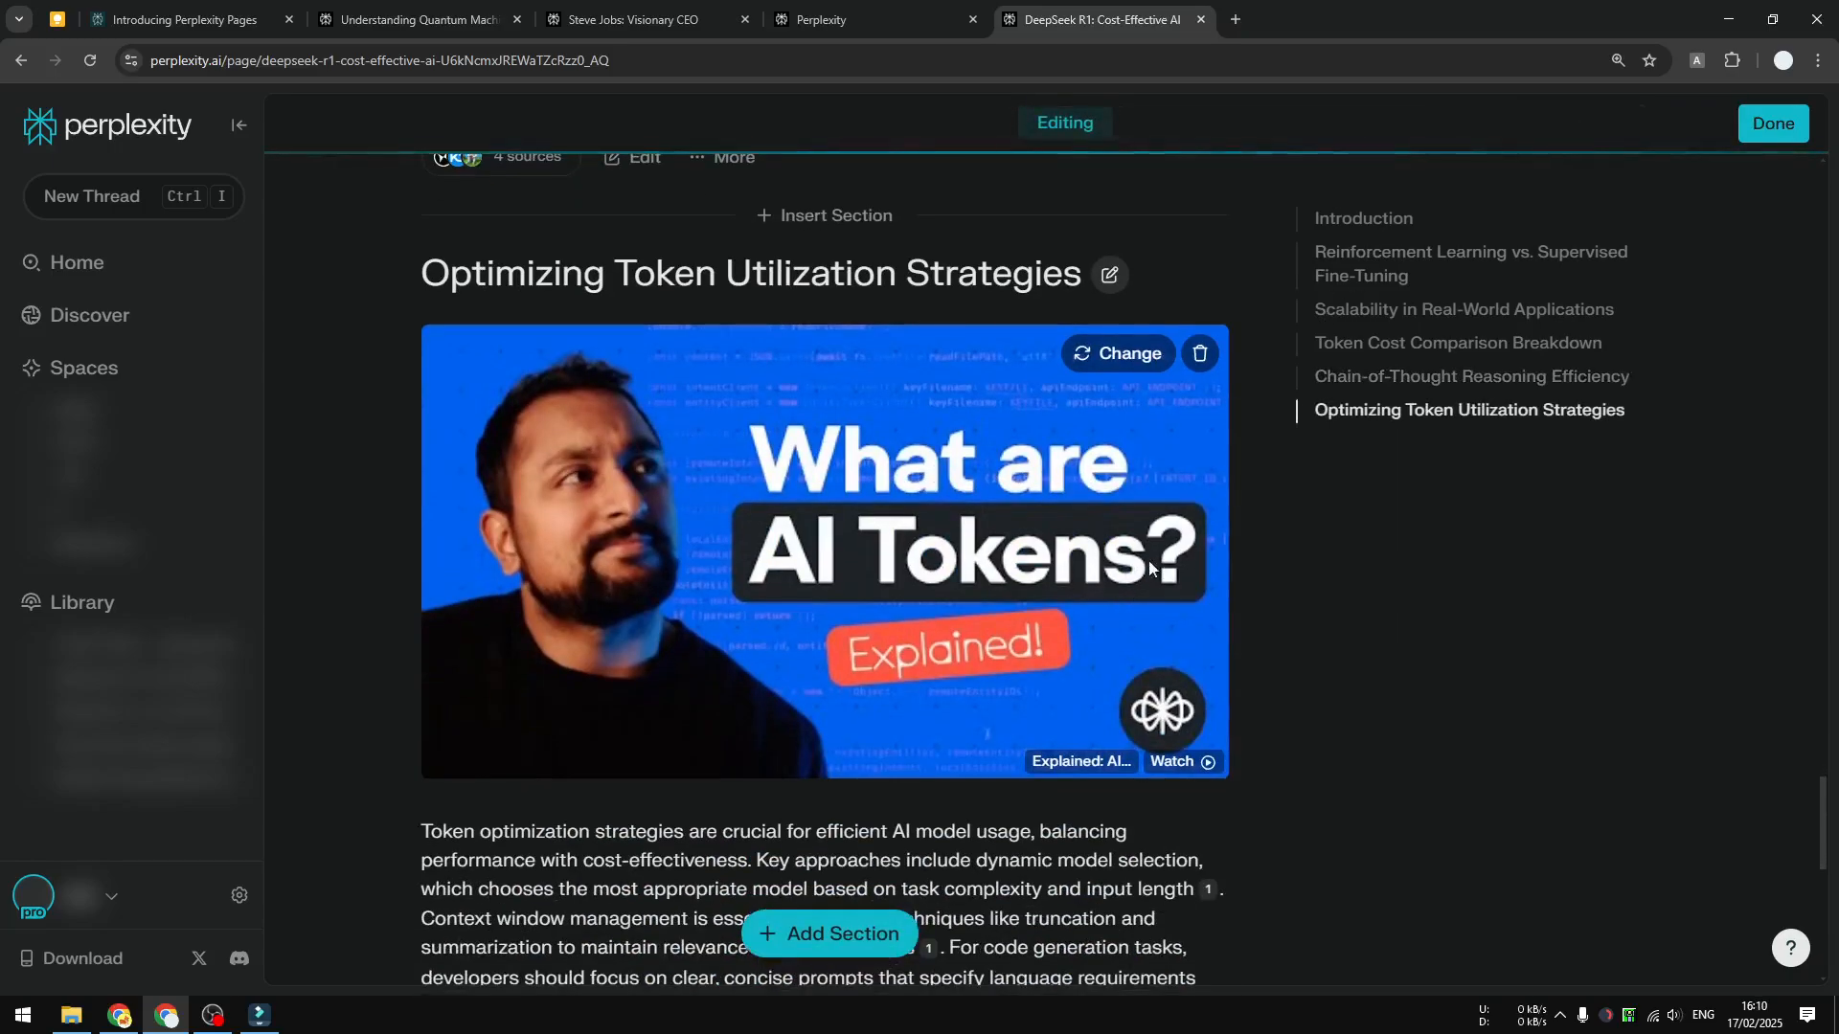
scroll(1149, 567, down, 8)
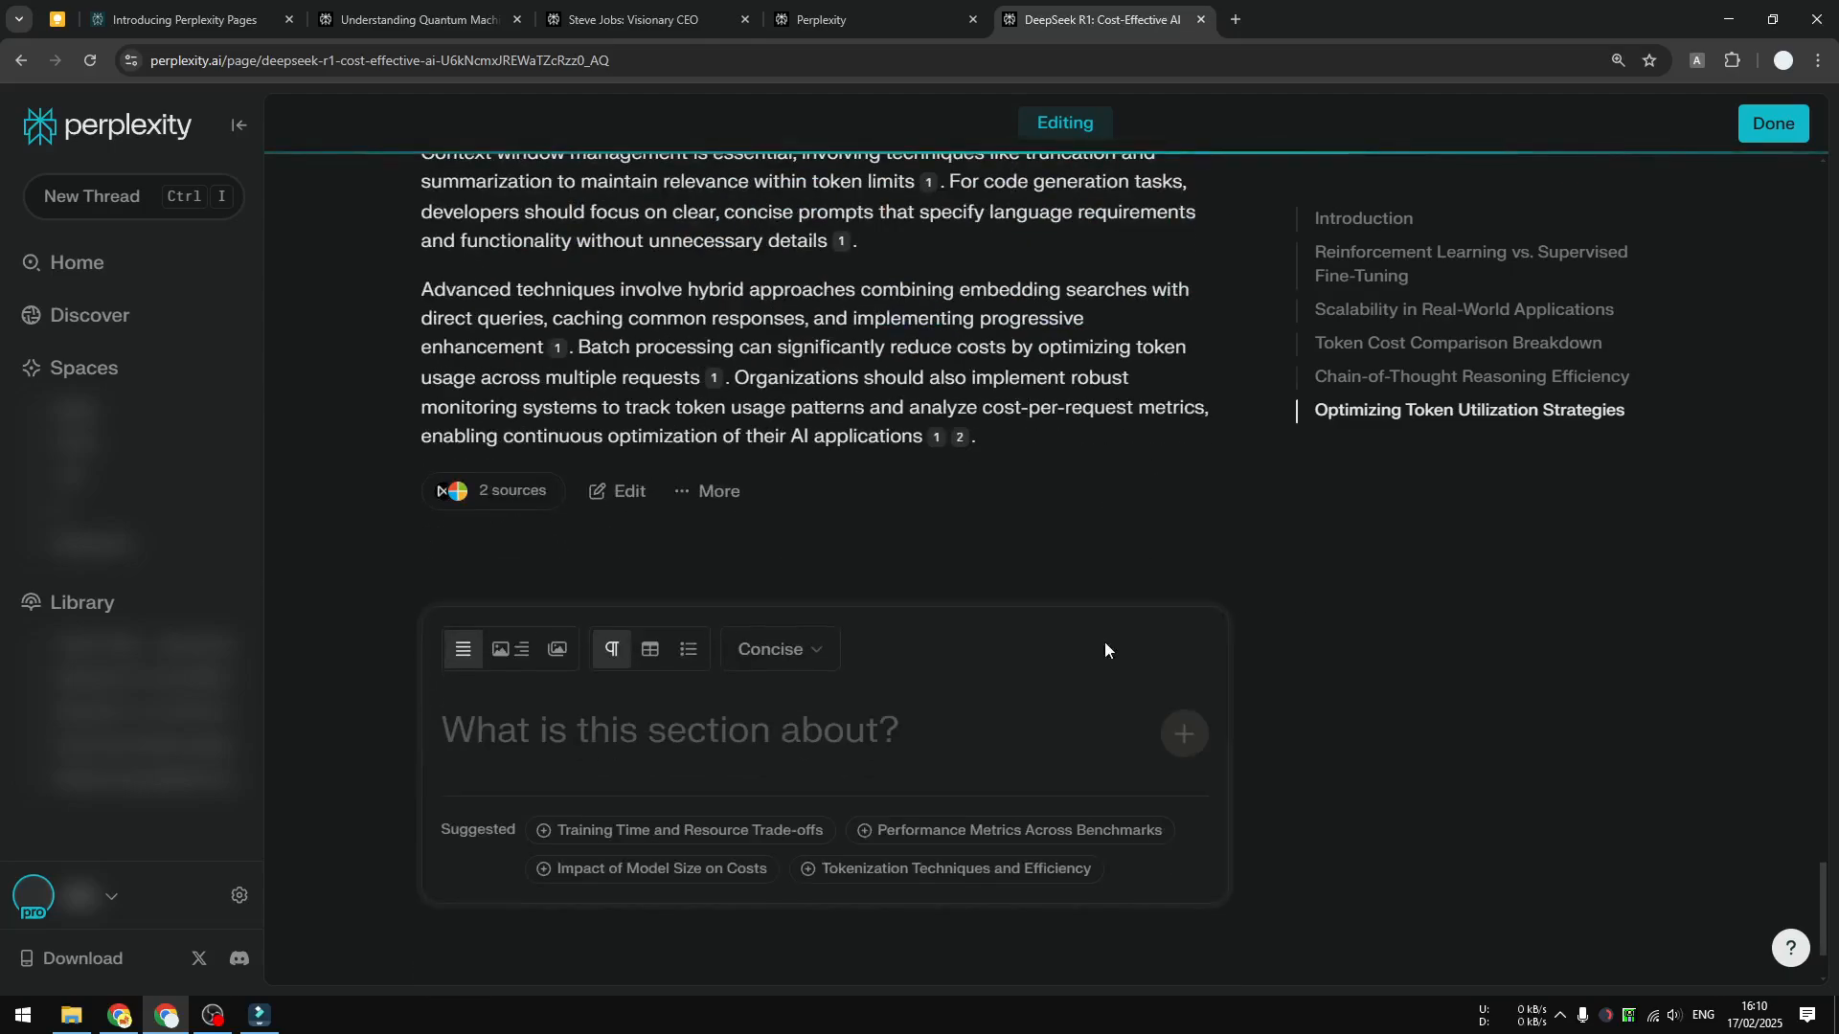
scroll(1543, 409, up, 1)
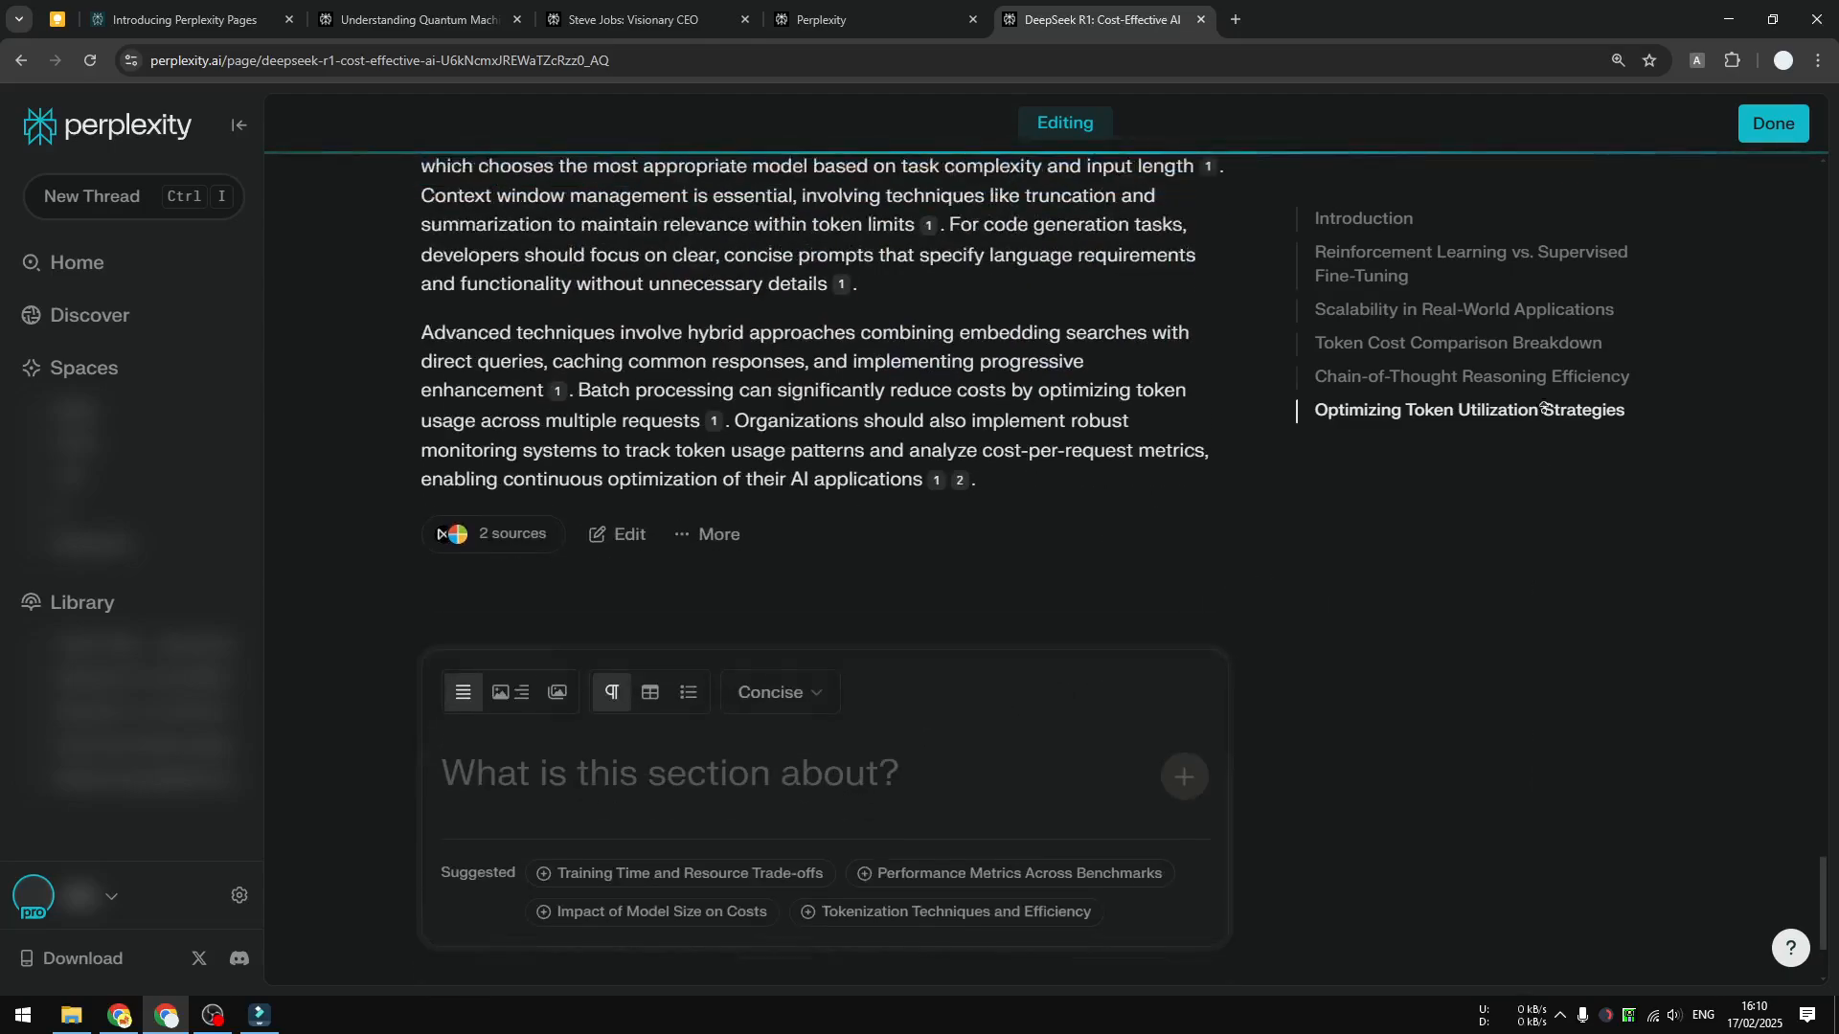
scroll(1544, 409, up, 20)
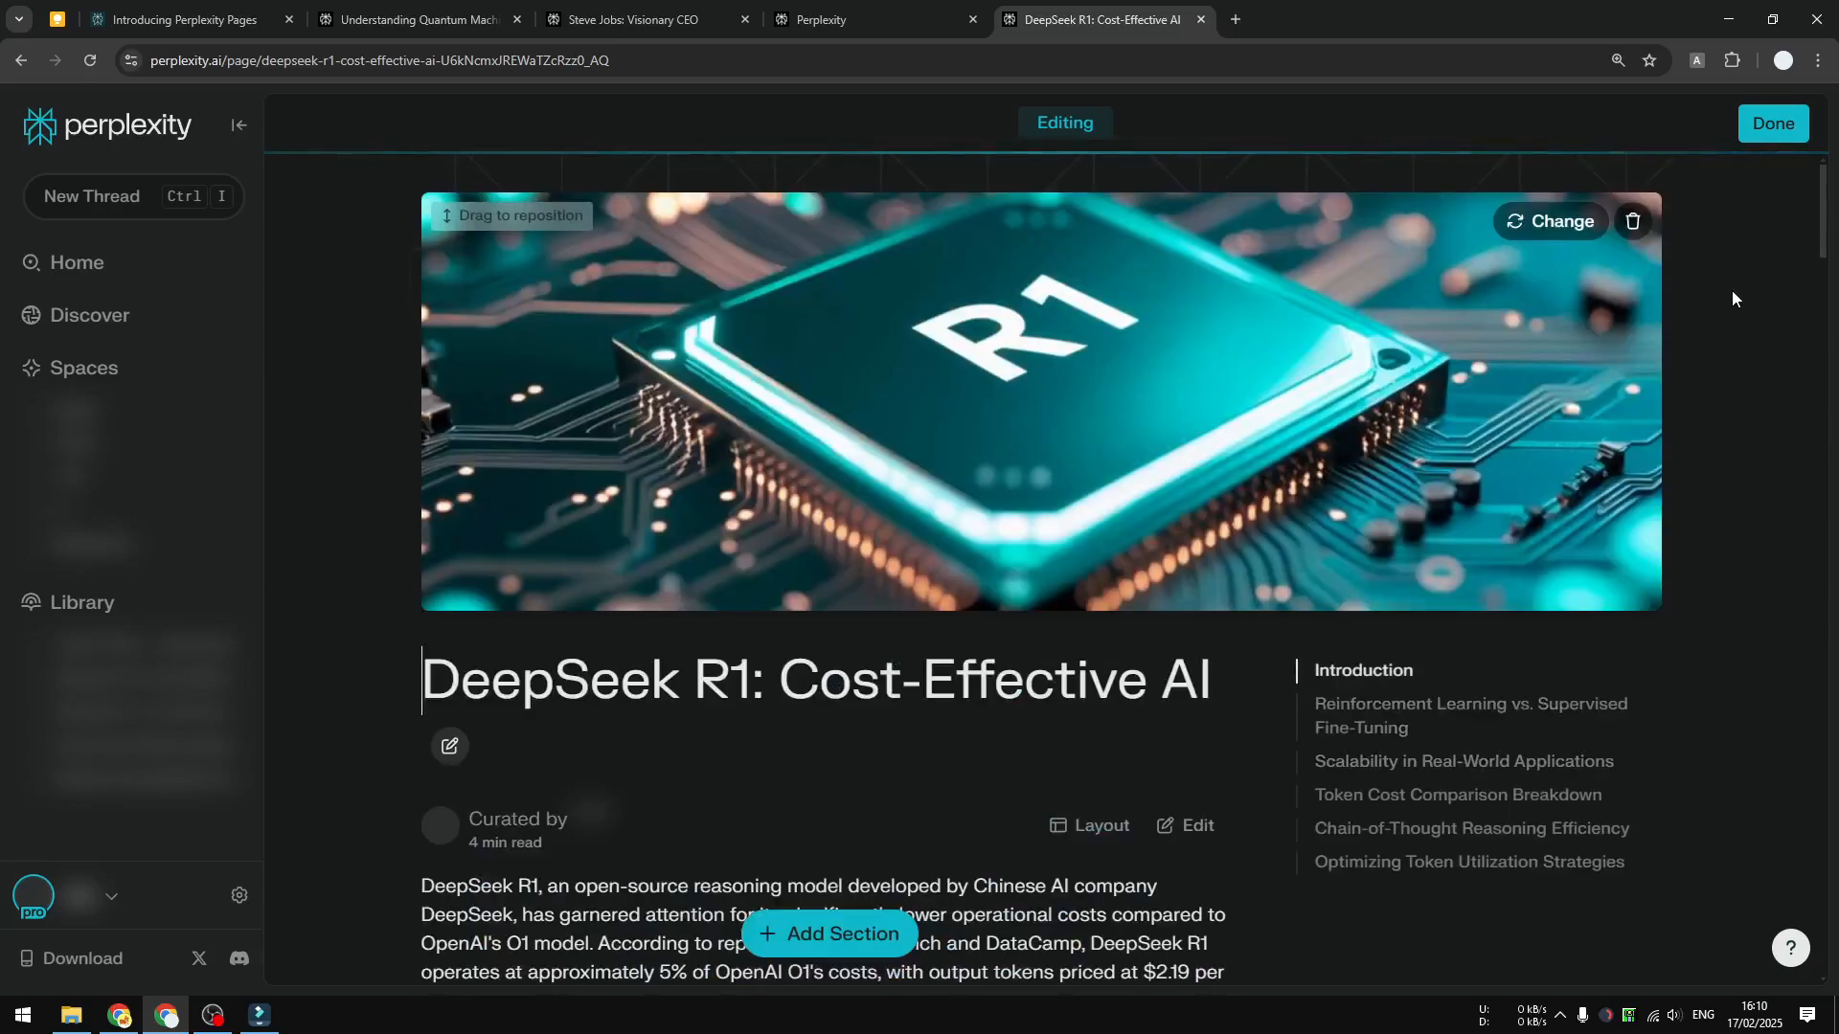